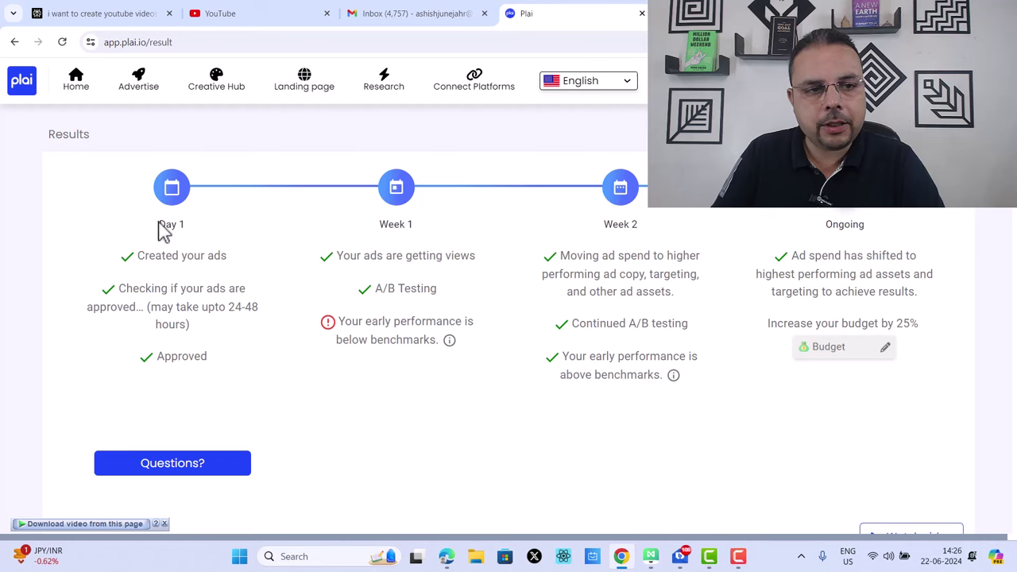
pyautogui.moveTo(138, 255); pyautogui.dragTo(258, 253)
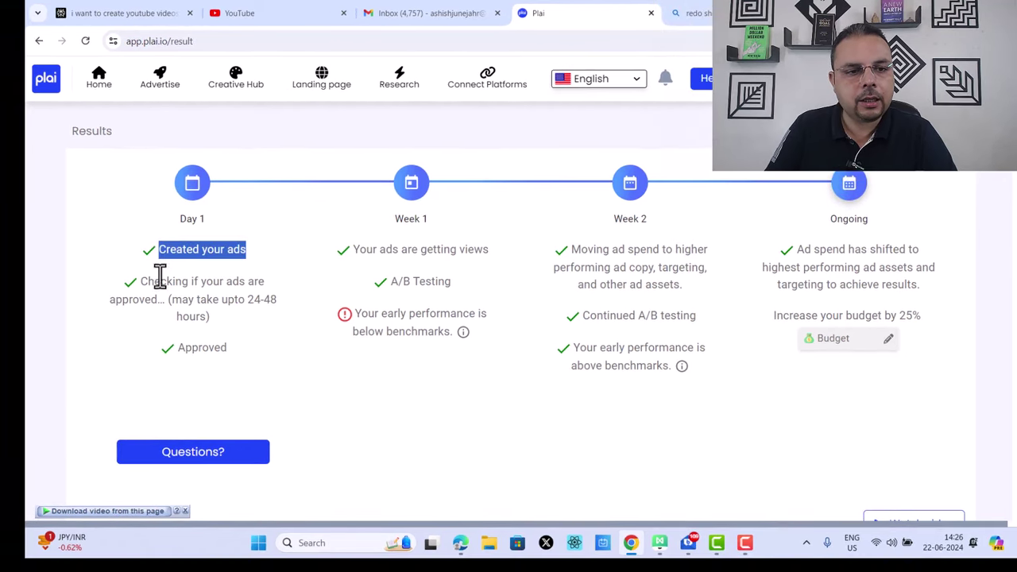
pyautogui.moveTo(160, 274); pyautogui.dragTo(268, 366)
pyautogui.moveTo(355, 250); pyautogui.dragTo(491, 293)
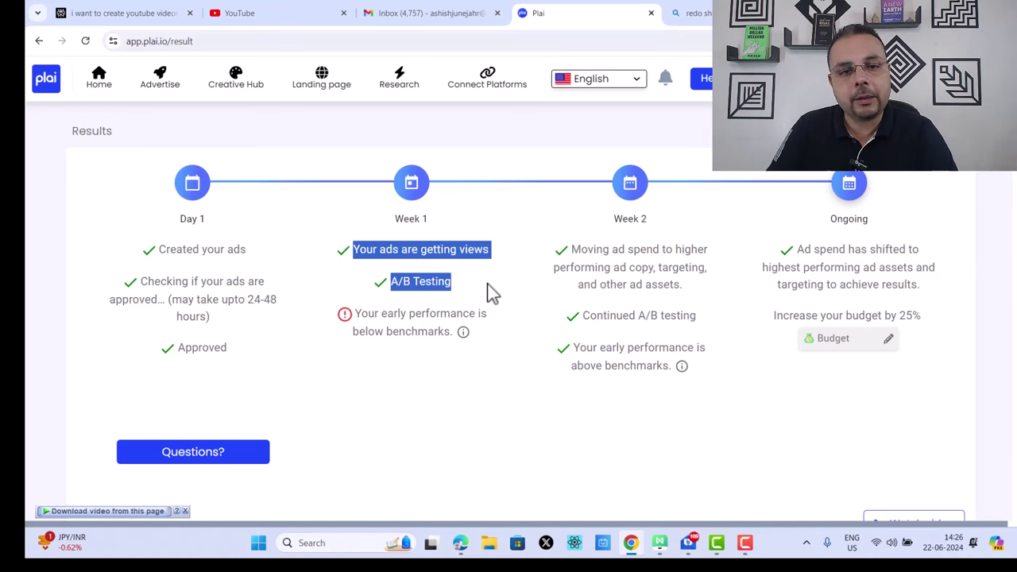
pyautogui.moveTo(355, 315); pyautogui.dragTo(502, 349)
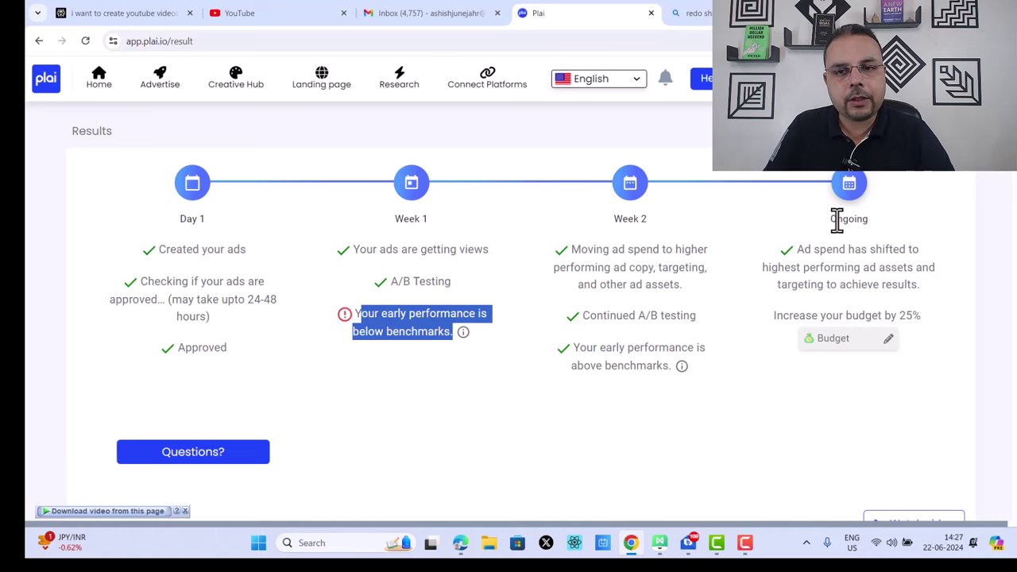
pyautogui.moveTo(837, 221); pyautogui.dragTo(878, 225)
pyautogui.click(898, 230)
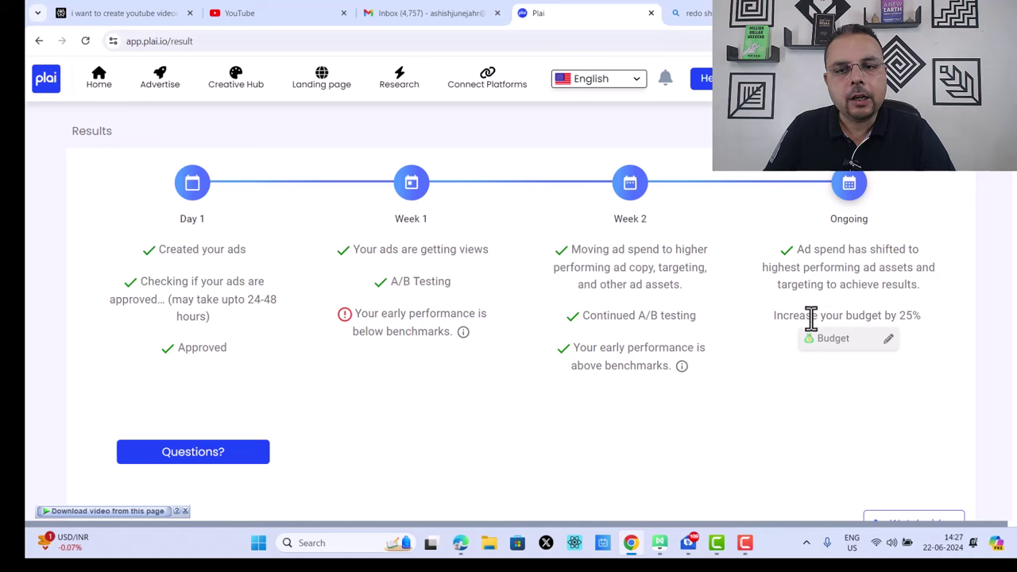
pyautogui.moveTo(775, 315); pyautogui.dragTo(925, 315)
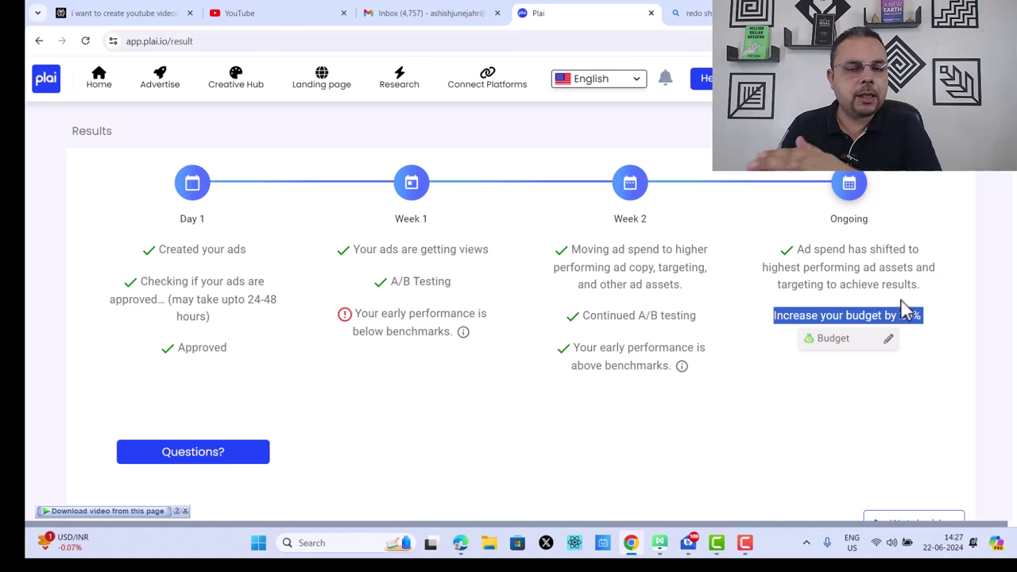
pyautogui.scroll(-6, 901, 306)
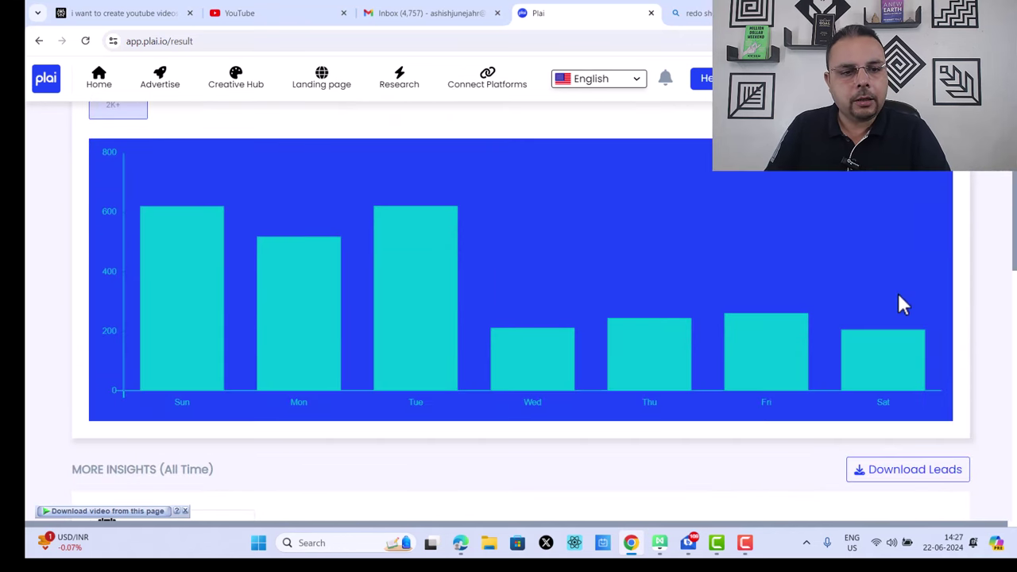
# Step: Inspect the daily Reach bars, then switch the Reach chart to the Year view
pyautogui.moveTo(163, 266)
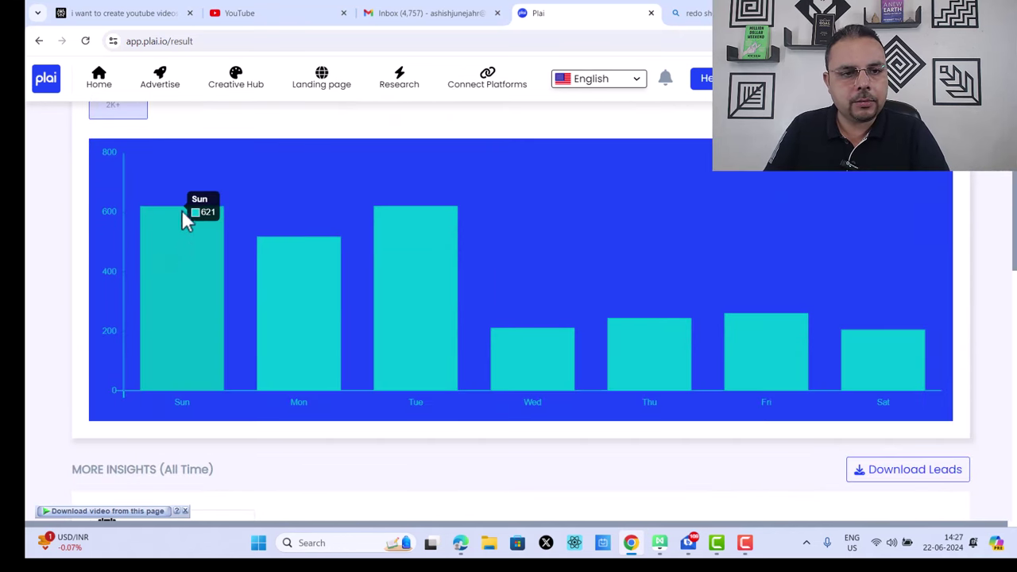
pyautogui.moveTo(267, 304)
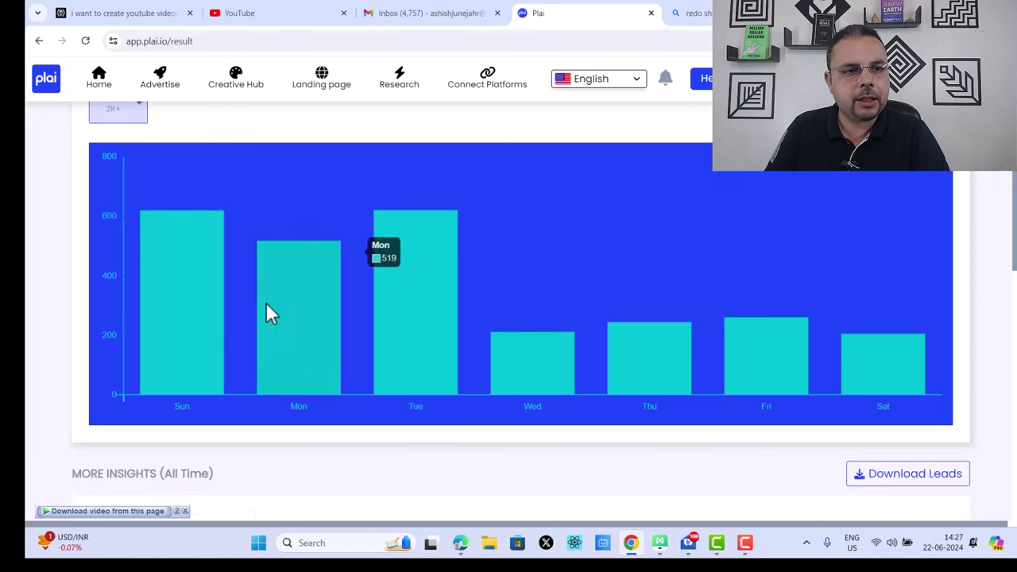
pyautogui.scroll(2, 267, 304)
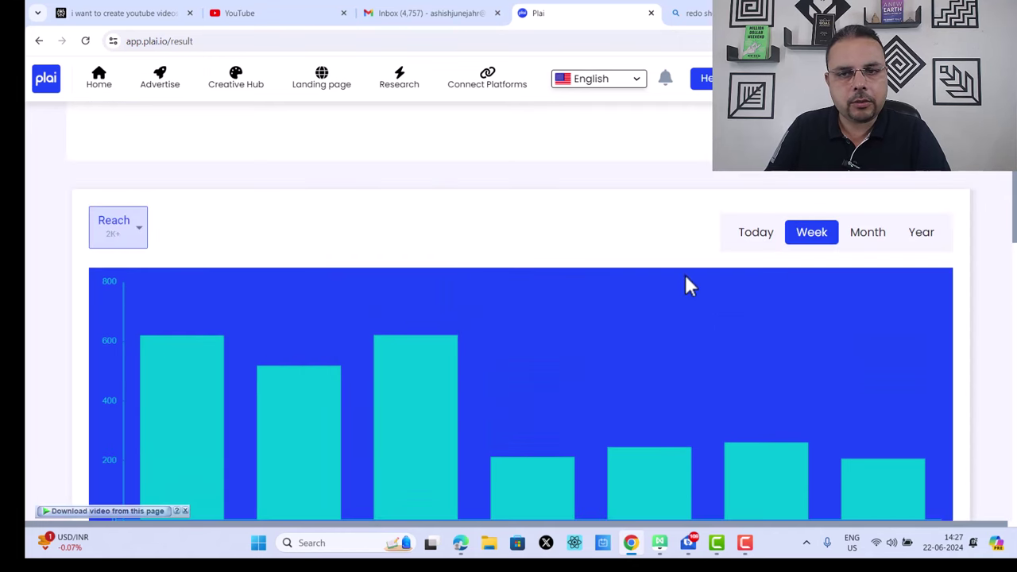
pyautogui.scroll(-2, 746, 238)
pyautogui.scroll(1, 818, 191)
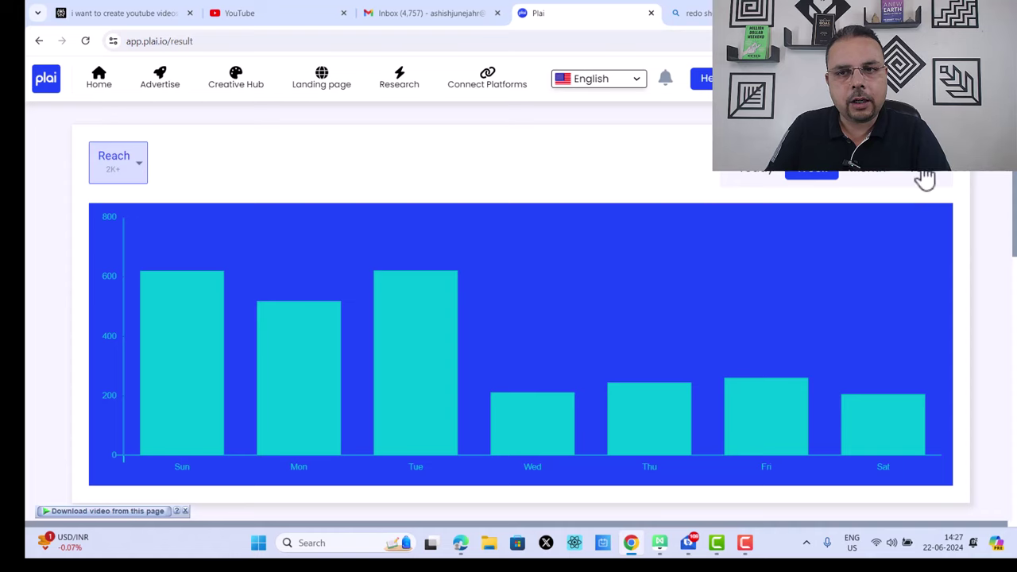
pyautogui.click(923, 170)
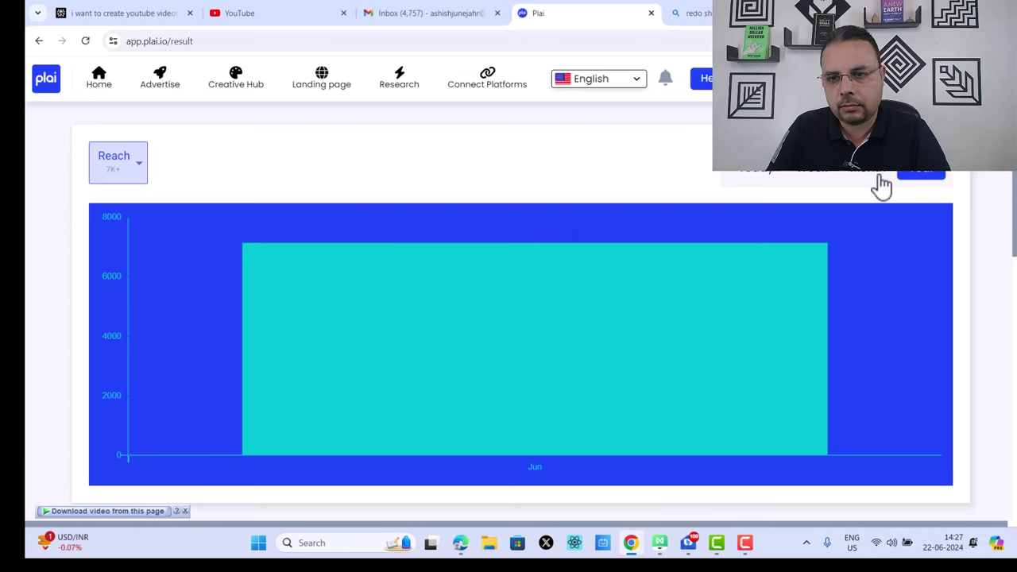
# Step: Scroll down to the campaigns table showing ₹1,623.24 spend, 276 clicks and 49 leads
pyautogui.scroll(-5, 882, 187)
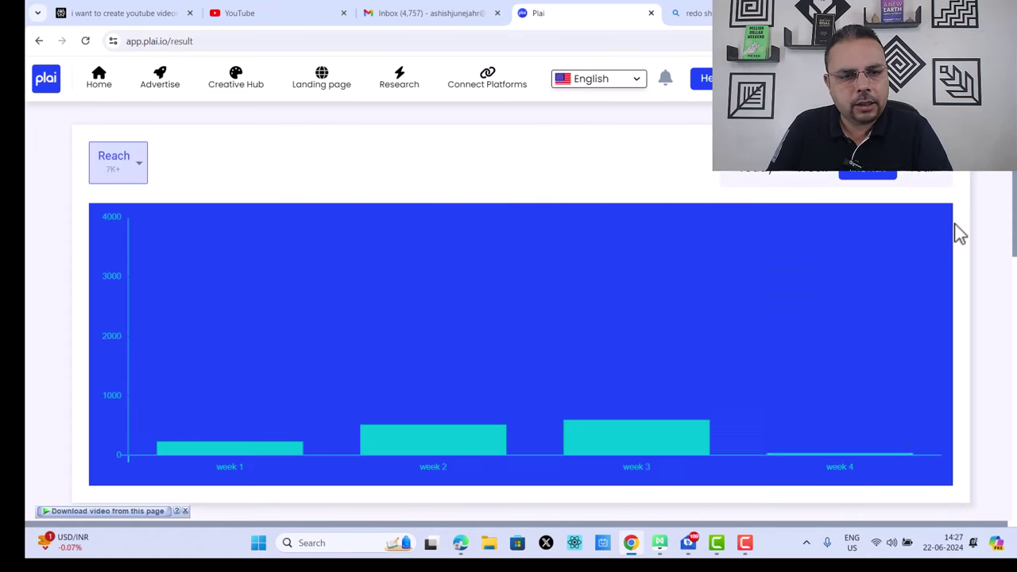
pyautogui.scroll(-1, 963, 213)
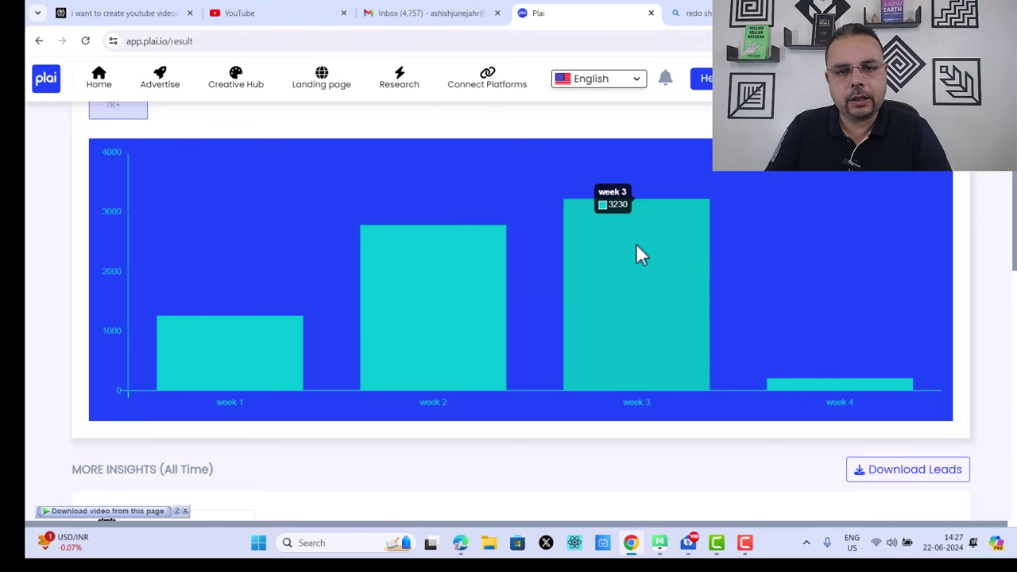
pyautogui.scroll(-5, 679, 274)
pyautogui.scroll(-1, 727, 224)
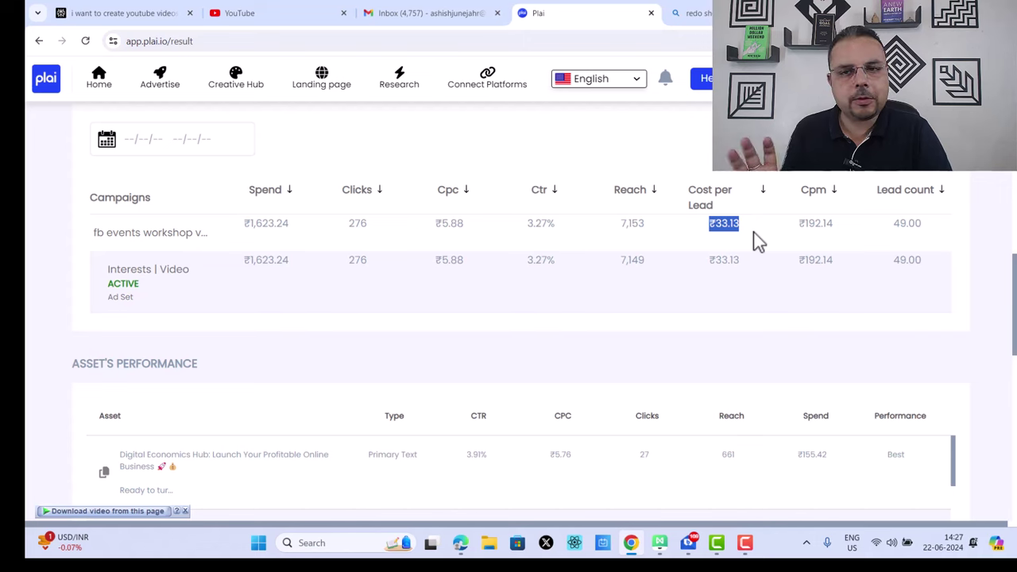
pyautogui.moveTo(893, 225); pyautogui.dragTo(930, 229)
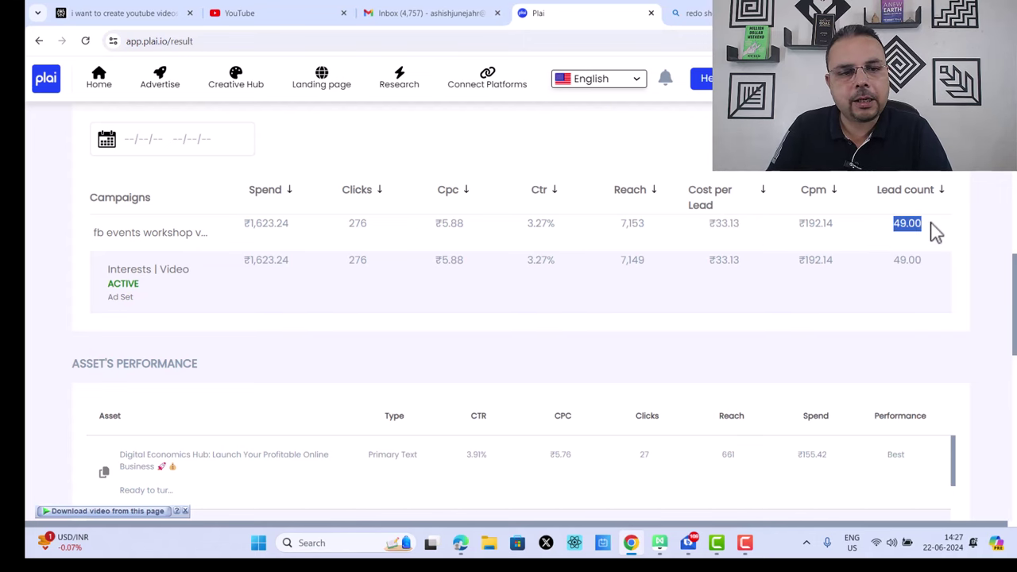
pyautogui.scroll(-3, 930, 229)
pyautogui.scroll(1, 919, 262)
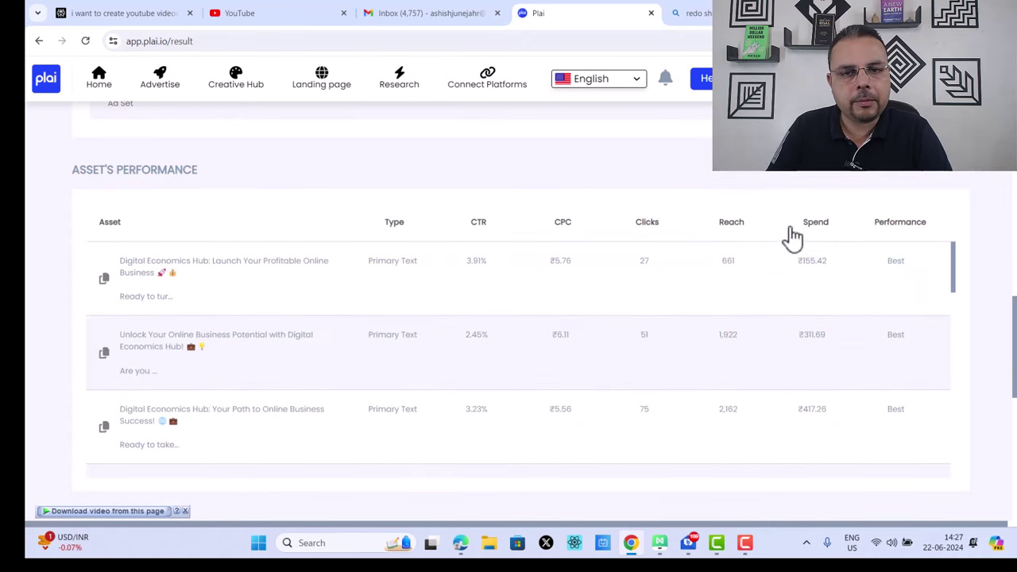
pyautogui.moveTo(876, 262); pyautogui.dragTo(904, 263)
pyautogui.scroll(-10, 915, 312)
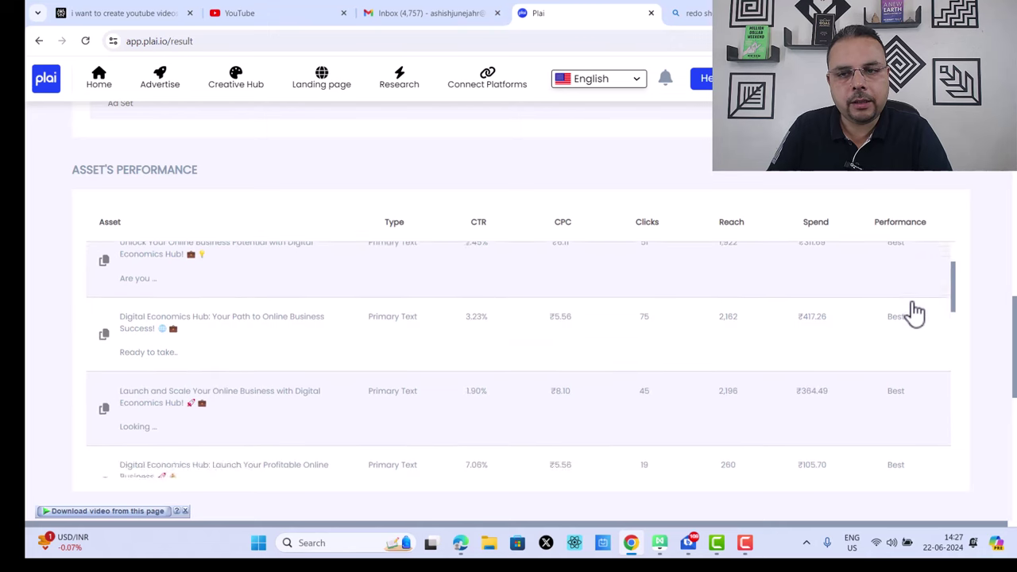
pyautogui.scroll(-5, 915, 312)
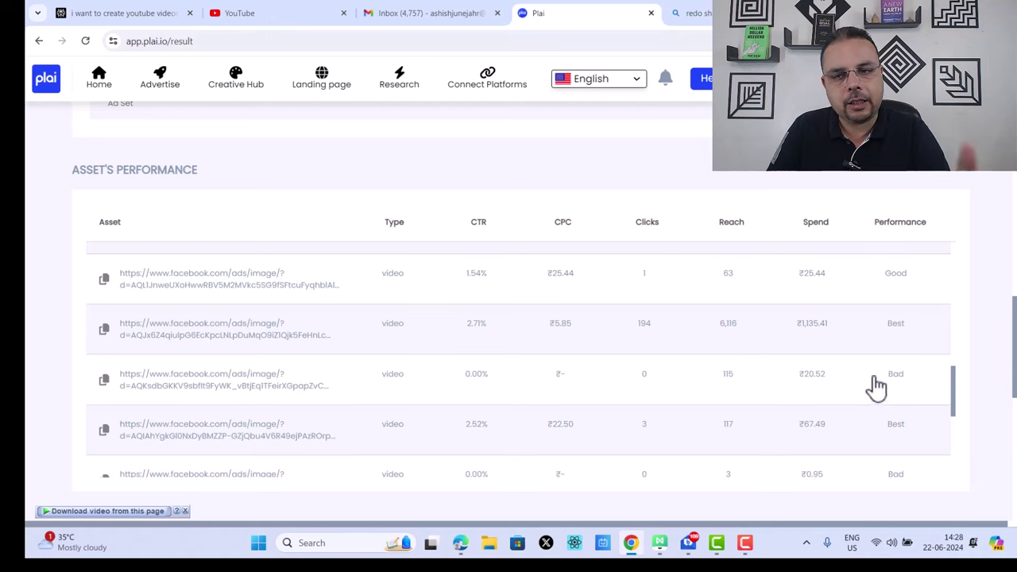
pyautogui.scroll(-3, 926, 352)
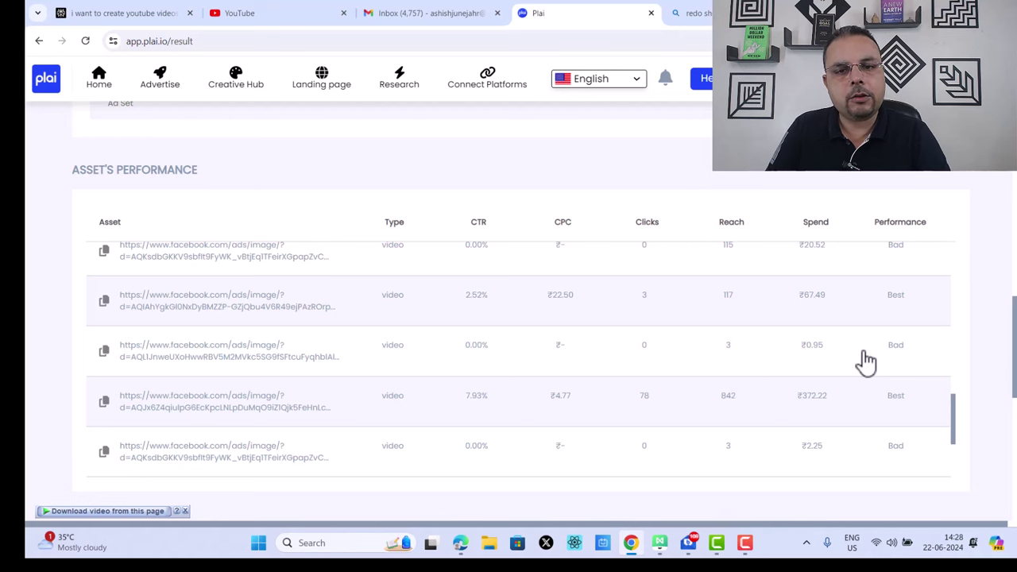
pyautogui.scroll(-1, 908, 377)
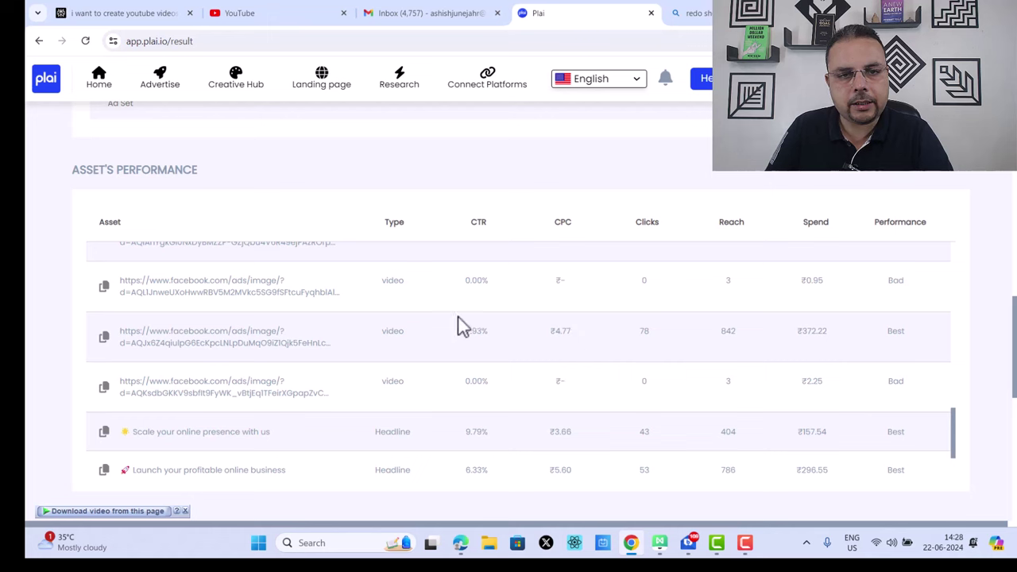
pyautogui.scroll(-2, 828, 380)
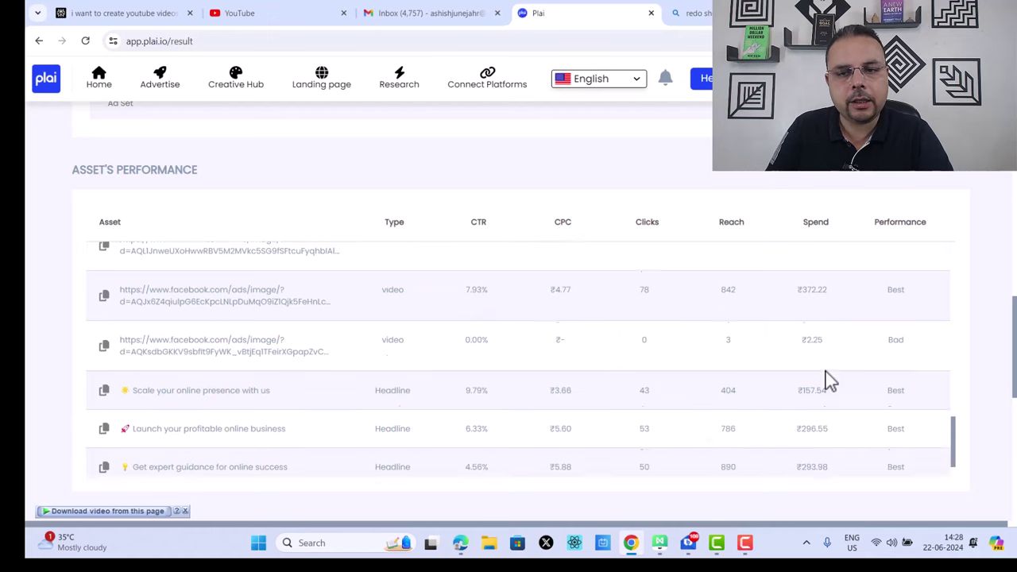
pyautogui.scroll(-4, 831, 333)
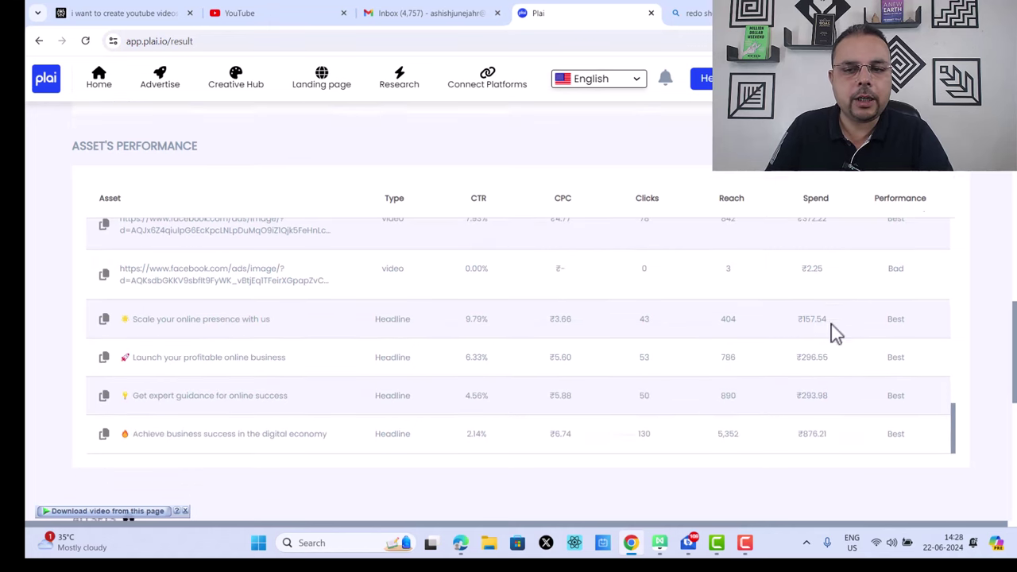
pyautogui.scroll(-3, 873, 364)
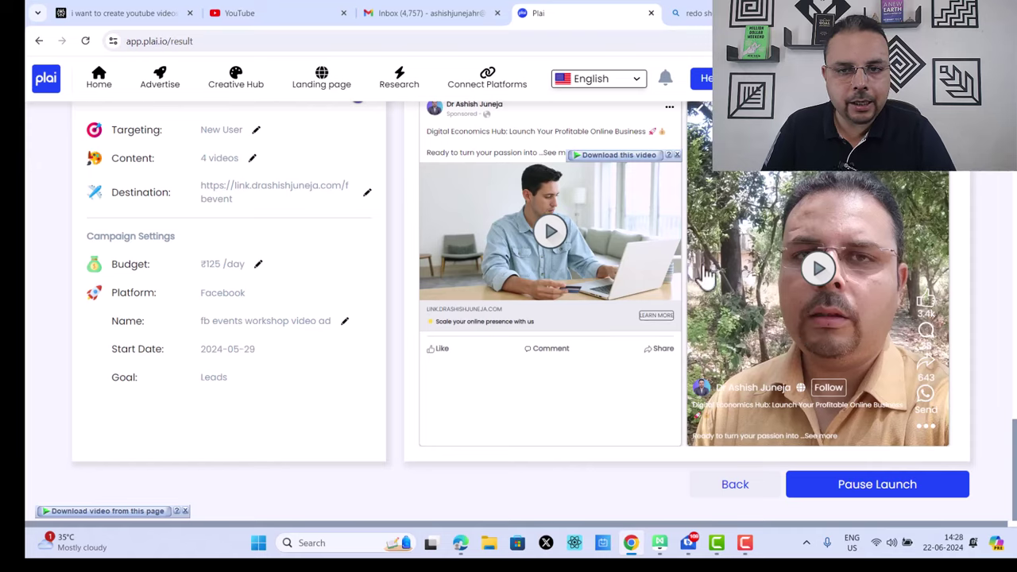
pyautogui.scroll(3, 803, 317)
pyautogui.scroll(-1, 766, 288)
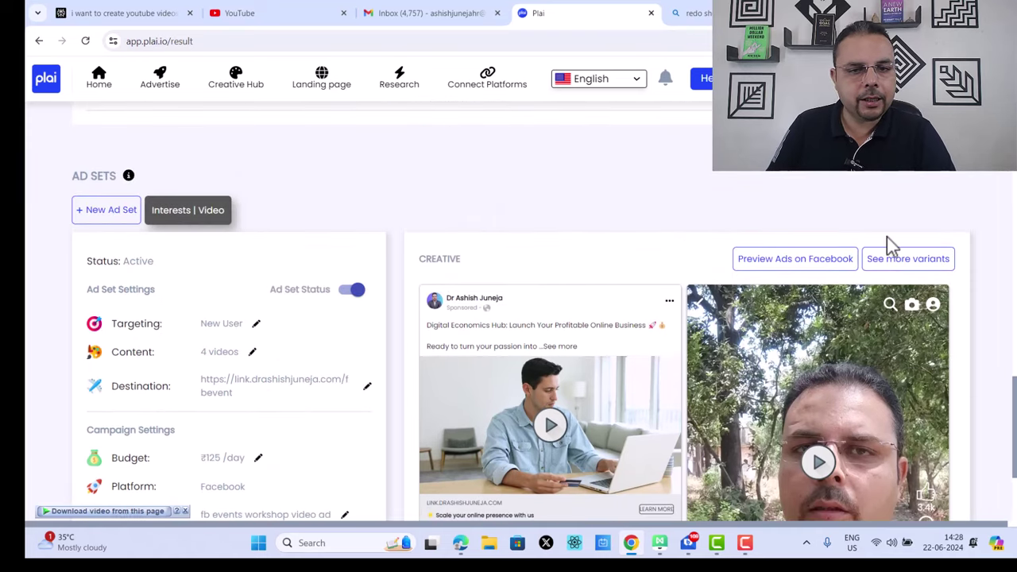
pyautogui.scroll(-2, 885, 246)
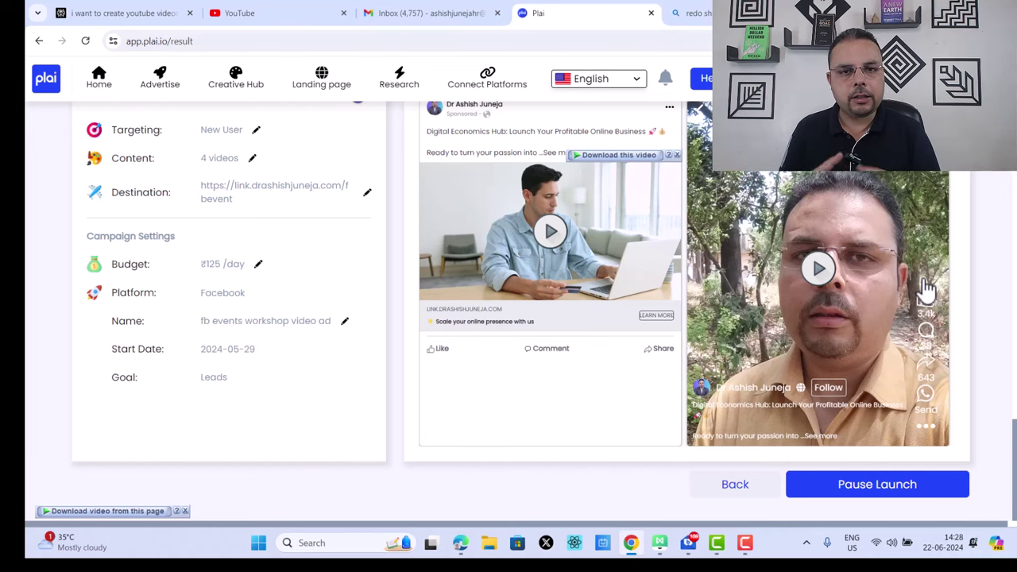
pyautogui.scroll(15, 853, 301)
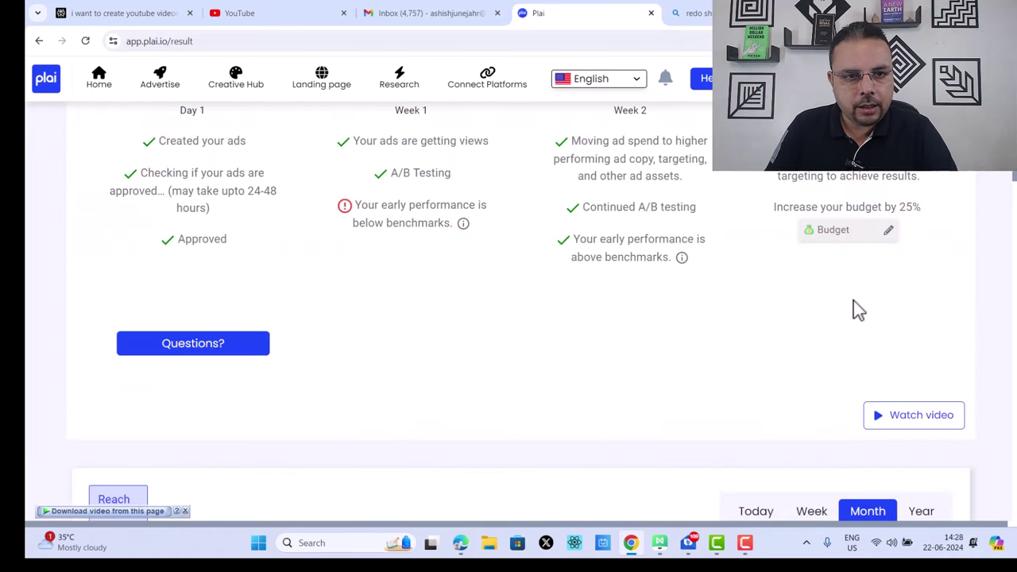
# Step: From the Advertise page, start a new Facebook ad campaign
pyautogui.click(161, 94)
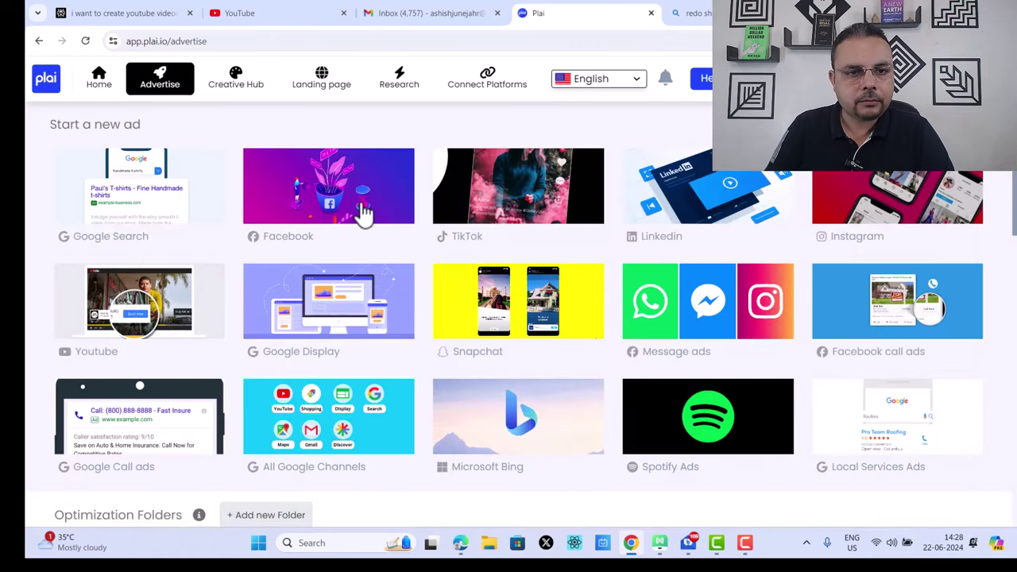
pyautogui.click(359, 211)
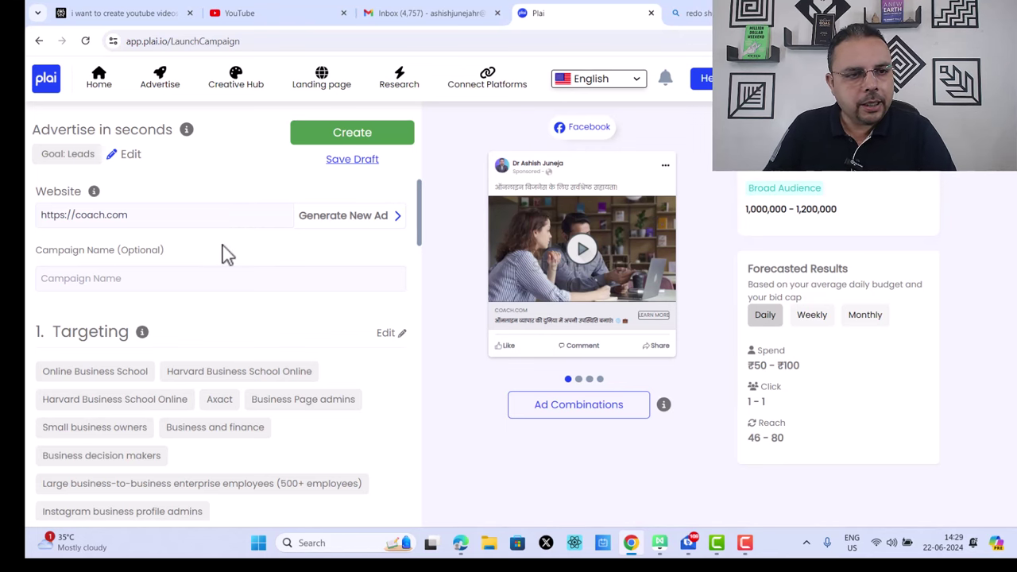
pyautogui.tripleClick(168, 214)
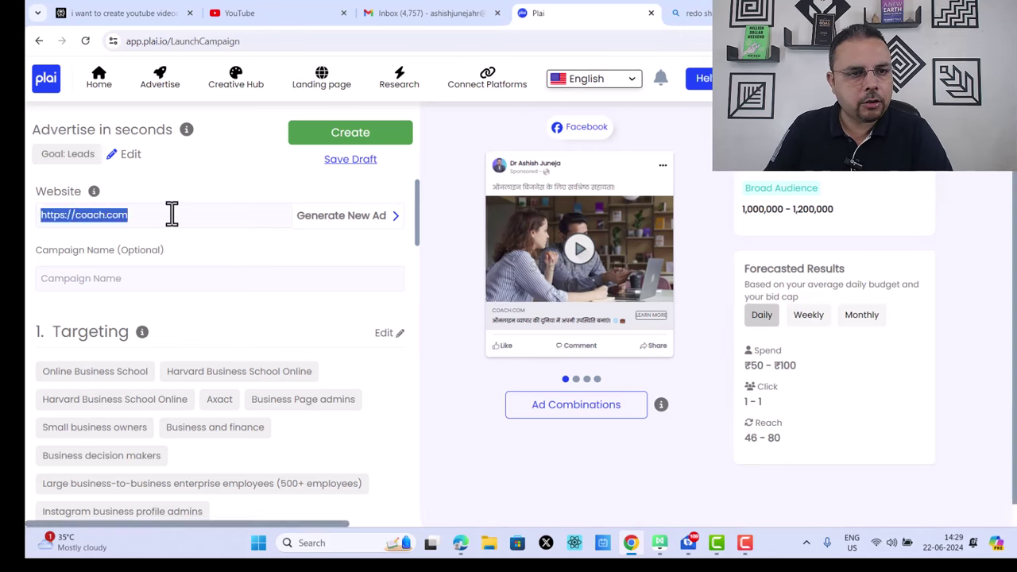
pyautogui.click(251, 215)
pyautogui.press('BackSpace')
pyautogui.press('BackSpace')
pyautogui.press('BackSpace')
pyautogui.press('BackSpace')
pyautogui.press('BackSpace')
pyautogui.press('BackSpace')
pyautogui.press('BackSpace')
pyautogui.press('BackSpace')
pyautogui.press('BackSpace')
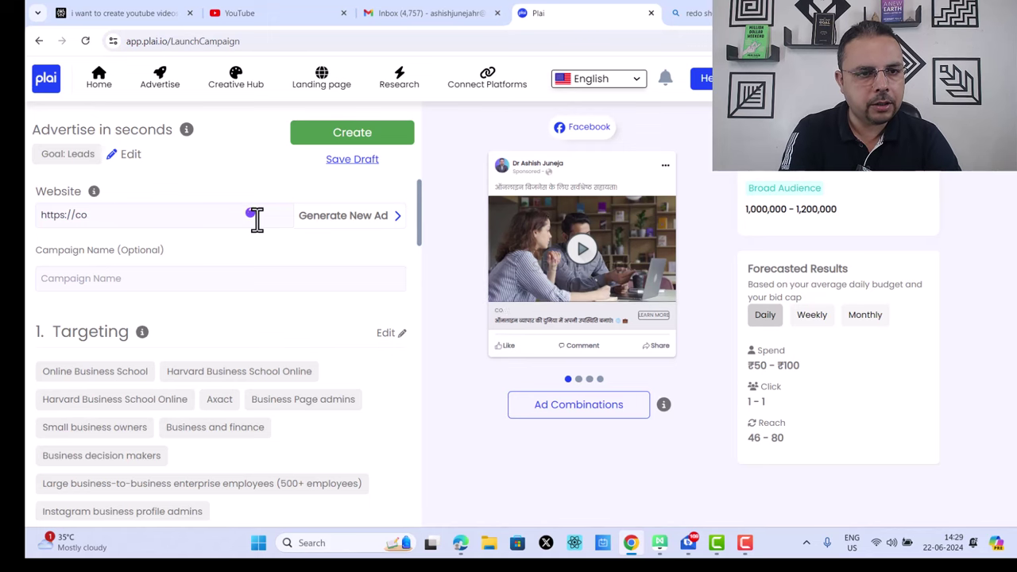
pyautogui.write('drashishjuneaj')
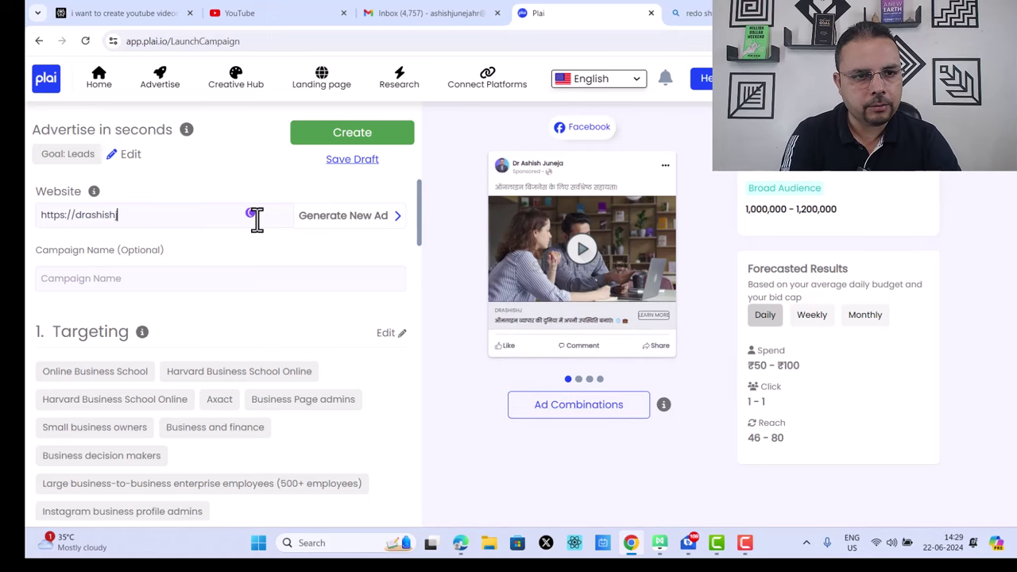
pyautogui.press('BackSpace')
pyautogui.press('BackSpace')
pyautogui.press('BackSpace')
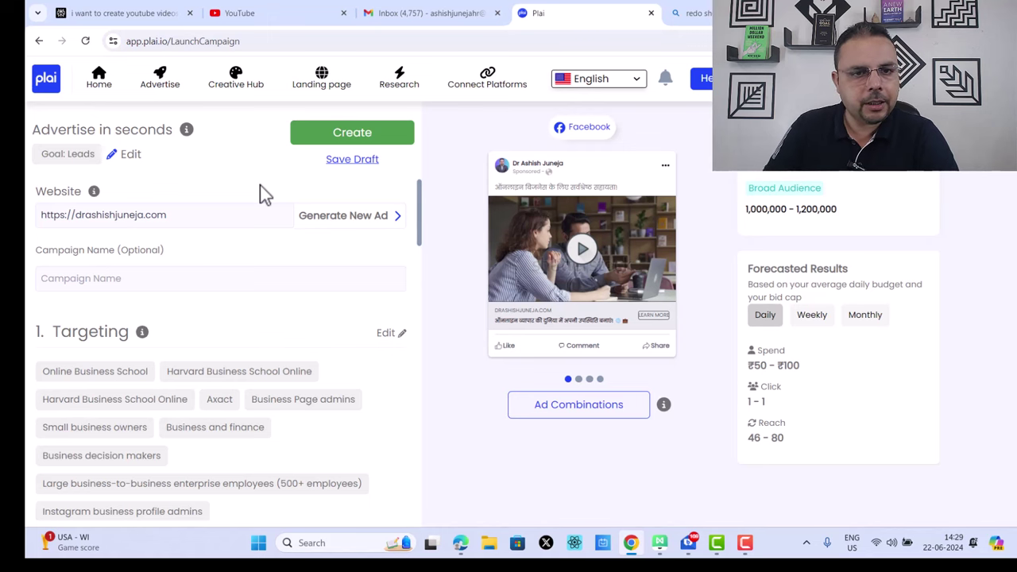
# Step: Generate a new ad for 'Digital Economics Hub', helping people launch their profitable online Business
pyautogui.click(357, 219)
pyautogui.scroll(-2, 266, 286)
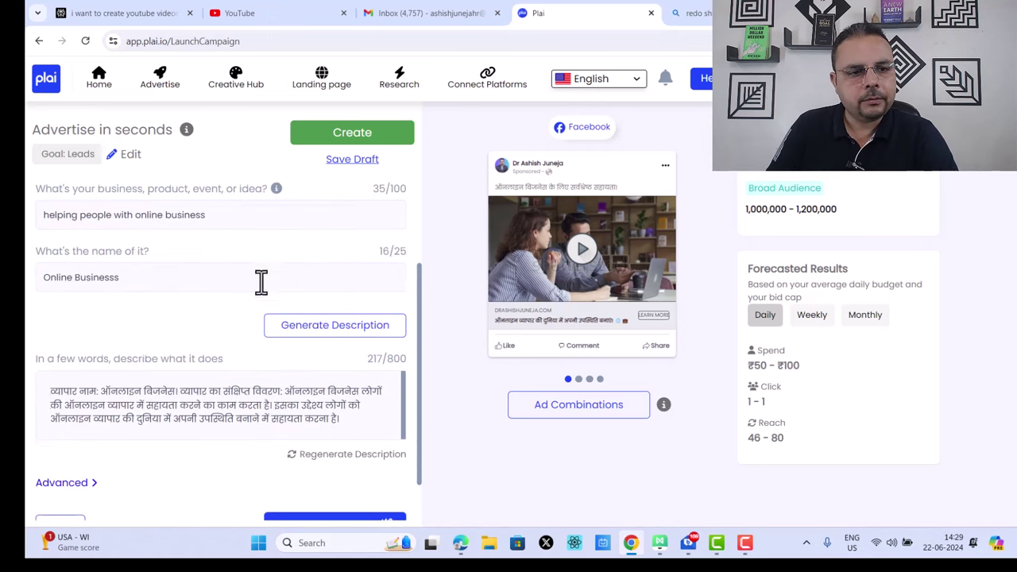
pyautogui.scroll(2, 144, 238)
pyautogui.moveTo(243, 336); pyautogui.dragTo(26, 369)
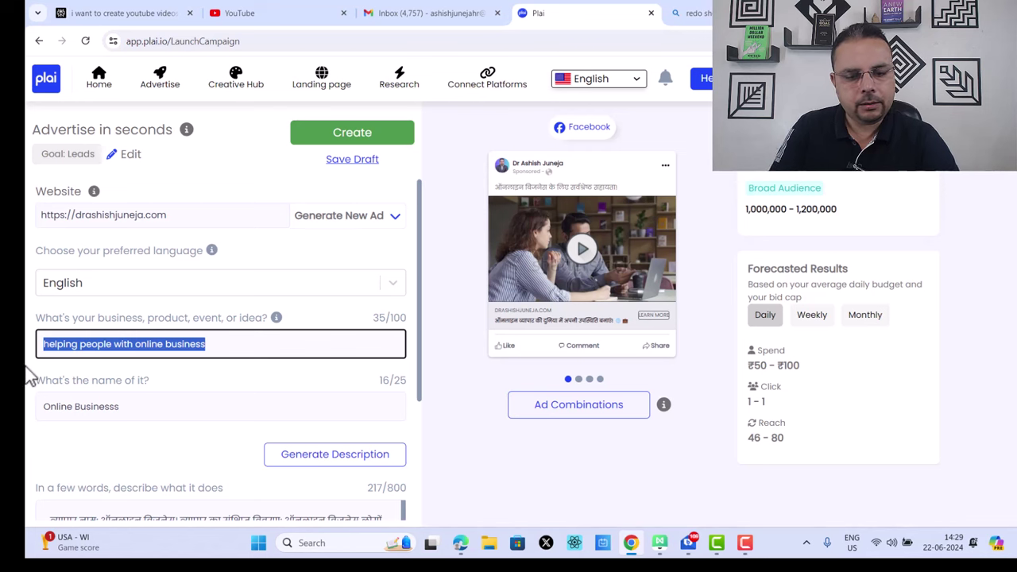
pyautogui.write('He')
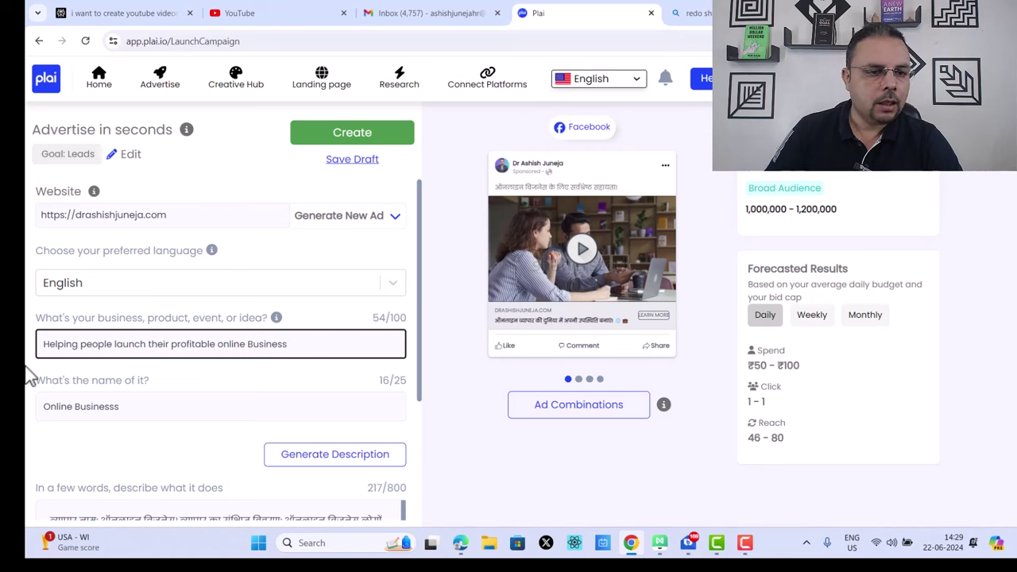
pyautogui.moveTo(143, 401); pyautogui.dragTo(28, 415)
pyautogui.write('Digital Economics Hub')
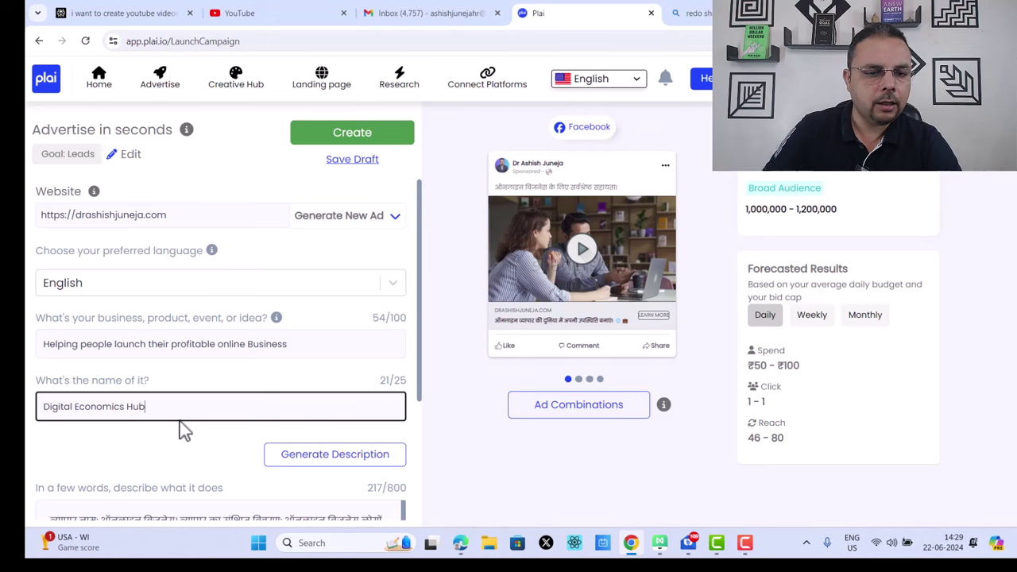
pyautogui.scroll(-2, 183, 429)
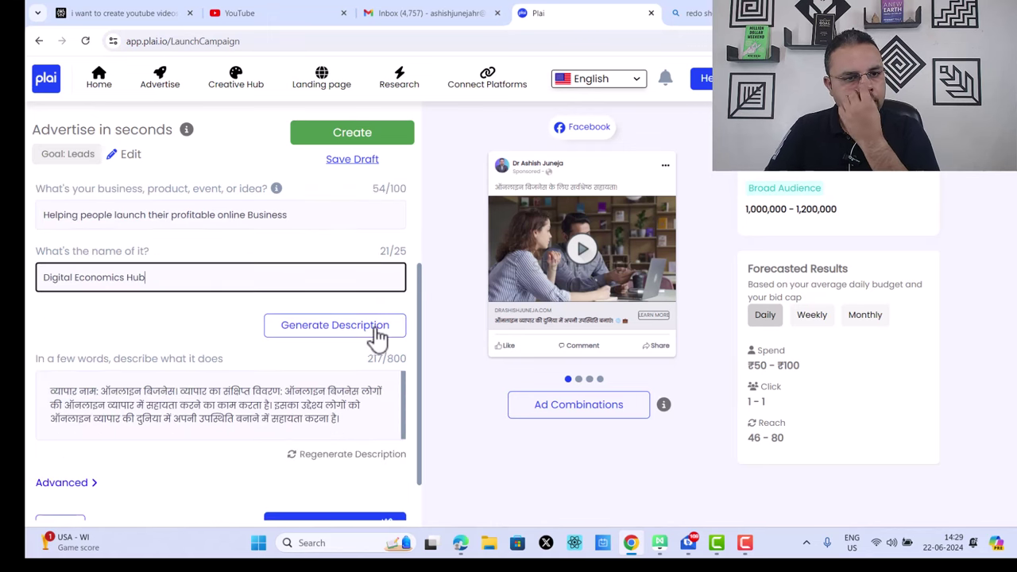
pyautogui.scroll(2, 334, 318)
pyautogui.scroll(-2, 309, 266)
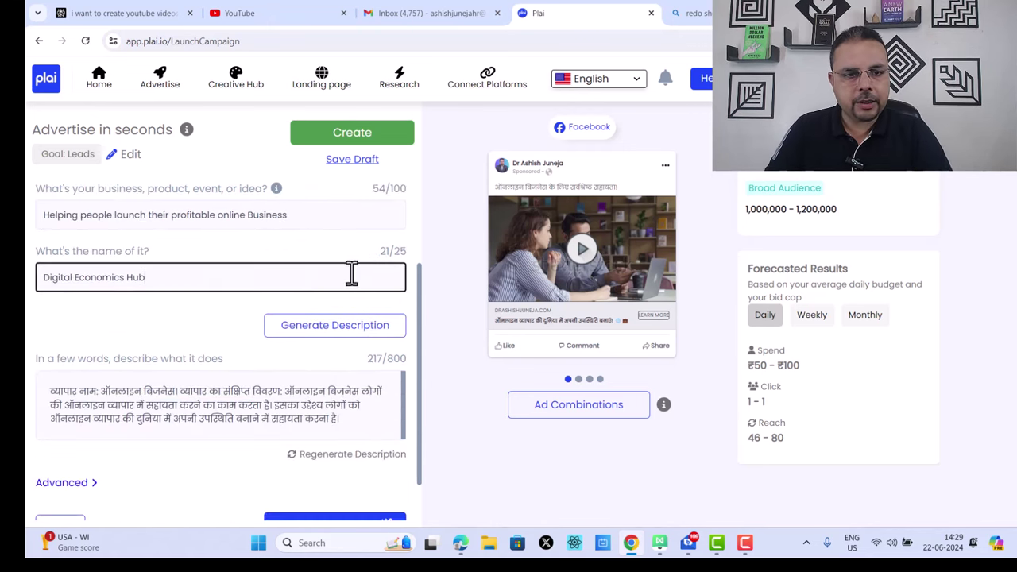
# Step: Generate the English description for Digital Economics Hub and start generating the ad content
pyautogui.click(356, 325)
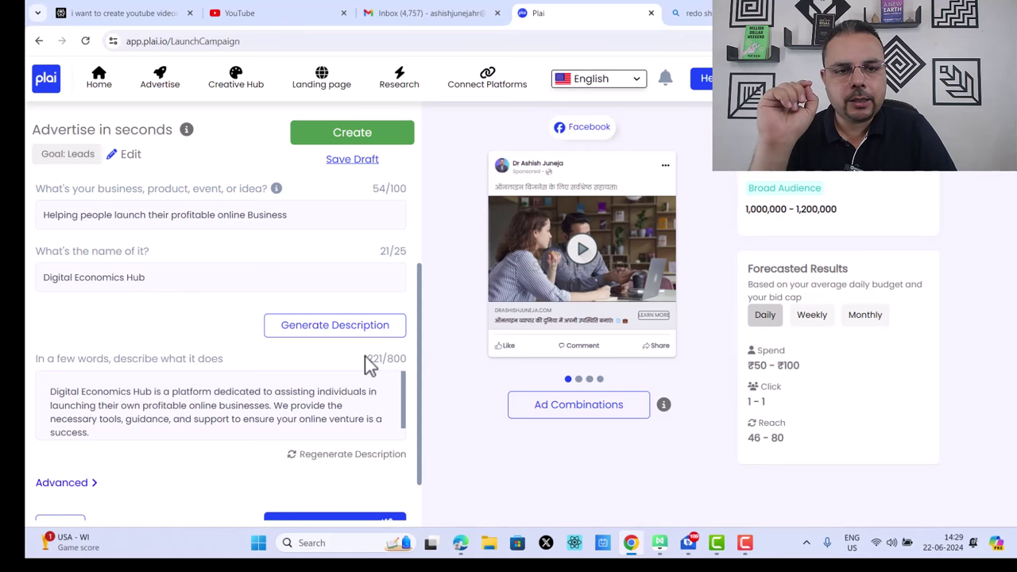
pyautogui.scroll(-1, 369, 363)
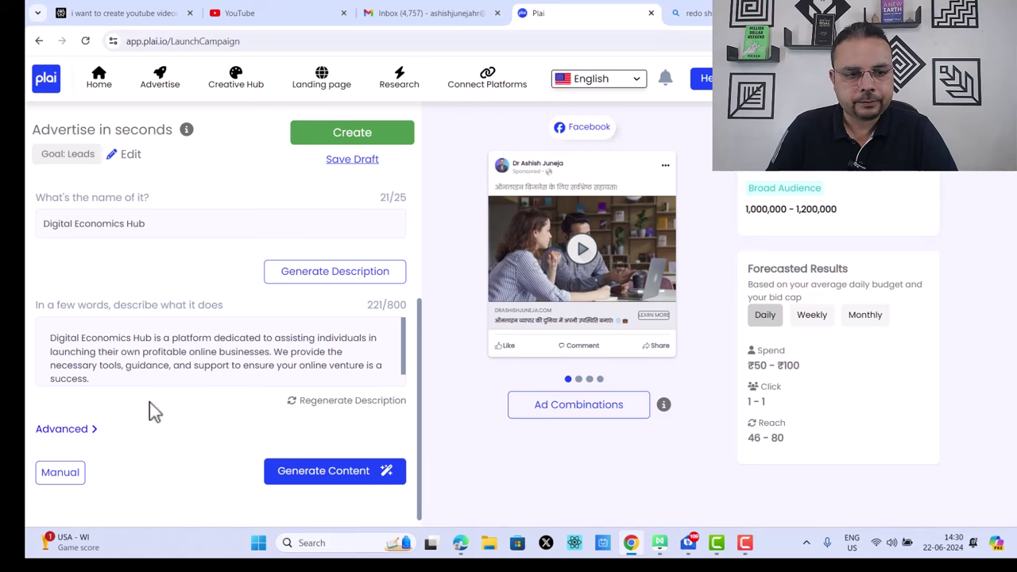
pyautogui.click(95, 430)
pyautogui.scroll(-1, 286, 358)
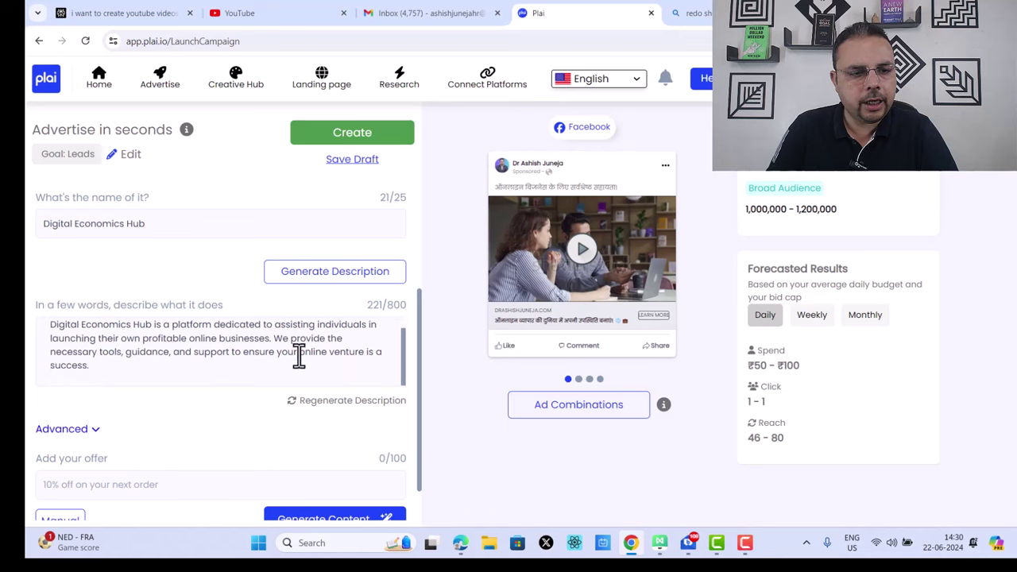
pyautogui.click(97, 431)
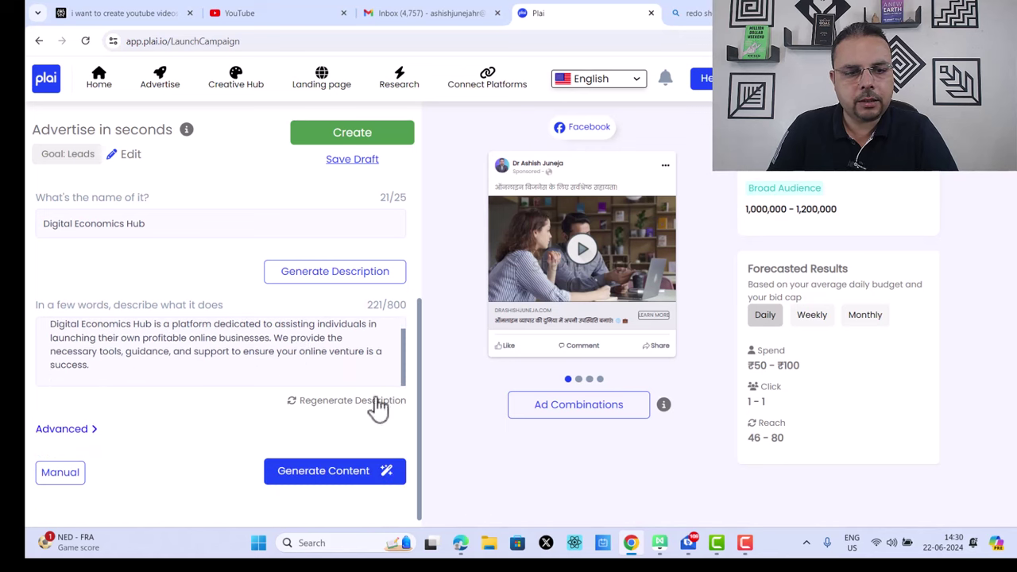
pyautogui.click(350, 475)
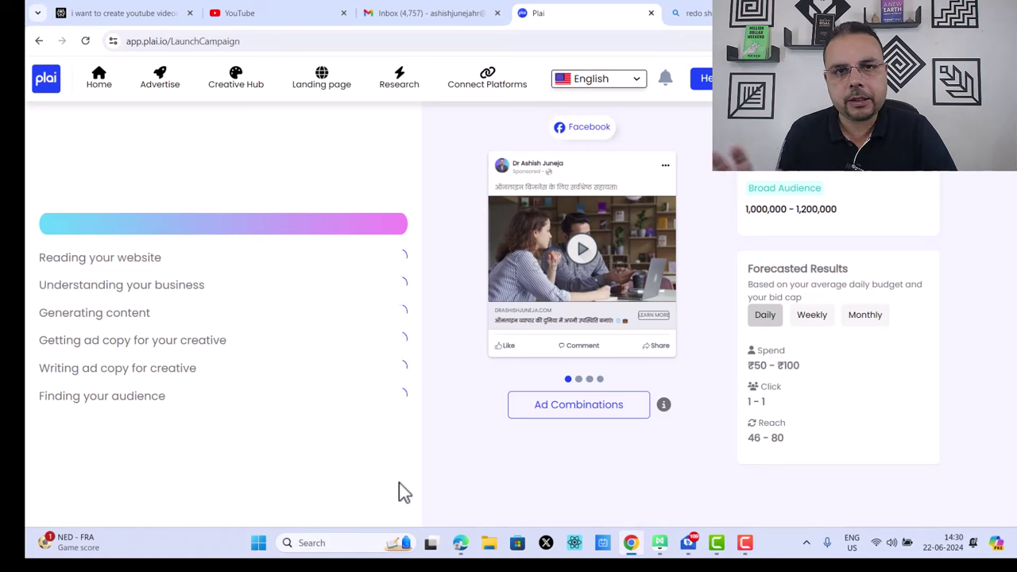
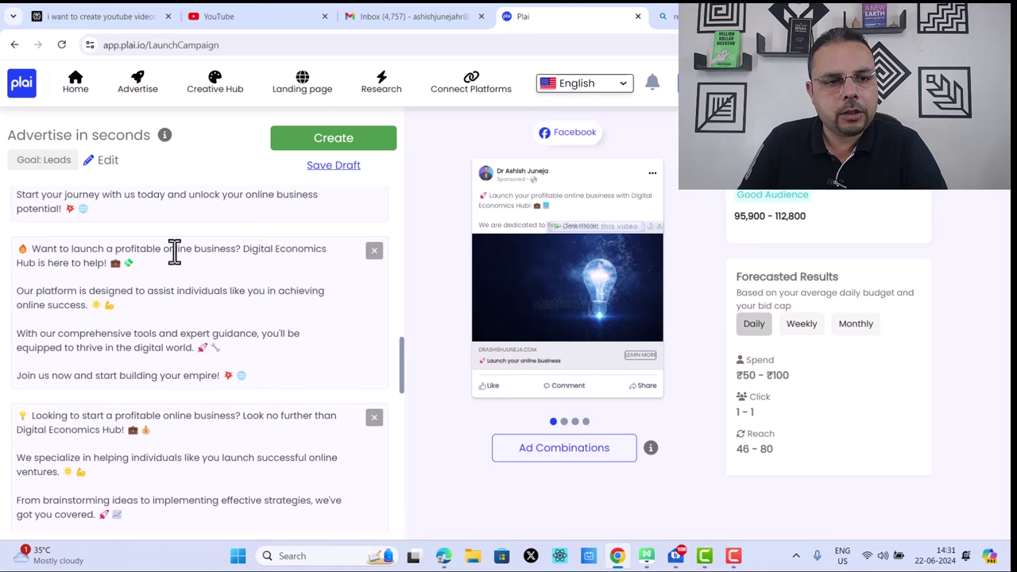
# Step: Review the Headlines, Call To Action, Leads form and ₹100 daily Budget sections
pyautogui.scroll(-3, 224, 249)
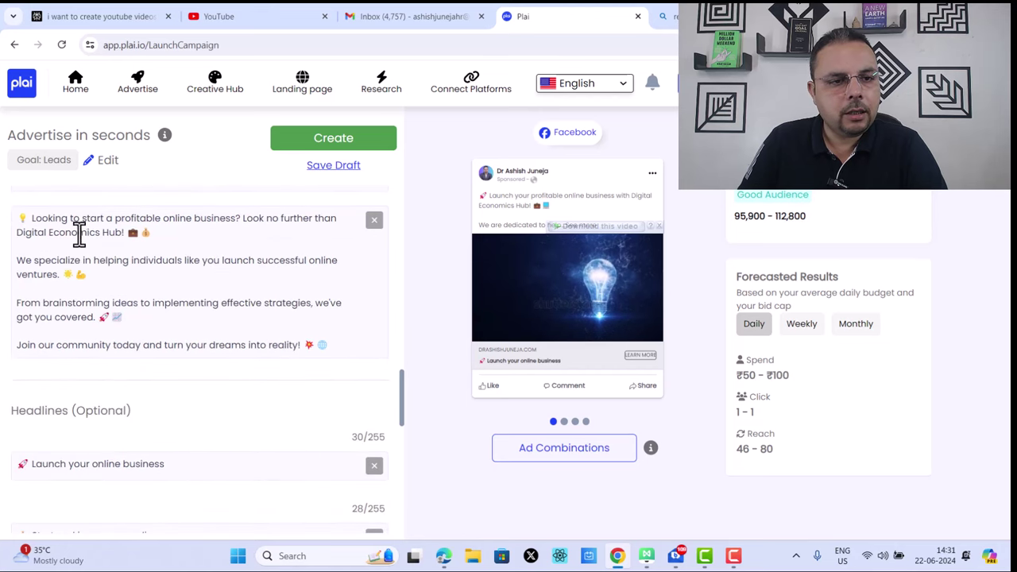
pyautogui.scroll(-3, 186, 302)
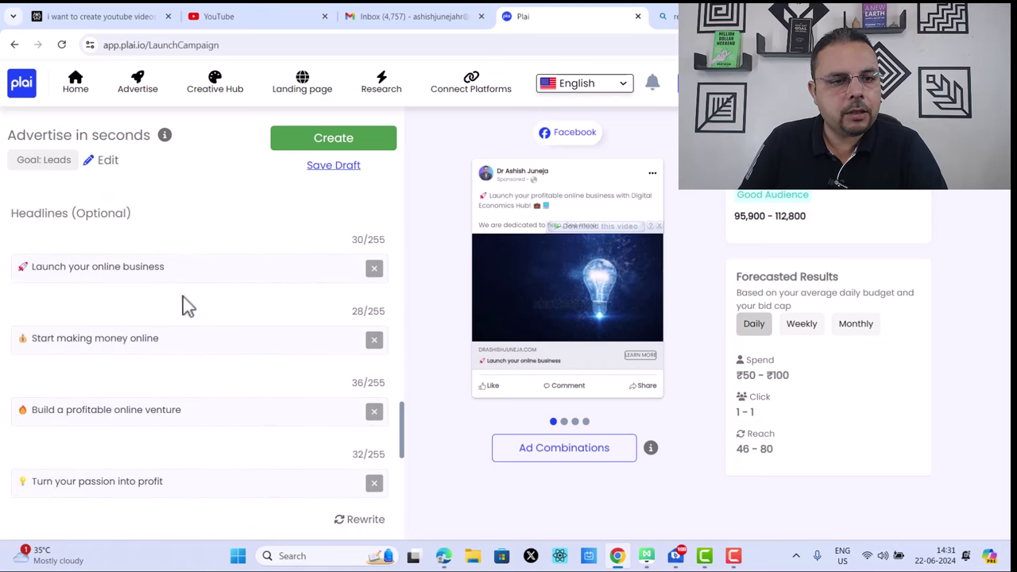
pyautogui.scroll(-2, 173, 270)
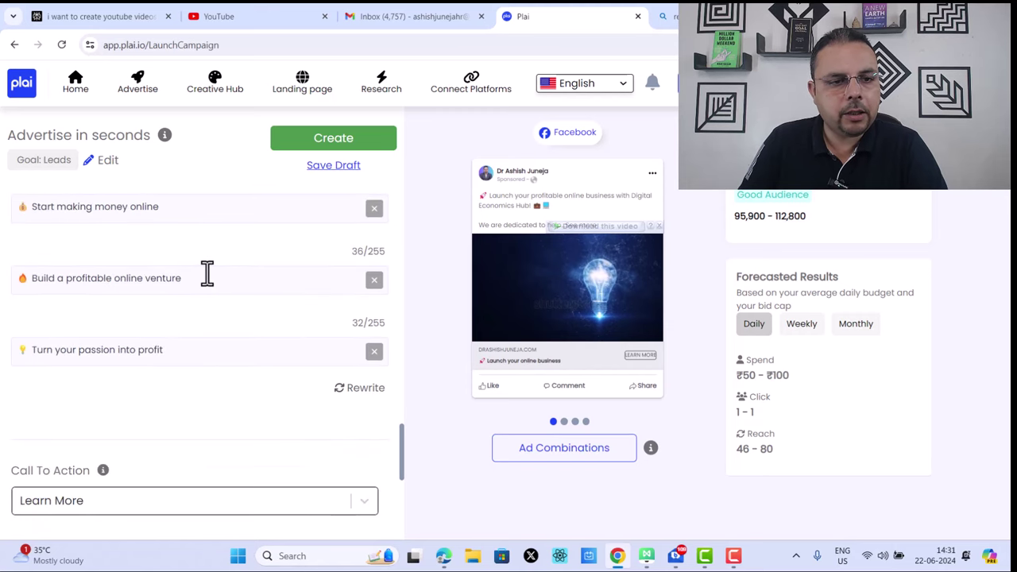
pyautogui.scroll(-2, 135, 274)
pyautogui.scroll(-3, 318, 250)
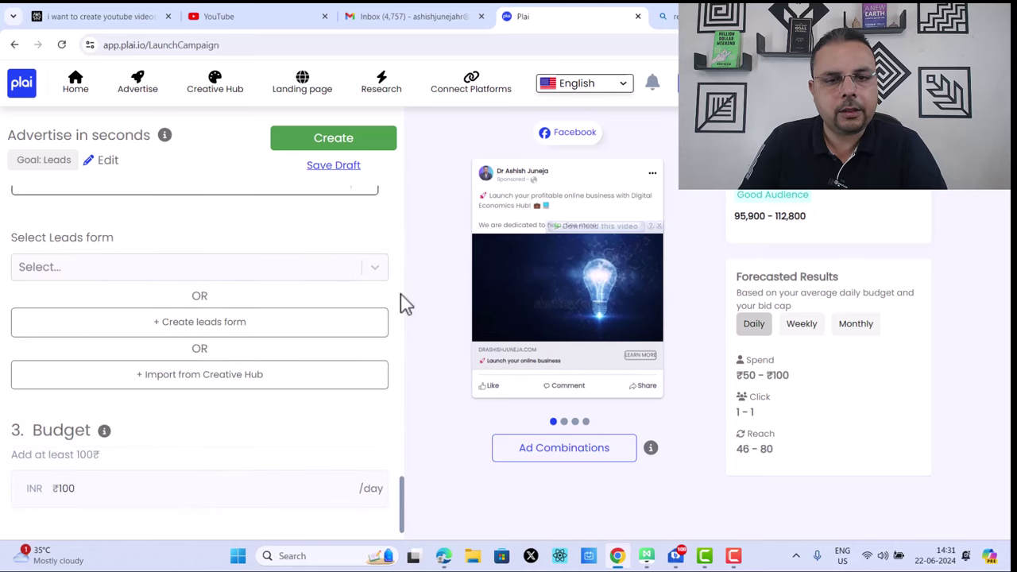
# Step: Step the Facebook preview through the second, third and fourth ad combinations
pyautogui.click(564, 422)
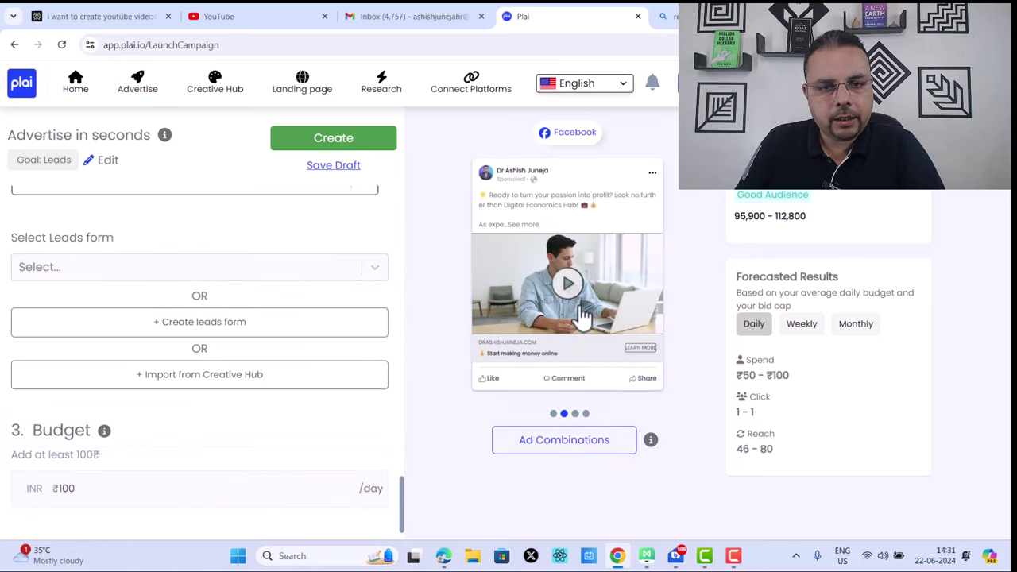
pyautogui.click(575, 413)
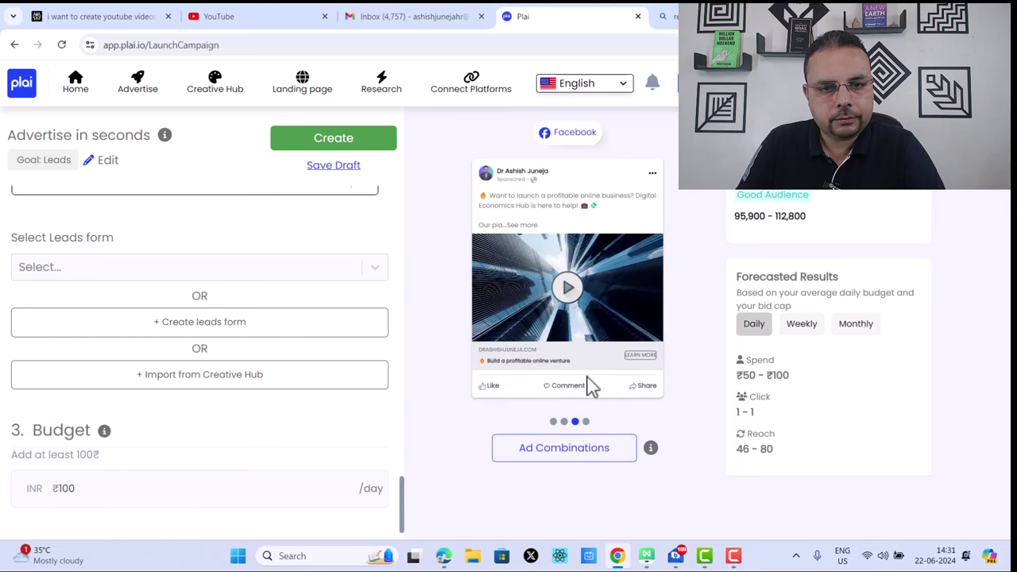
pyautogui.click(586, 422)
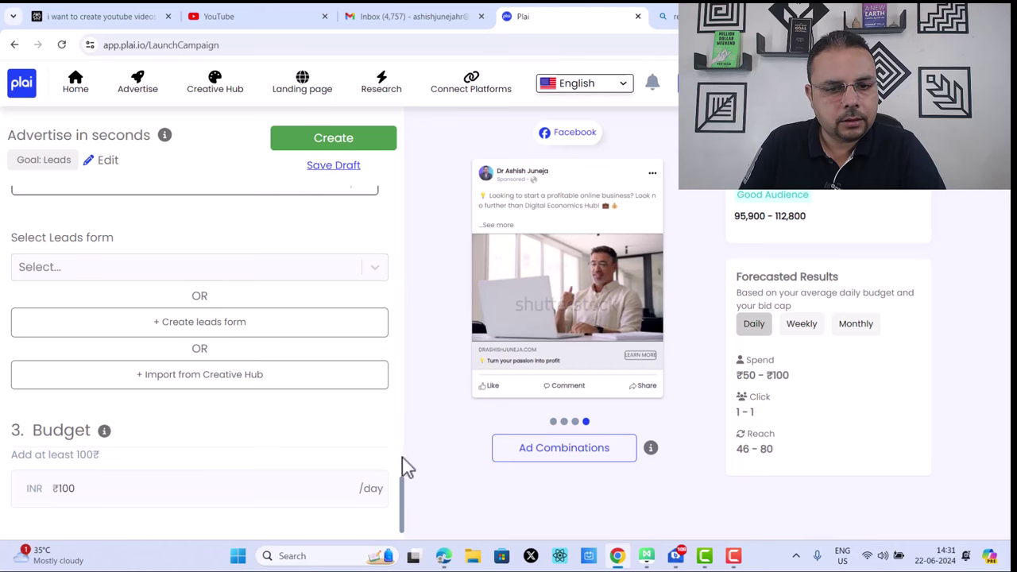
# Step: Switch the creative to Image, preview the third and fourth image ads, and open Suggested Media
pyautogui.scroll(15, 402, 456)
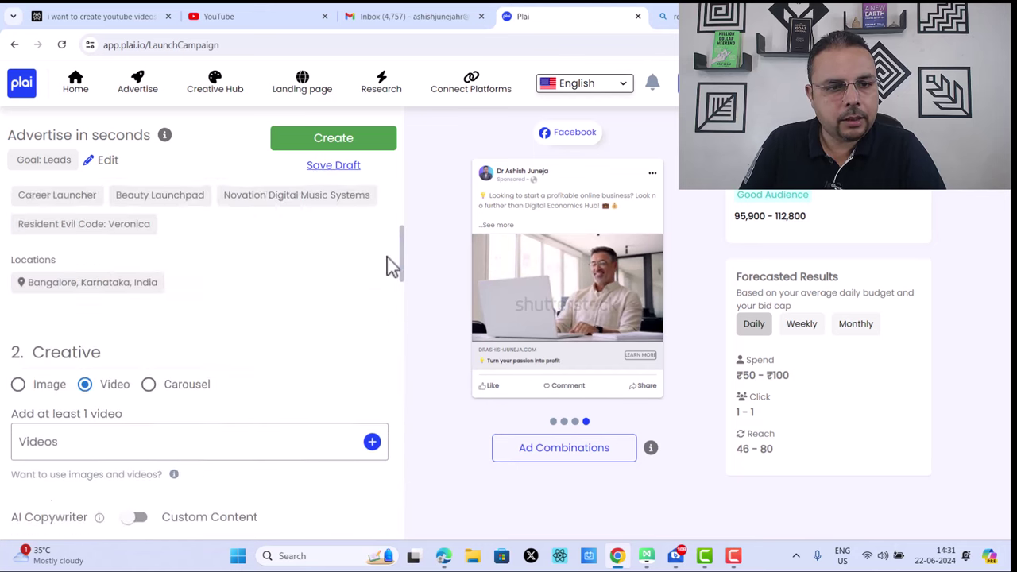
pyautogui.scroll(-1, 390, 268)
pyautogui.click(36, 343)
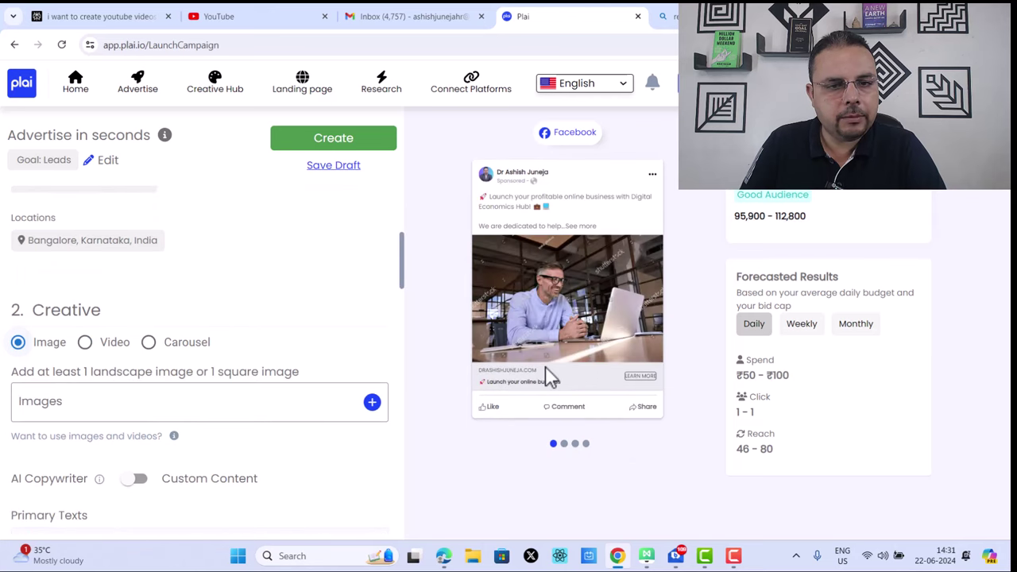
pyautogui.click(574, 443)
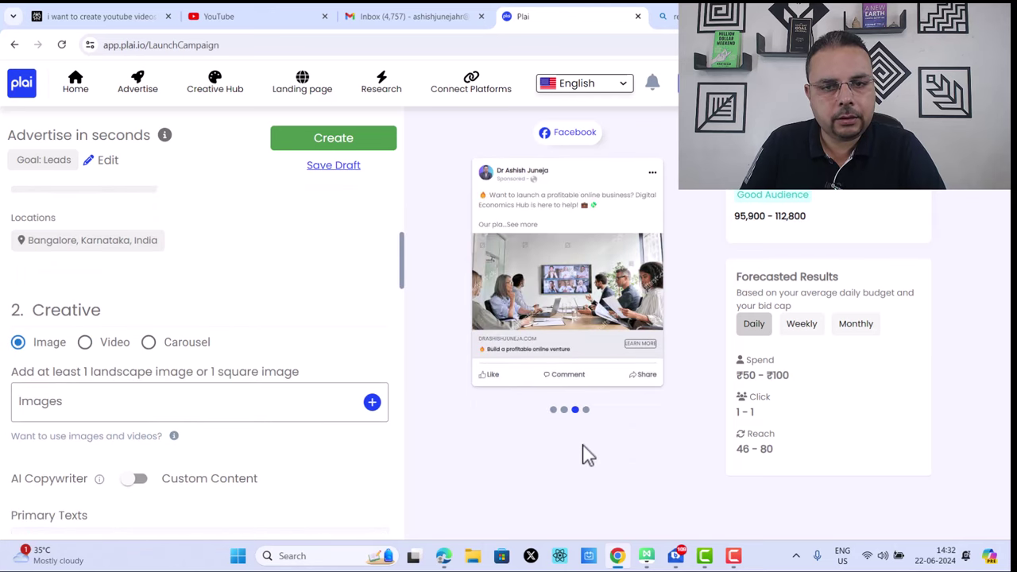
pyautogui.click(586, 410)
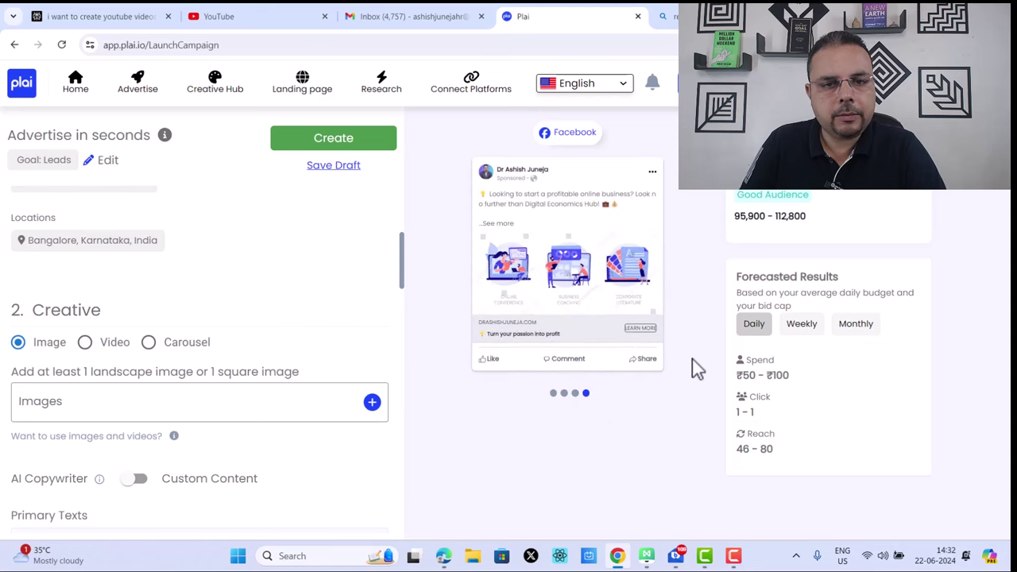
pyautogui.click(372, 403)
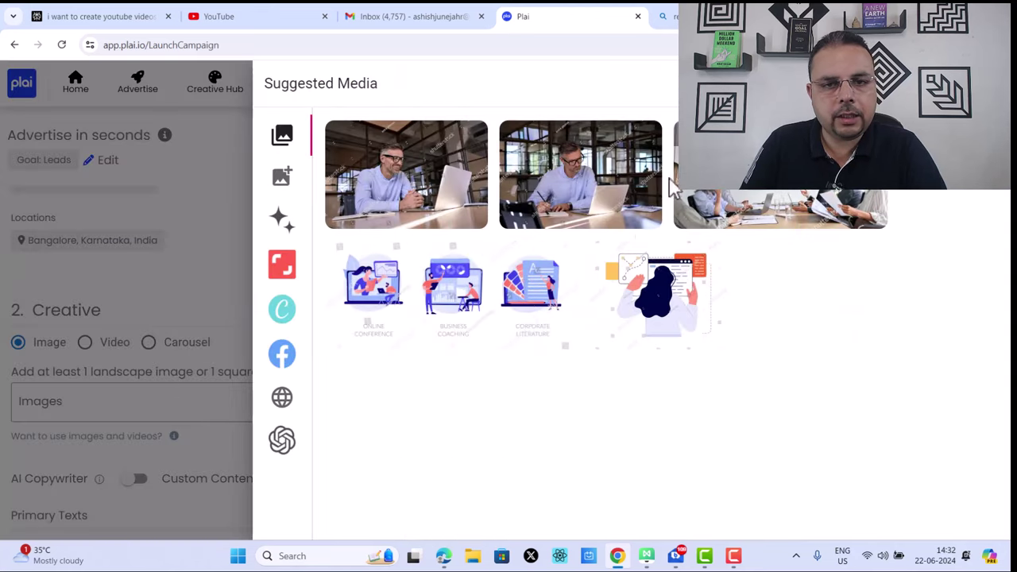
# Step: Write the AI image prompt 'create the real image of the coach helping people to'
pyautogui.click(282, 439)
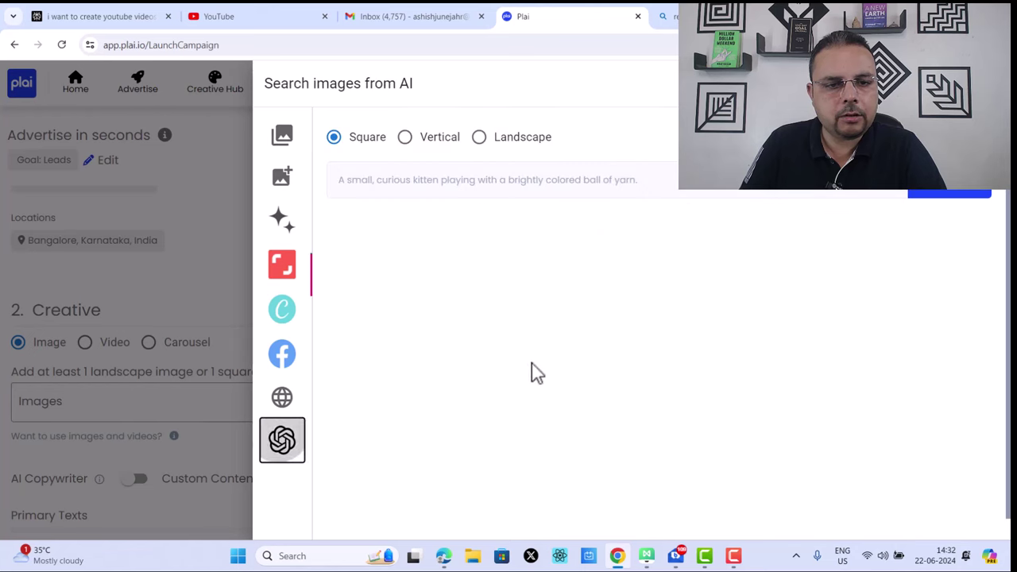
pyautogui.click(552, 188)
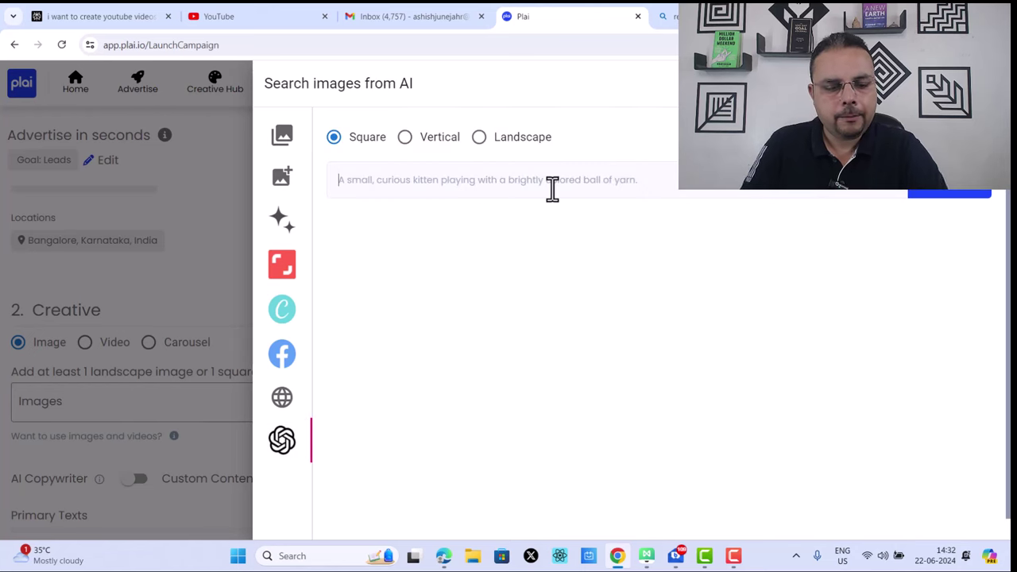
pyautogui.write('create the real image')
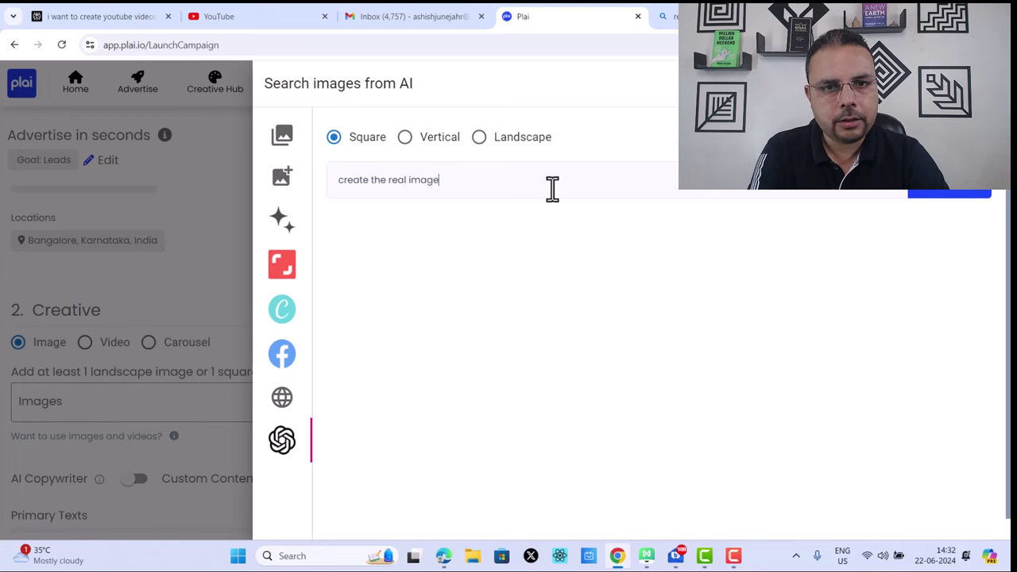
pyautogui.write(' of the coach ')
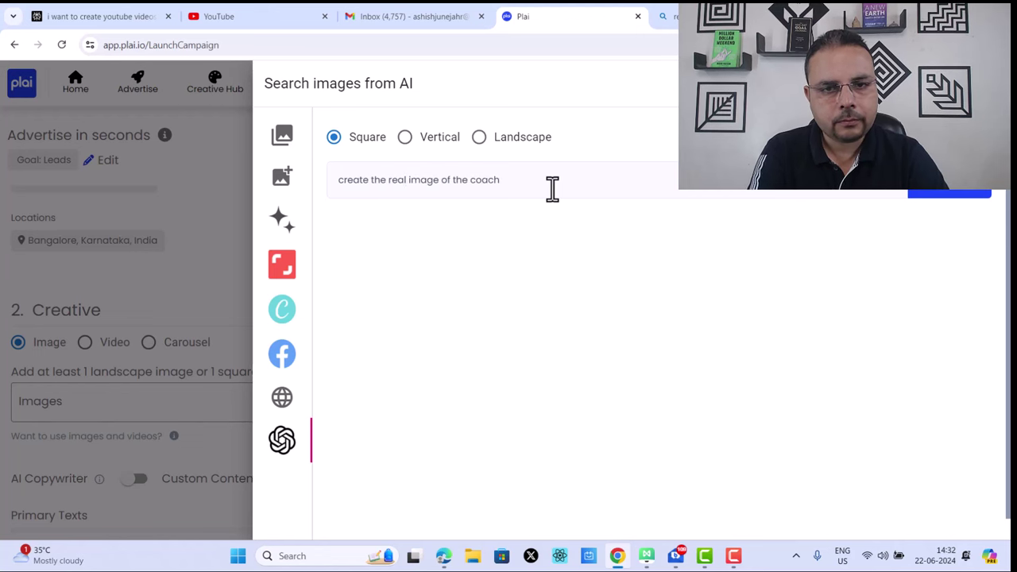
pyautogui.write('helping e')
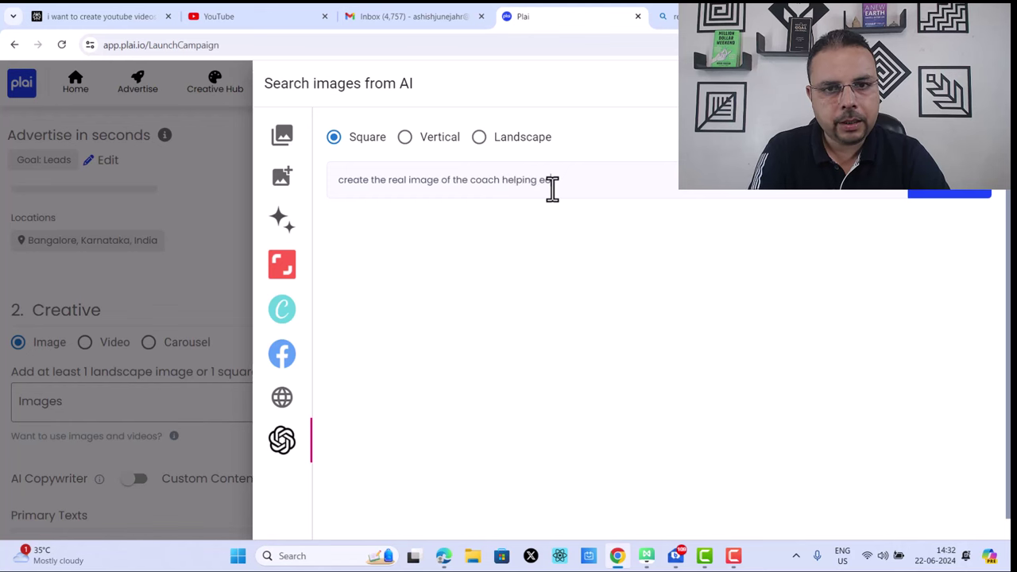
pyautogui.press('BackSpace')
pyautogui.write('people to launch online busine')
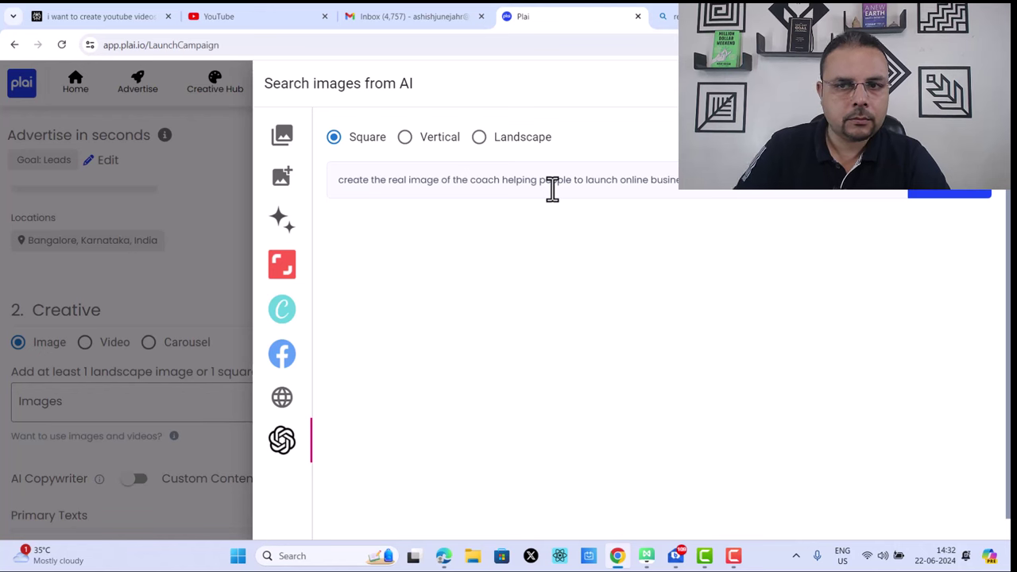
# Step: Generate the AI image and view the result full size in a new tab
pyautogui.click(957, 193)
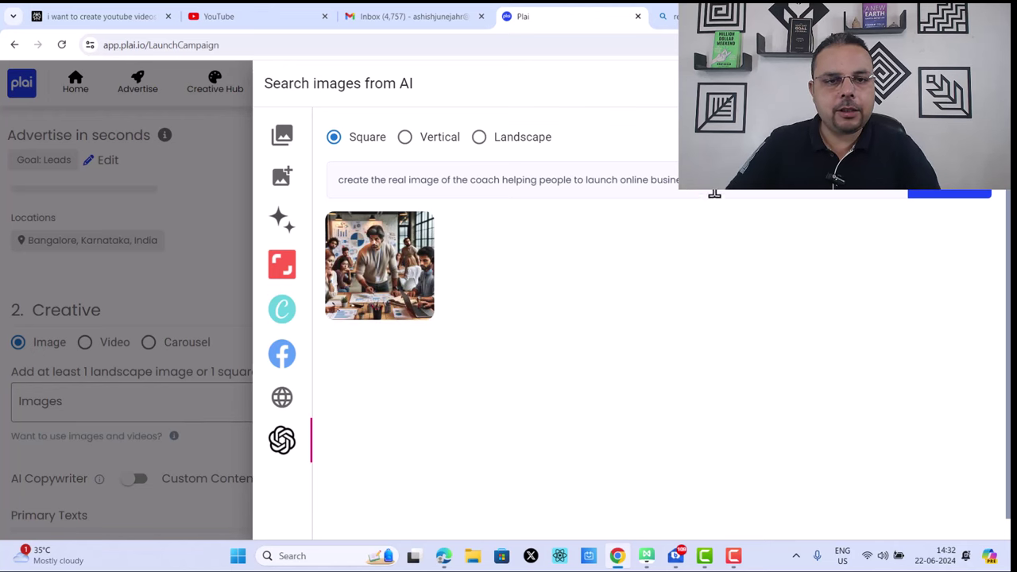
pyautogui.click(422, 233)
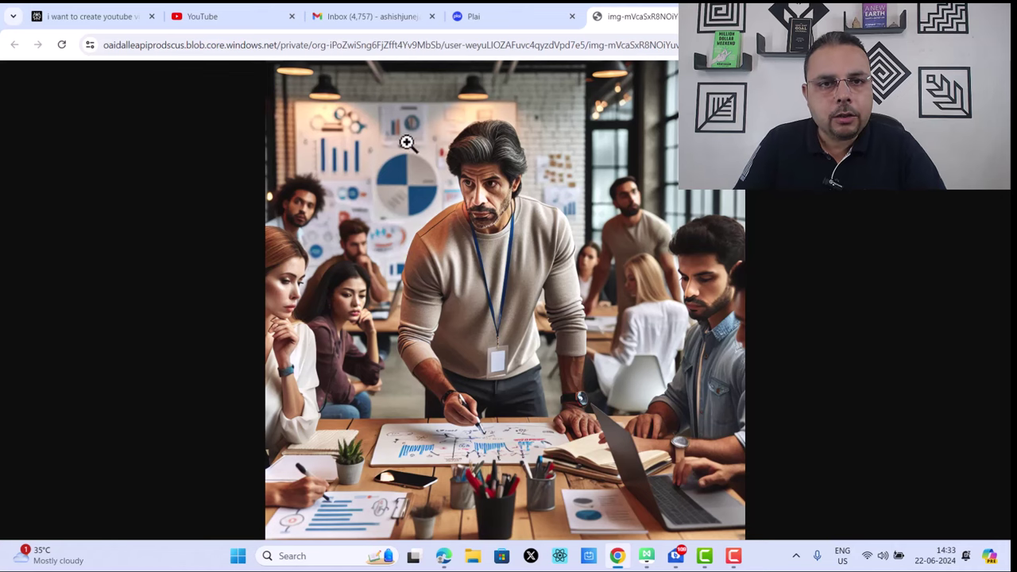
pyautogui.click(517, 18)
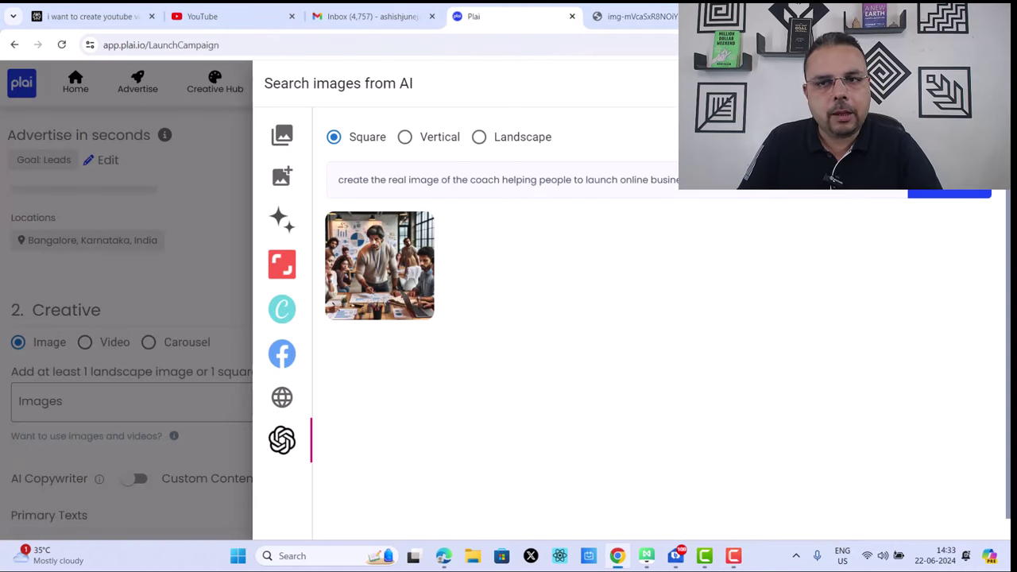
# Step: Browse the upload, AI image creator, Shutterstock and Canva media sources
pyautogui.click(286, 181)
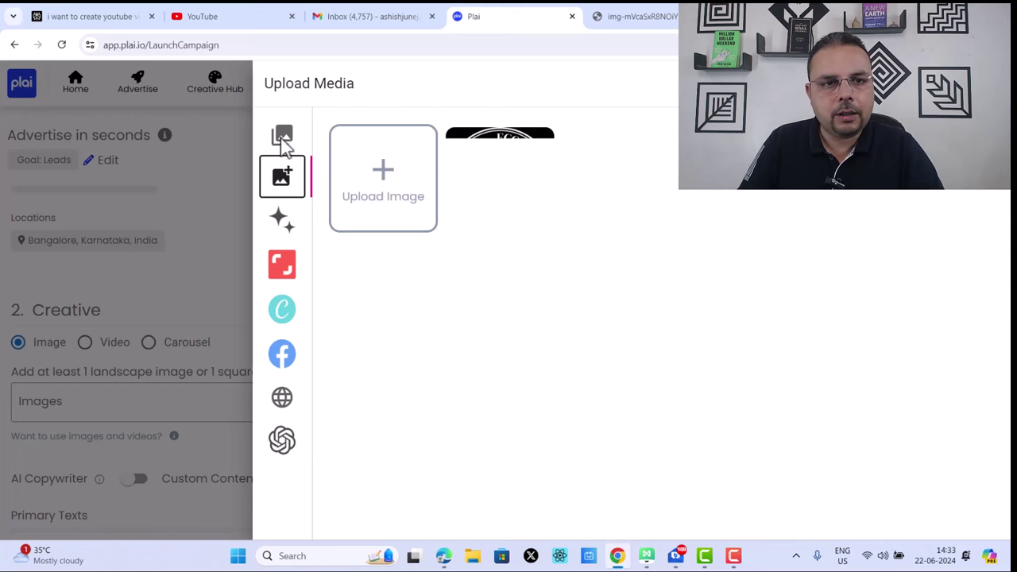
pyautogui.click(282, 136)
pyautogui.click(283, 181)
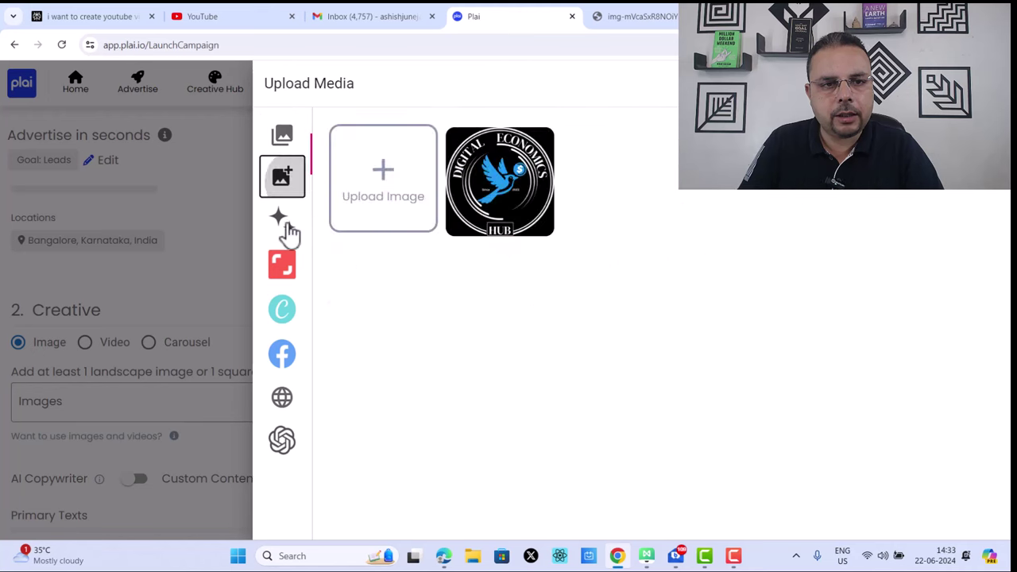
pyautogui.click(288, 231)
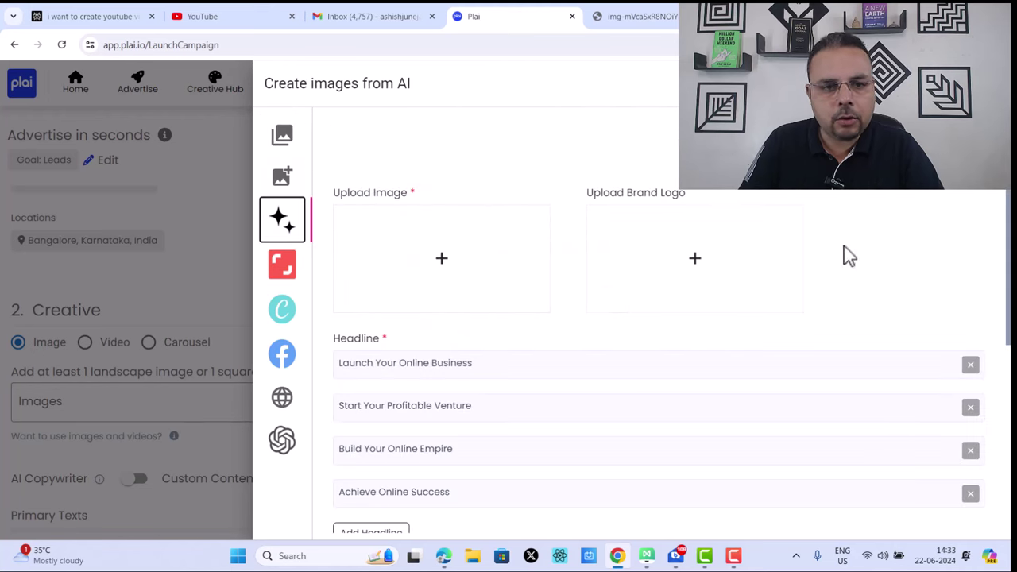
pyautogui.scroll(-2, 839, 256)
pyautogui.scroll(-3, 834, 318)
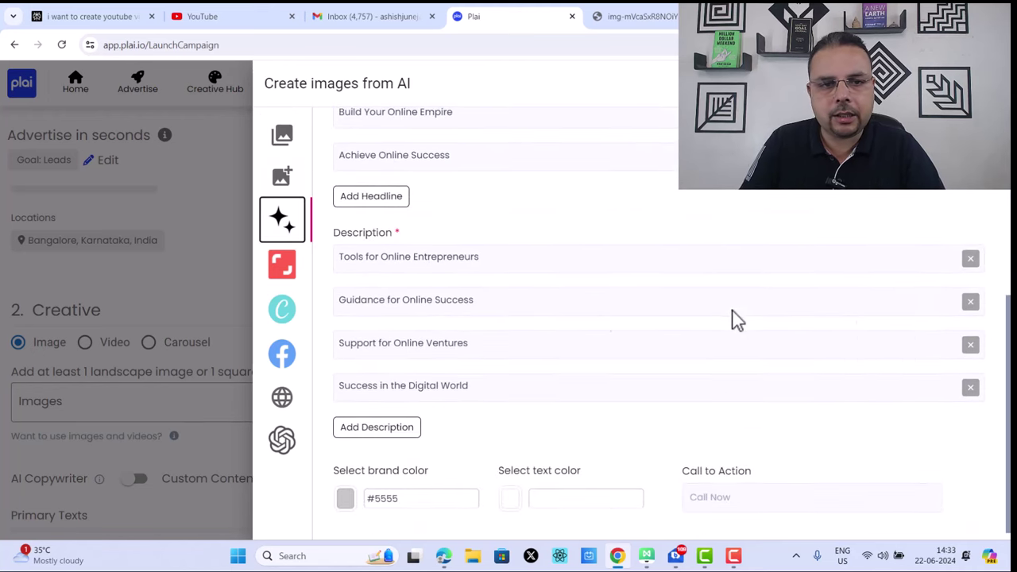
pyautogui.click(293, 284)
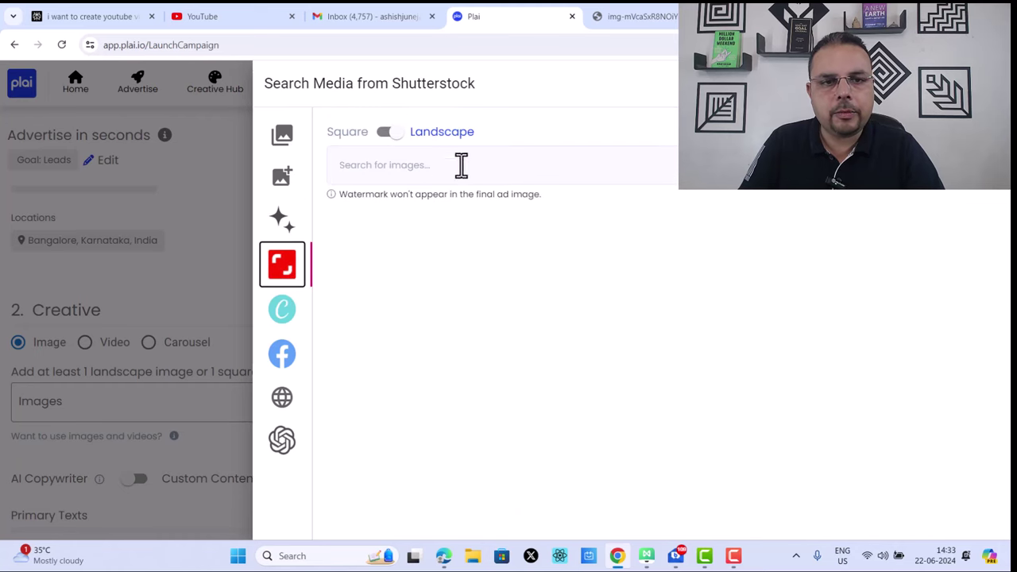
pyautogui.click(287, 310)
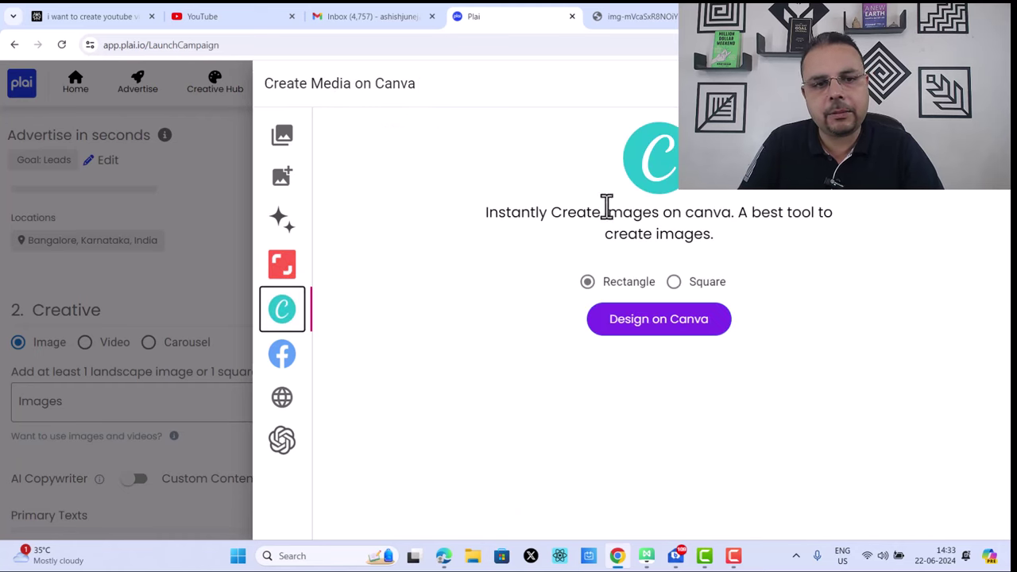
# Step: Check the Facebook, website and AI-generated image sources, then close the media picker
pyautogui.click(286, 359)
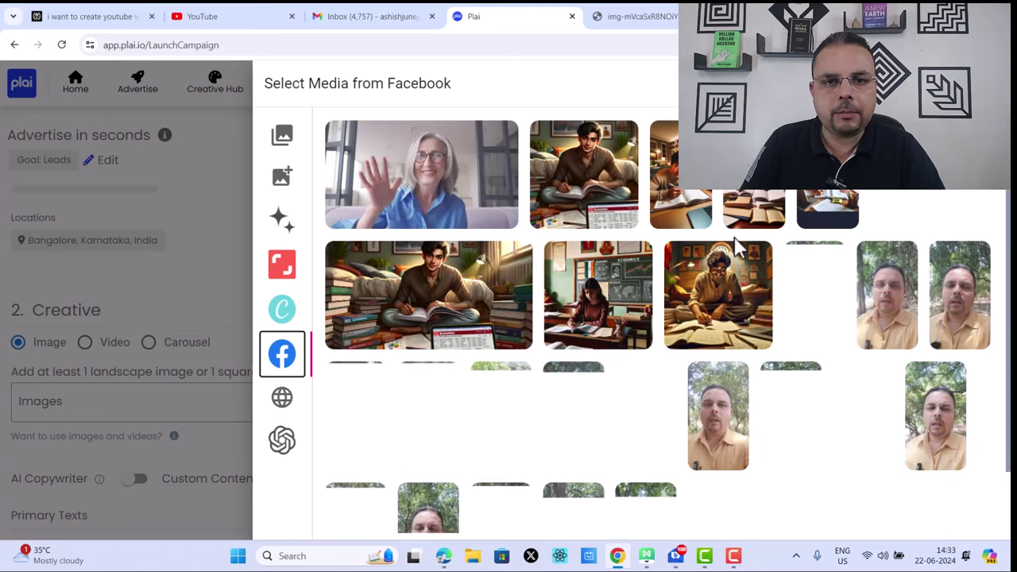
pyautogui.scroll(-1, 882, 262)
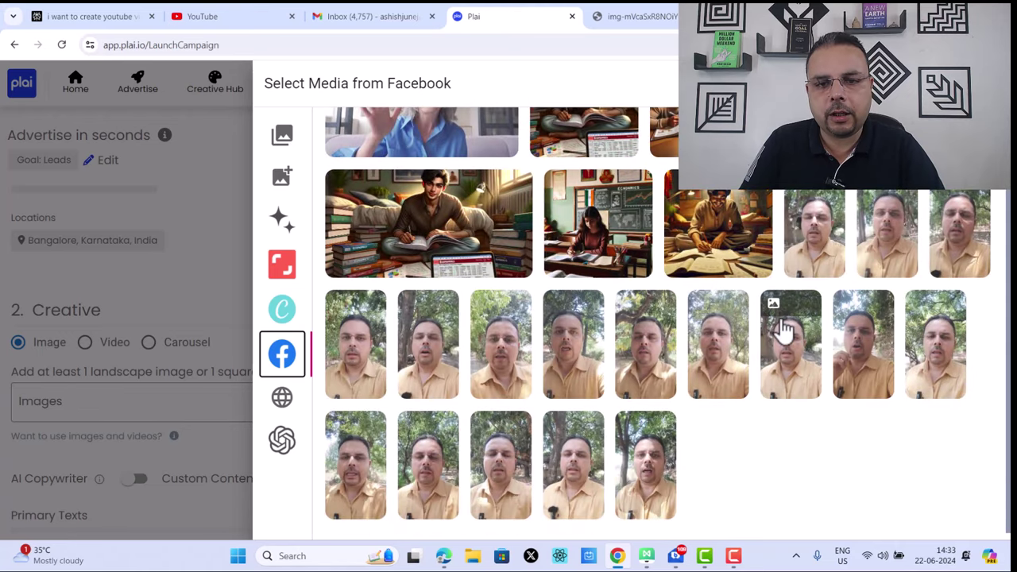
pyautogui.scroll(1, 755, 309)
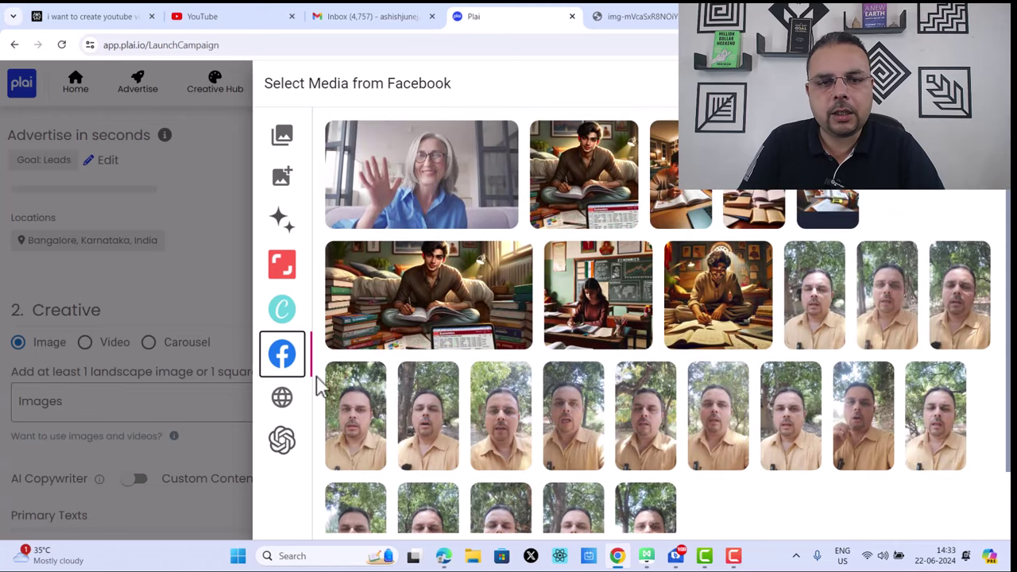
pyautogui.click(284, 401)
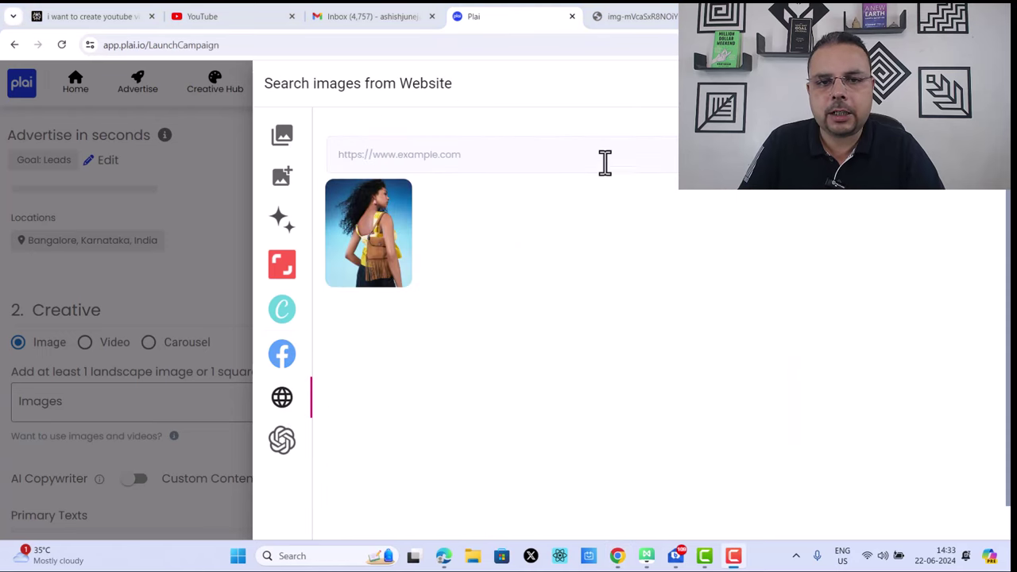
pyautogui.click(282, 438)
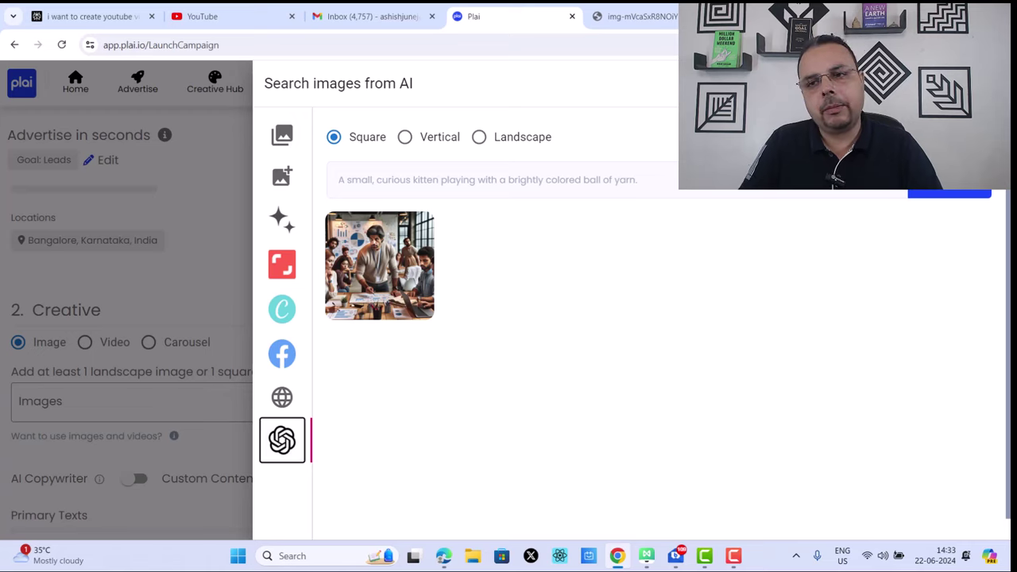
pyautogui.press('Escape')
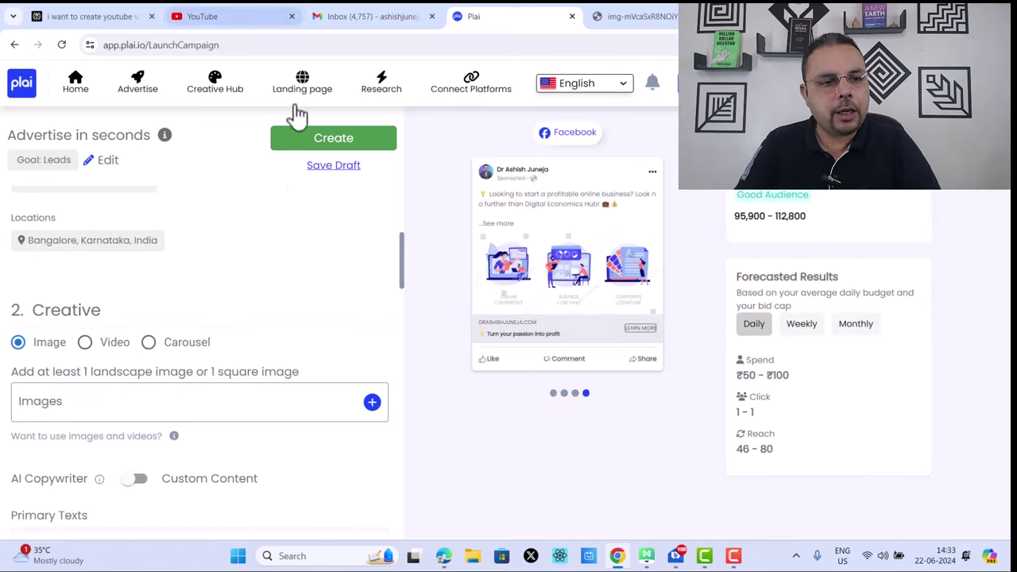
pyautogui.scroll(4, 399, 250)
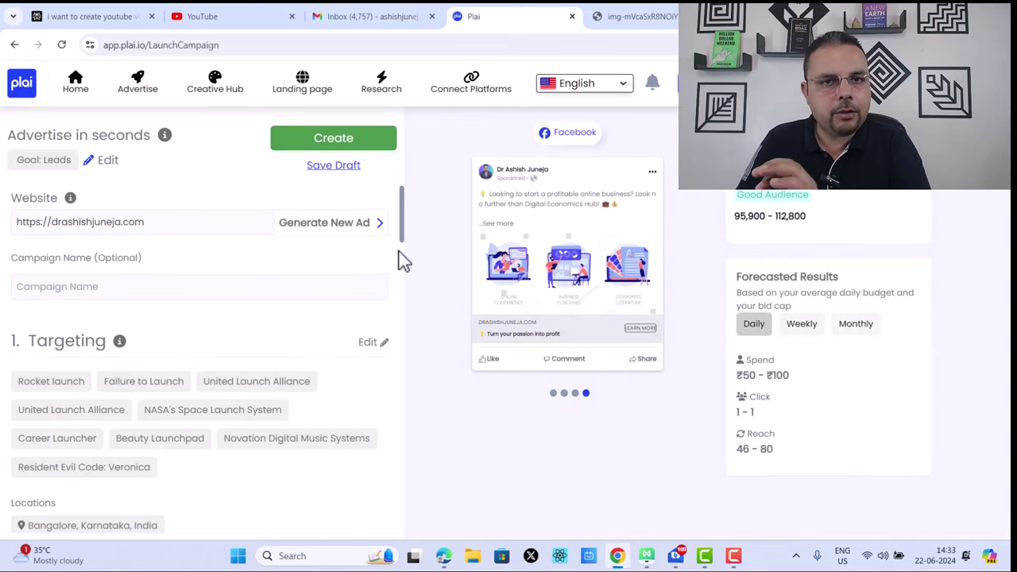
pyautogui.scroll(-6, 401, 266)
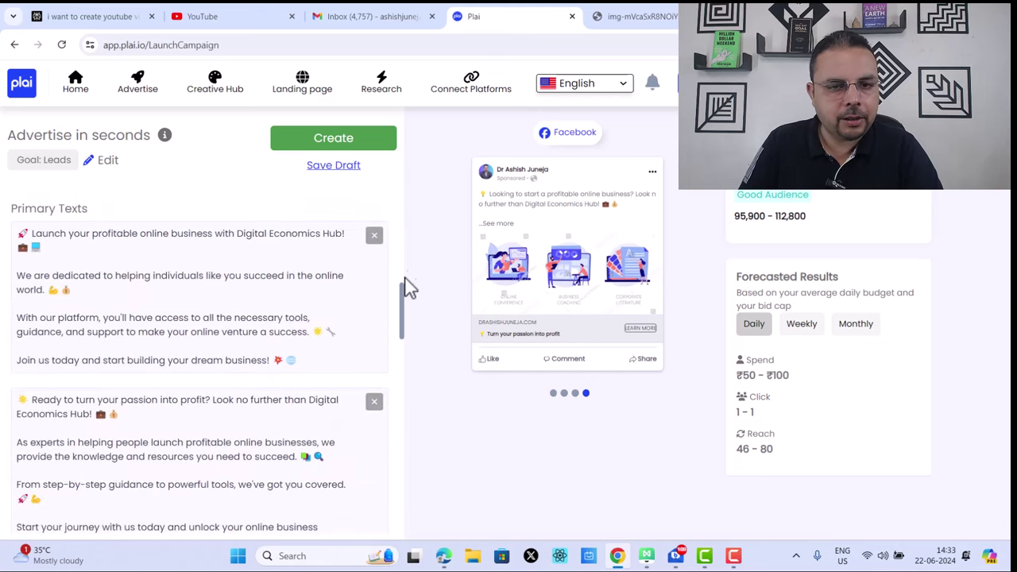
pyautogui.scroll(-5, 390, 336)
pyautogui.scroll(11, 386, 310)
pyautogui.scroll(-8, 376, 318)
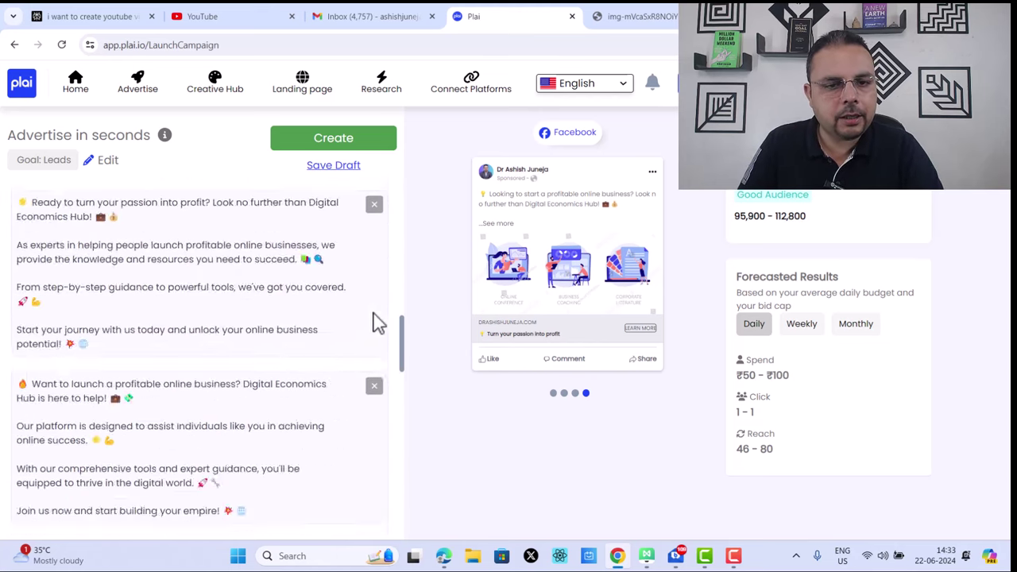
pyautogui.scroll(-5, 378, 326)
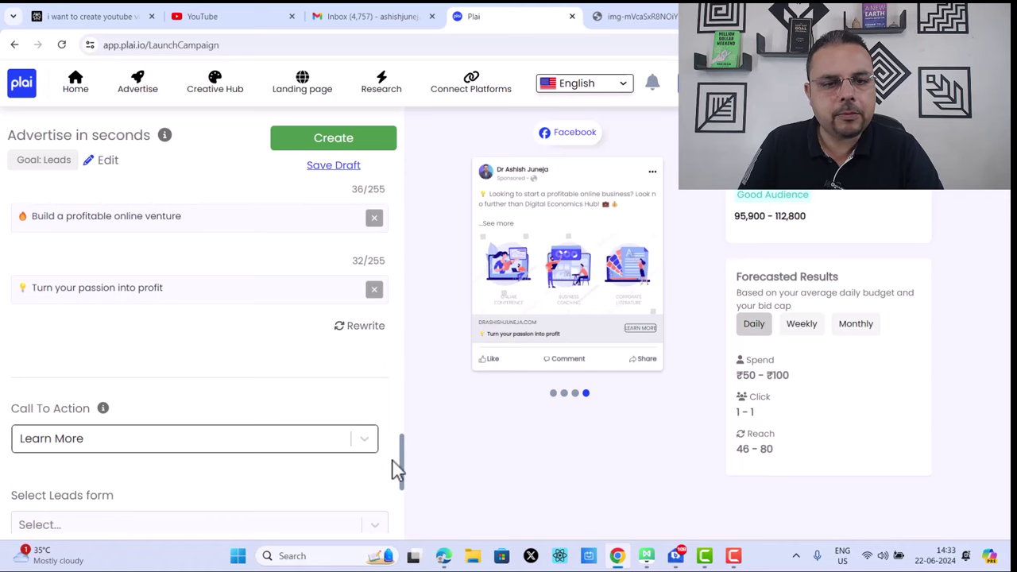
pyautogui.scroll(-3, 397, 469)
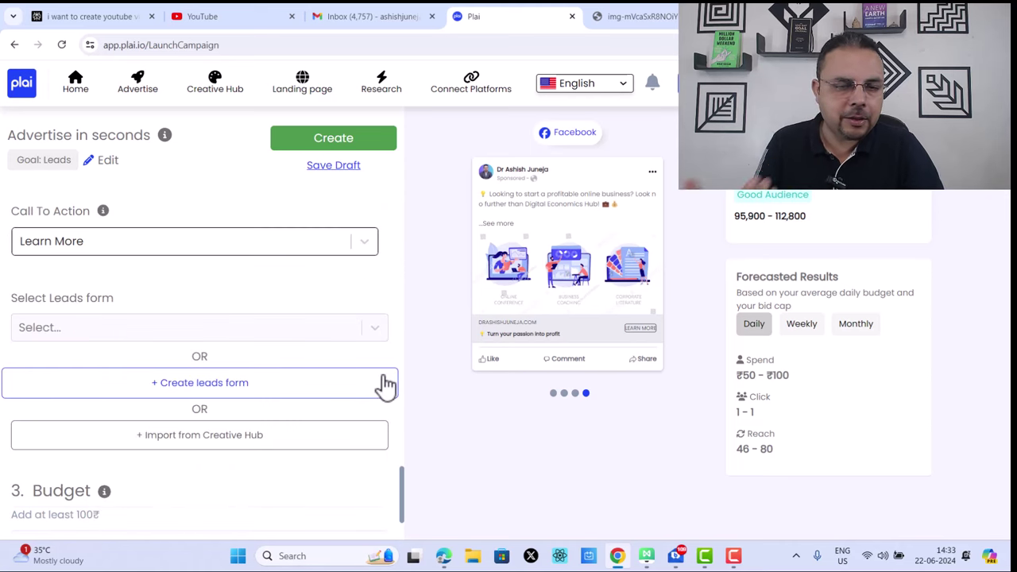
# Step: Start a new leads form named '22 june 2024 more volume' and expand its Intro
pyautogui.click(217, 393)
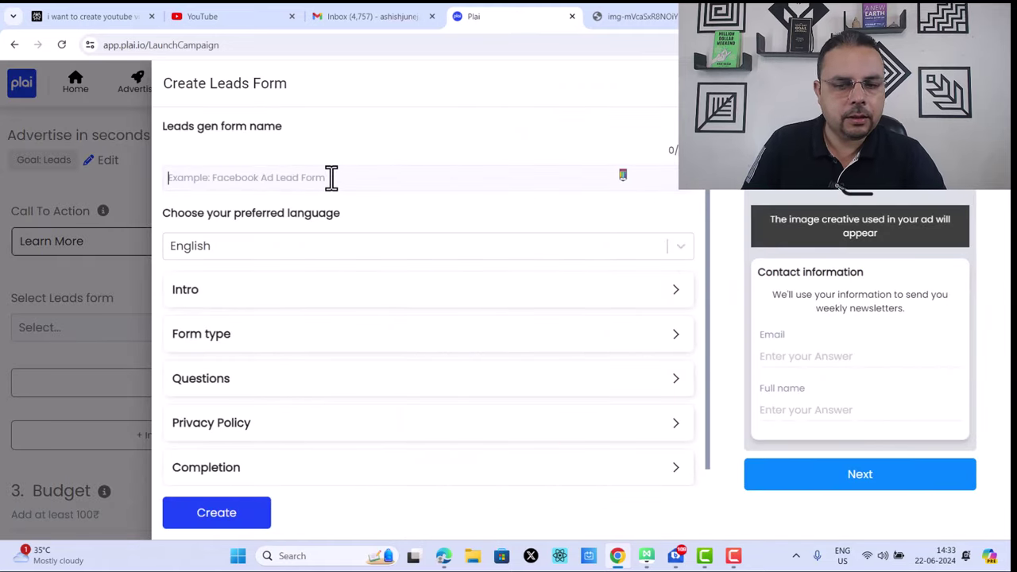
pyautogui.write('22  ')
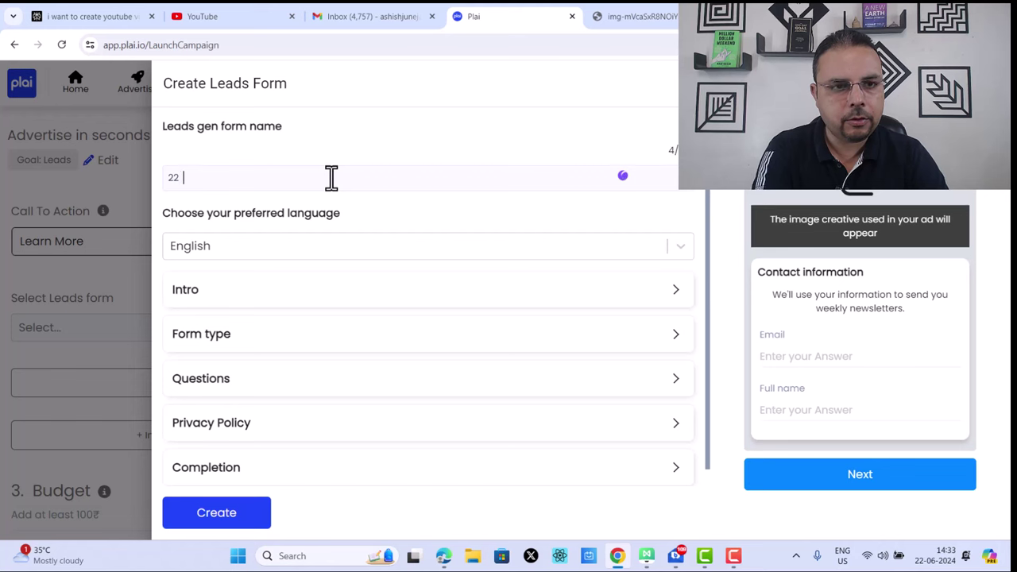
pyautogui.write('june 2024')
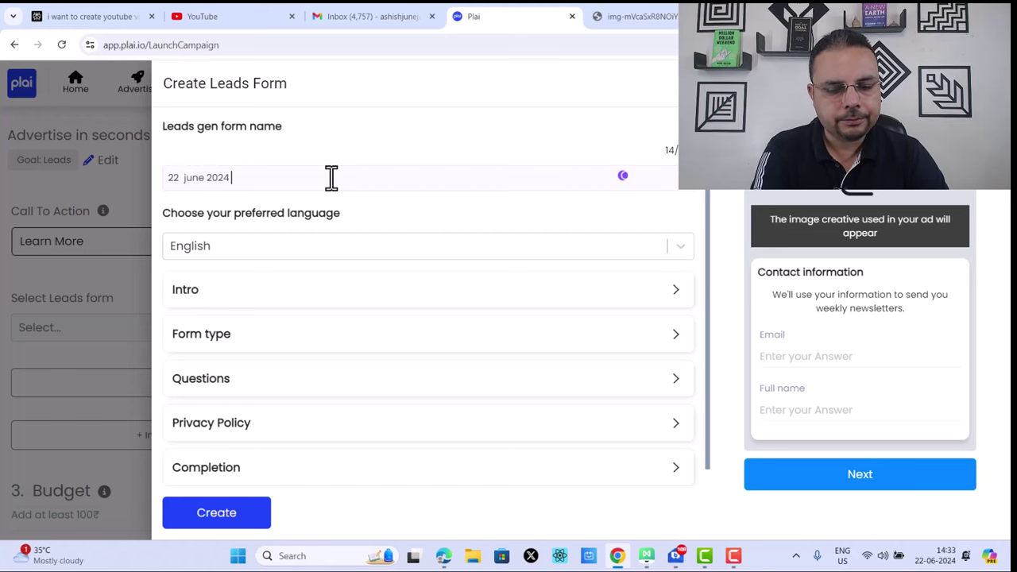
pyautogui.write(' m')
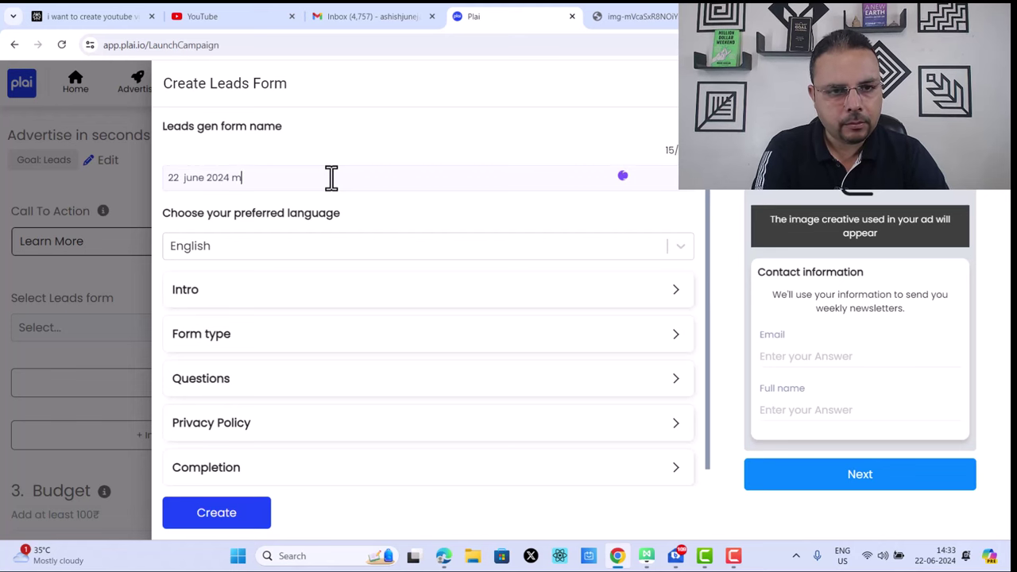
pyautogui.write('ore volume')
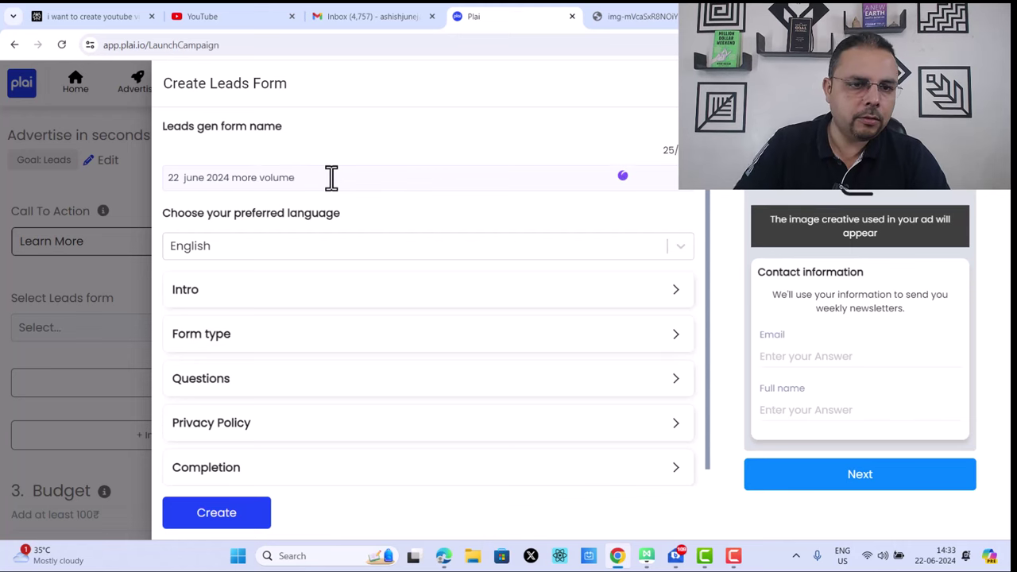
pyautogui.scroll(-1, 485, 293)
pyautogui.click(483, 289)
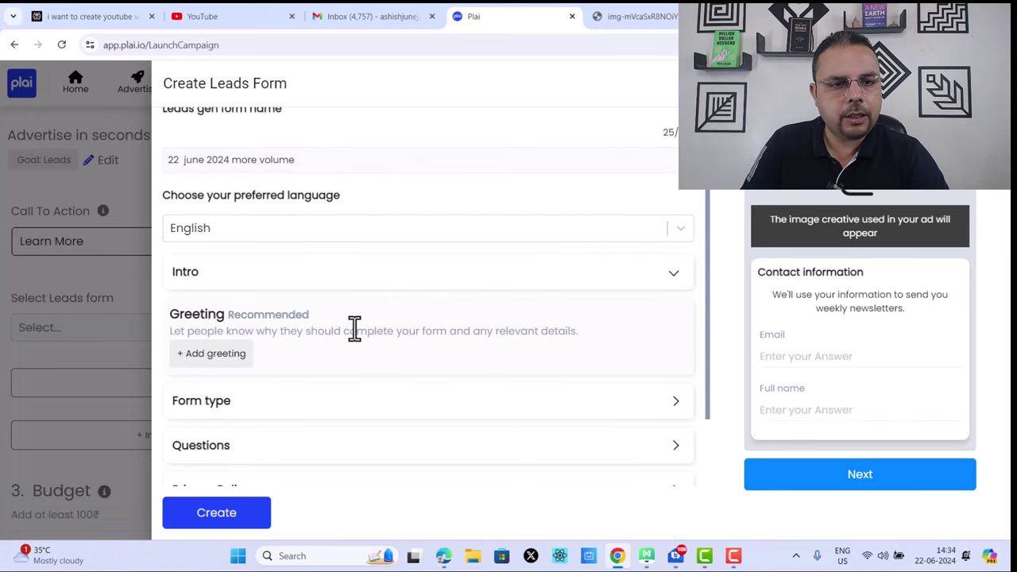
# Step: Try the Higher intent form type, then settle on More Volume
pyautogui.scroll(-2, 352, 331)
pyautogui.click(391, 318)
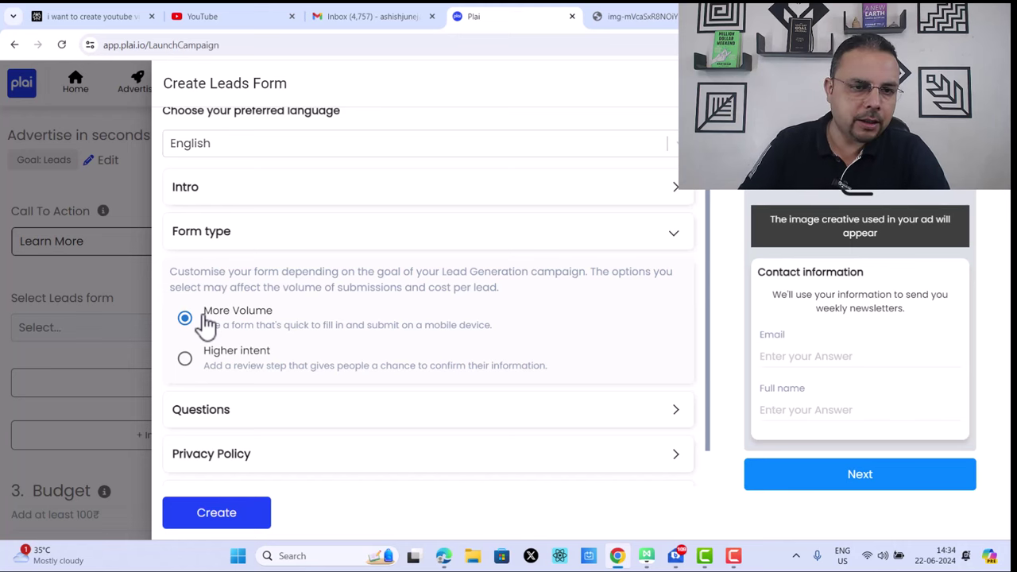
pyautogui.scroll(-1, 262, 318)
pyautogui.click(185, 309)
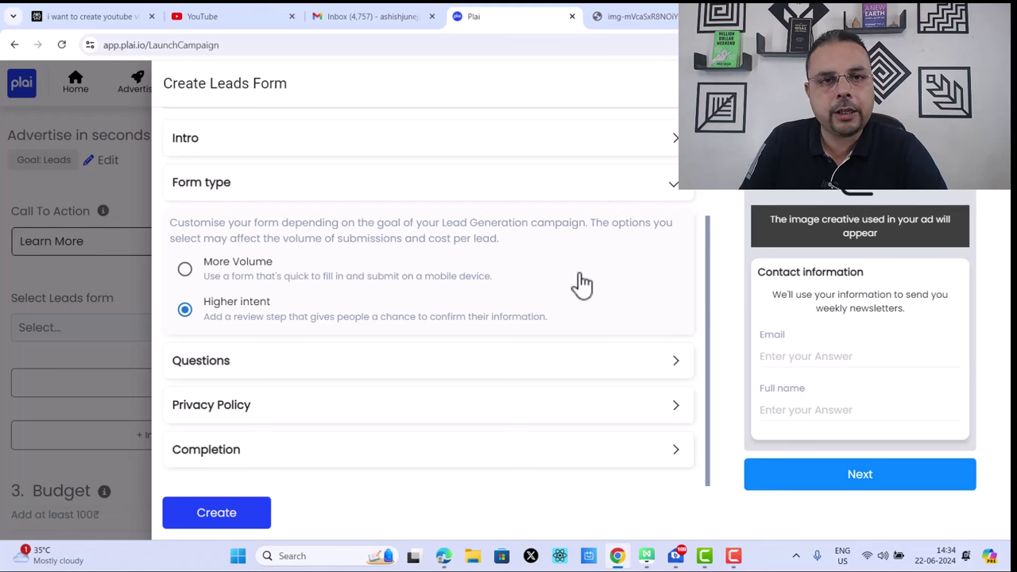
pyautogui.click(185, 271)
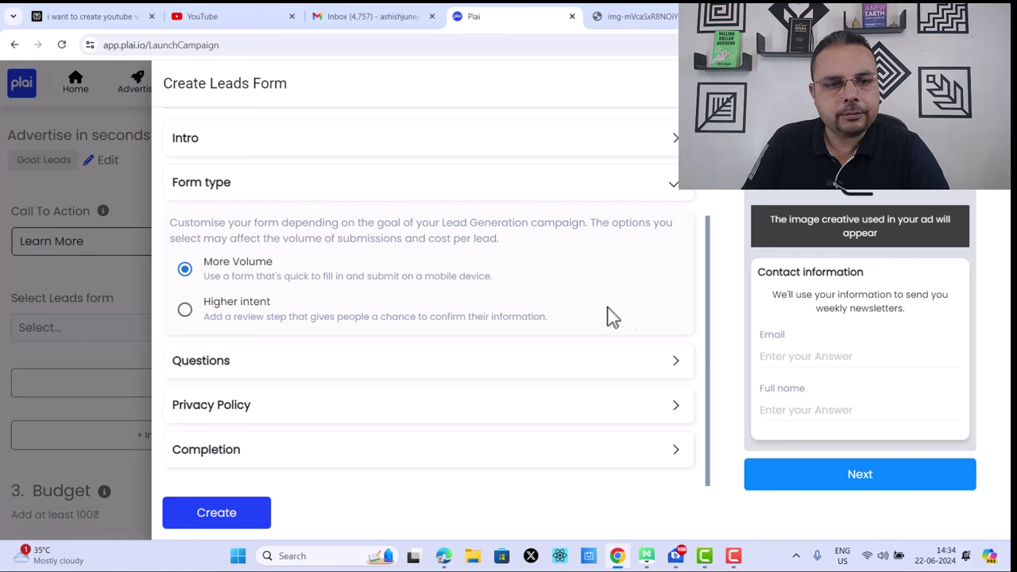
# Step: Add Phone Number and City to the form's questions, then open the Privacy Policy settings
pyautogui.click(676, 361)
pyautogui.scroll(-3, 336, 345)
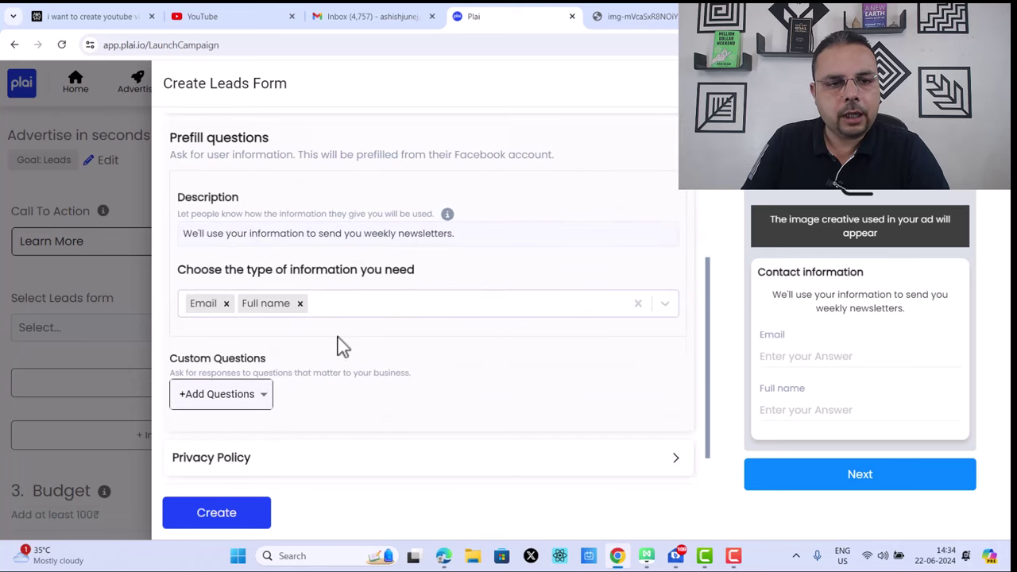
pyautogui.click(362, 306)
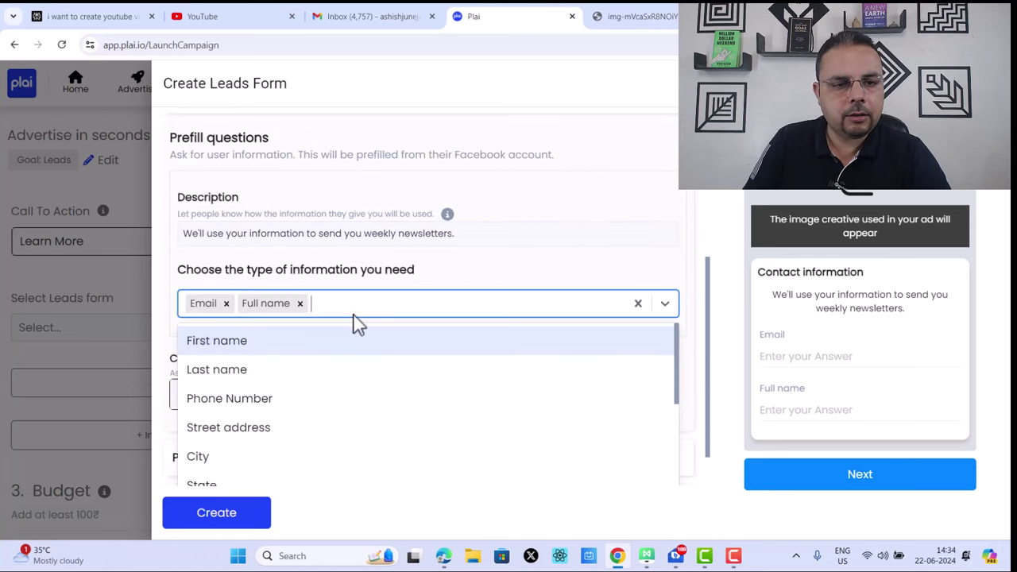
pyautogui.click(307, 403)
pyautogui.click(497, 311)
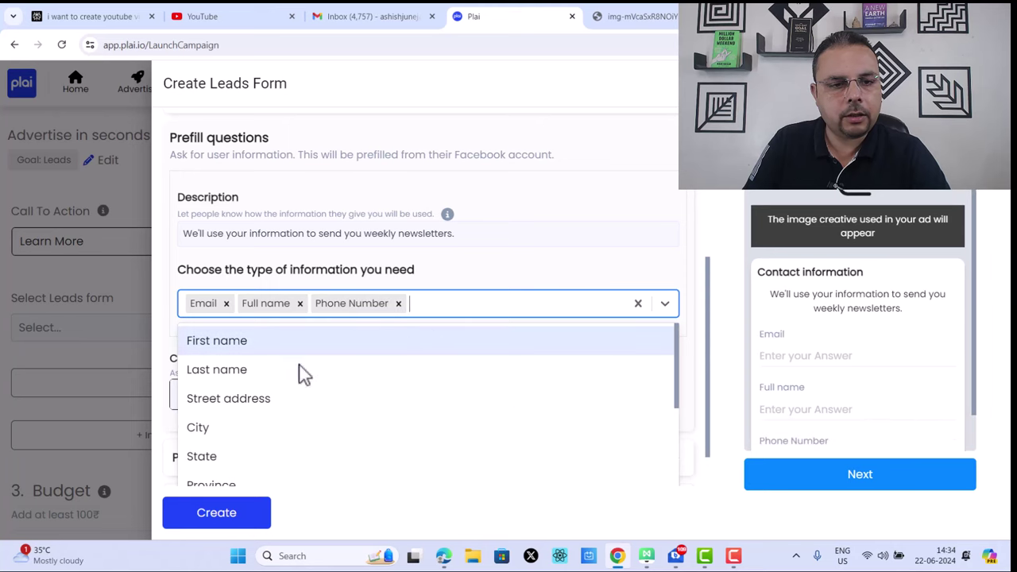
pyautogui.click(280, 437)
pyautogui.scroll(-2, 680, 198)
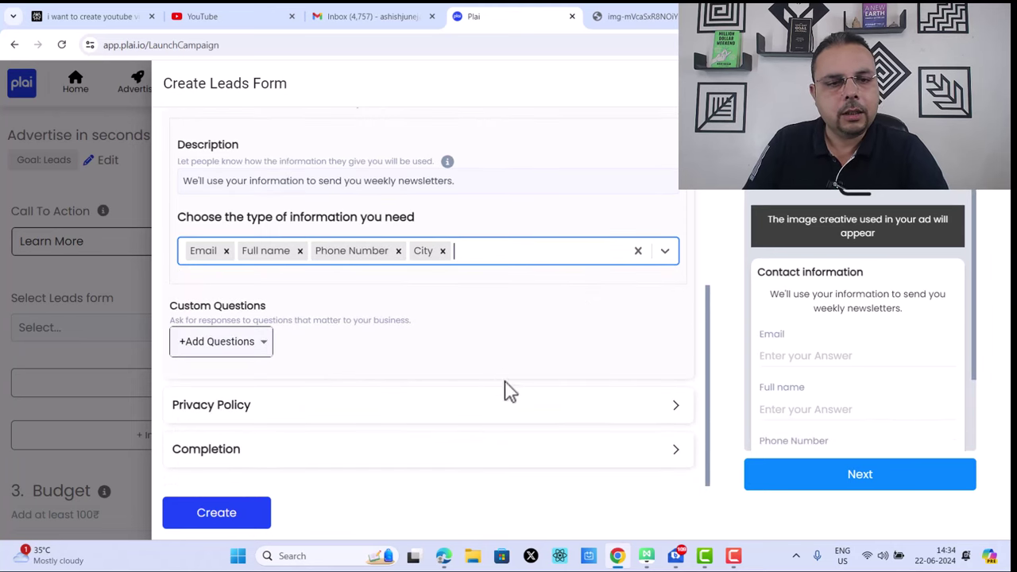
pyautogui.click(444, 404)
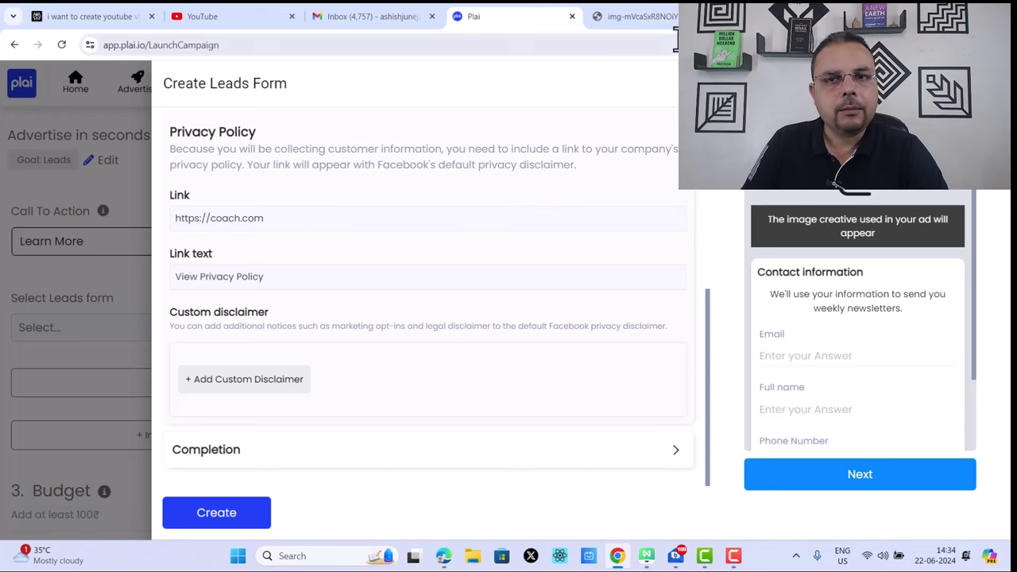
# Step: Search Google for 'facebook ads privacy policy generator'
pyautogui.click(715, 16)
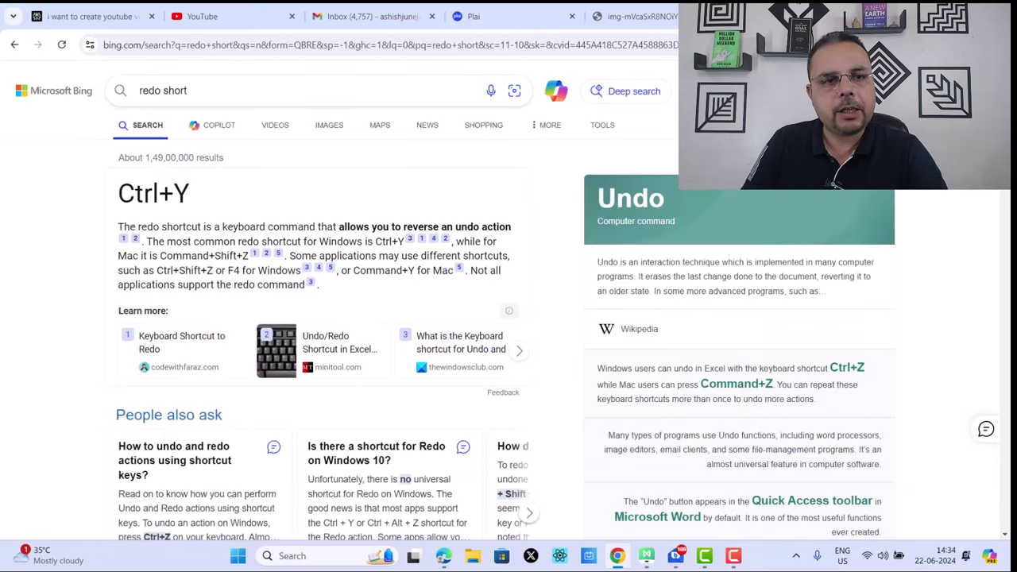
pyautogui.click(213, 44)
pyautogui.write('gg')
pyautogui.press('BackSpace')
pyautogui.press('BackSpace')
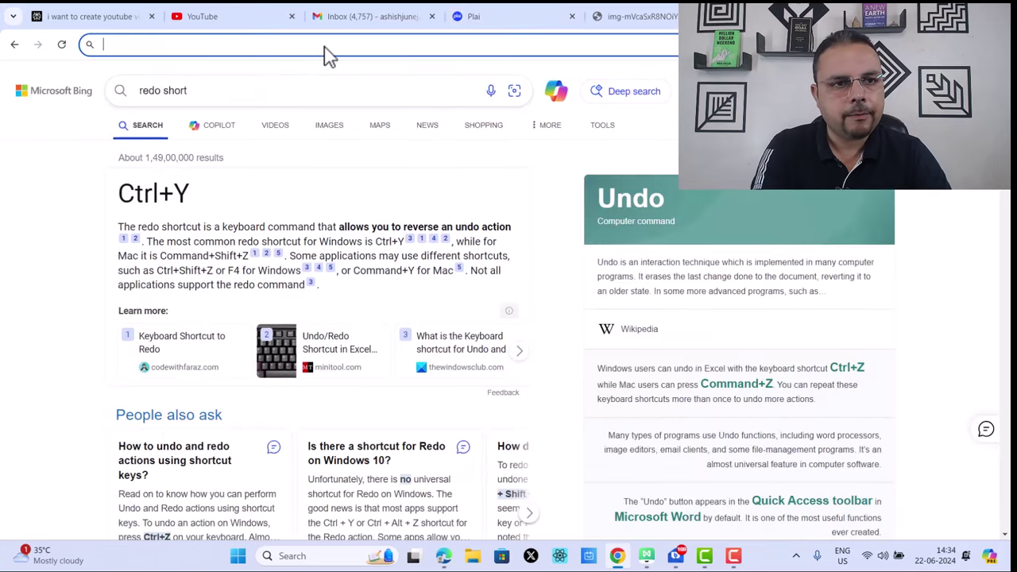
pyautogui.write('google')
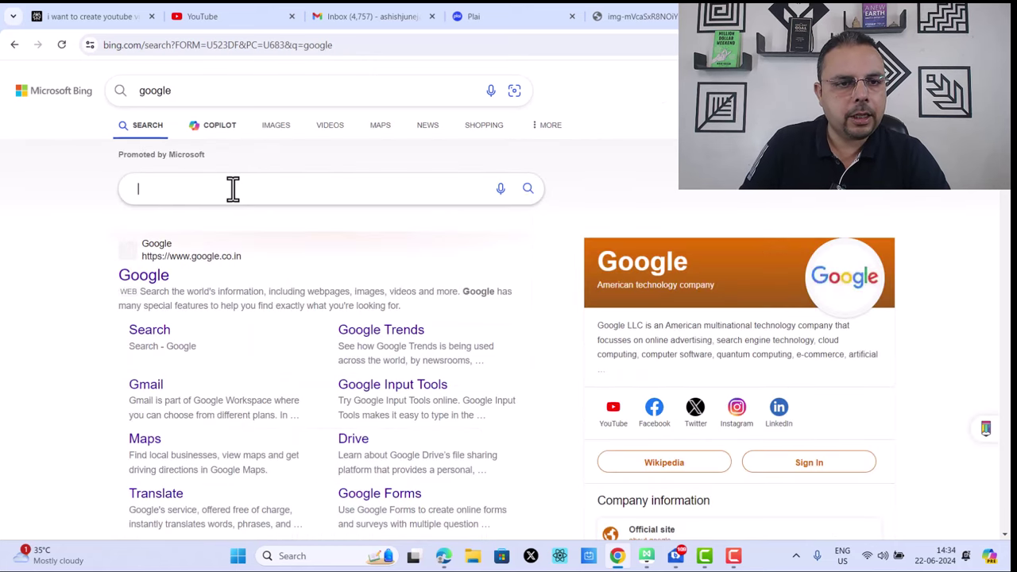
pyautogui.click(163, 276)
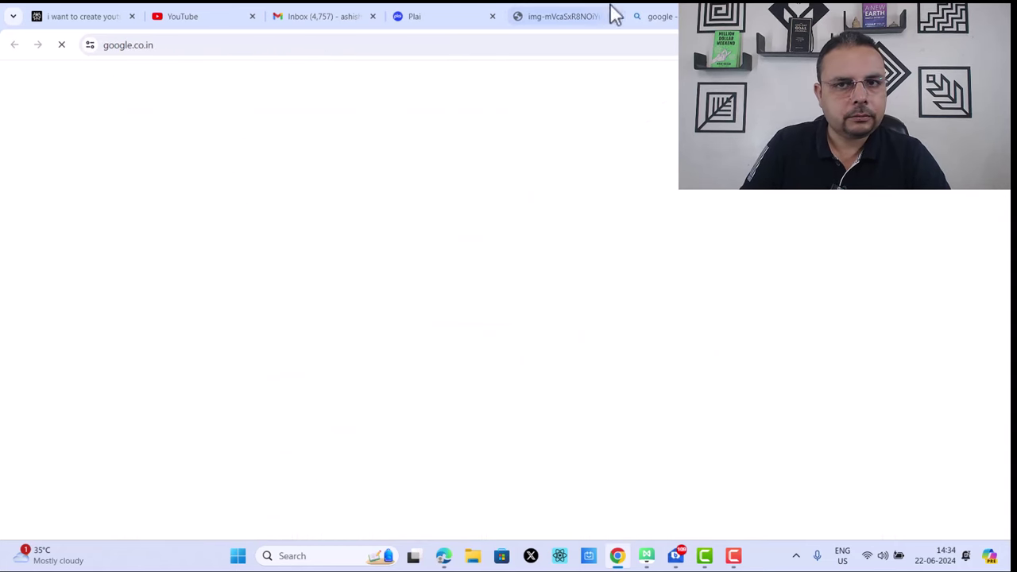
pyautogui.write('fa')
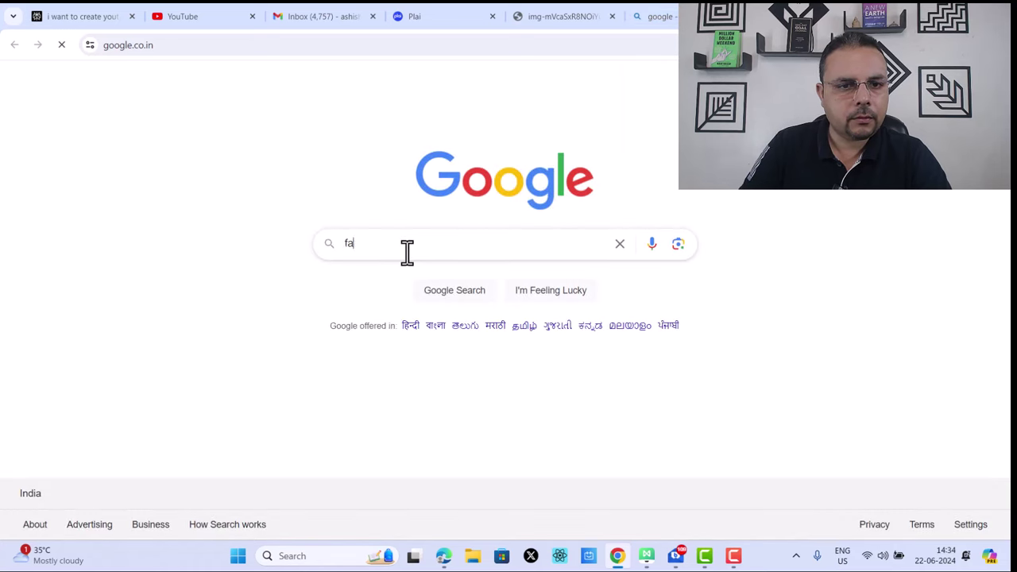
pyautogui.write('cebook ad')
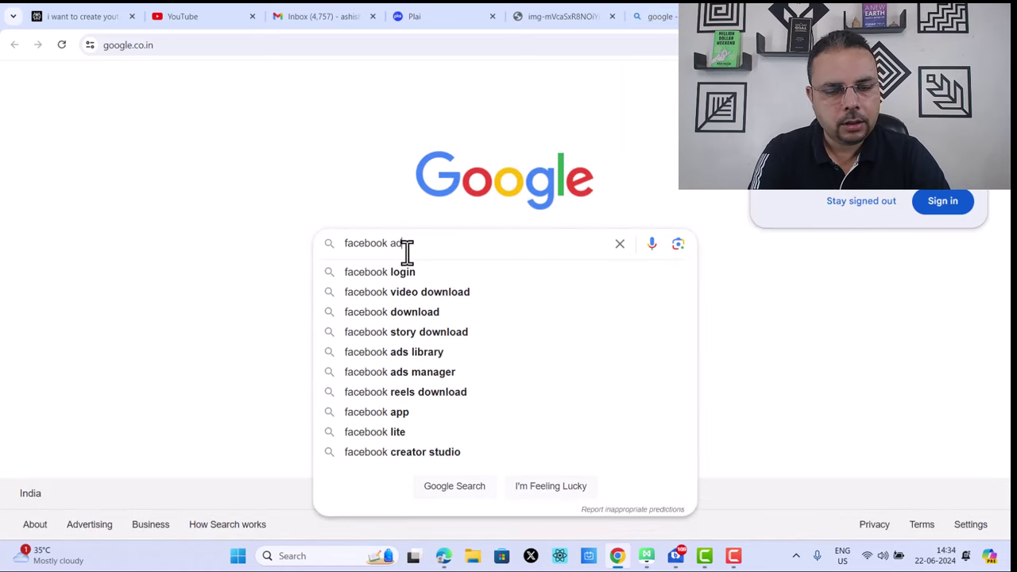
pyautogui.write('s ')
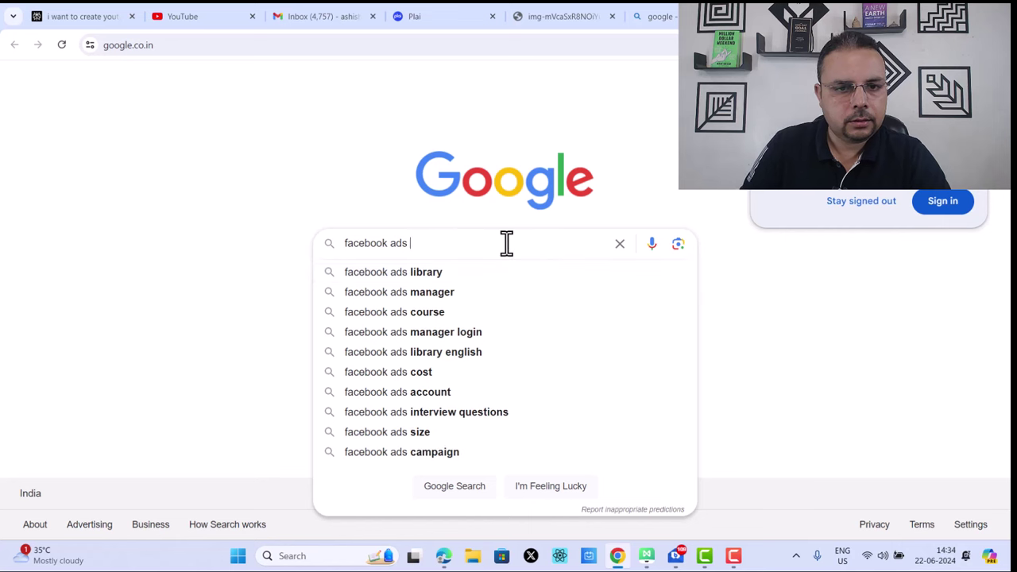
pyautogui.write('pr')
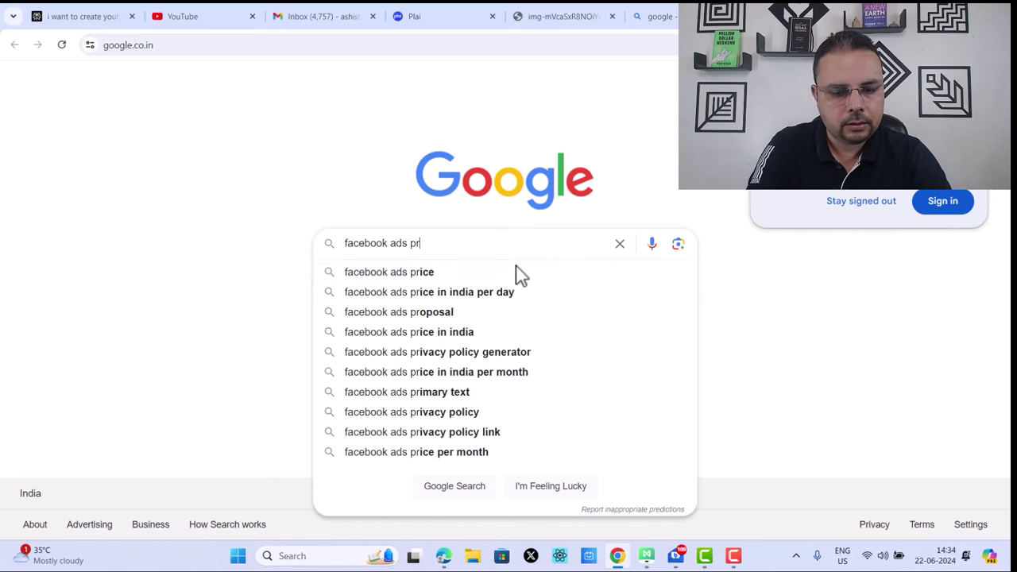
pyautogui.write('ivac')
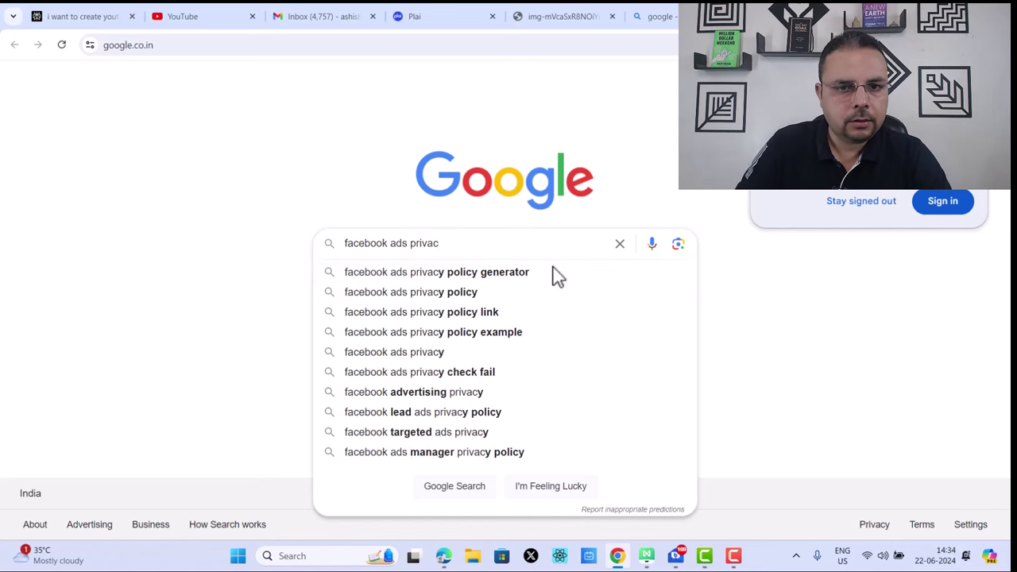
pyautogui.click(541, 274)
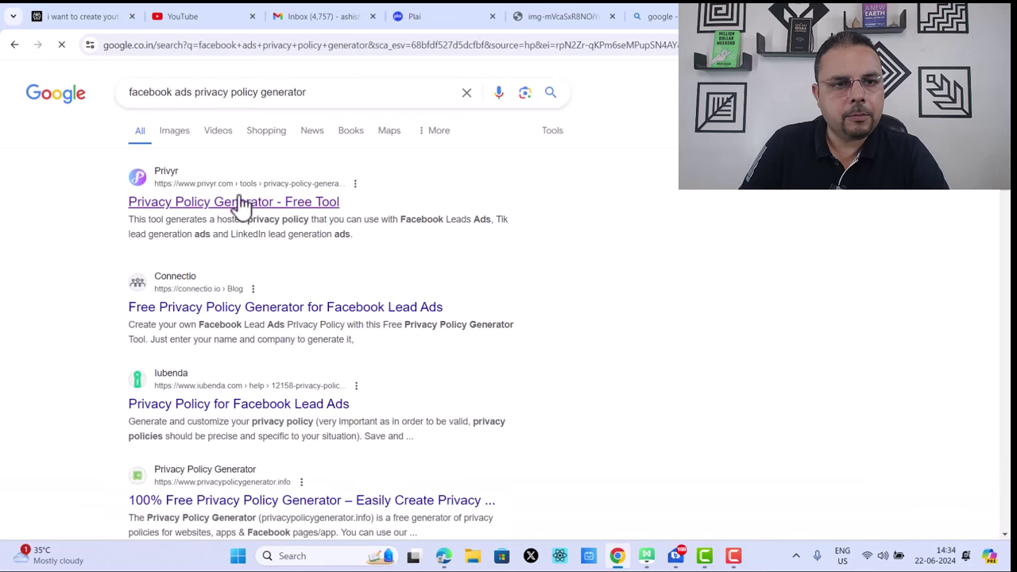
# Step: In Privyr's generator, enter the company name and email address and generate a policy link
pyautogui.click(252, 203)
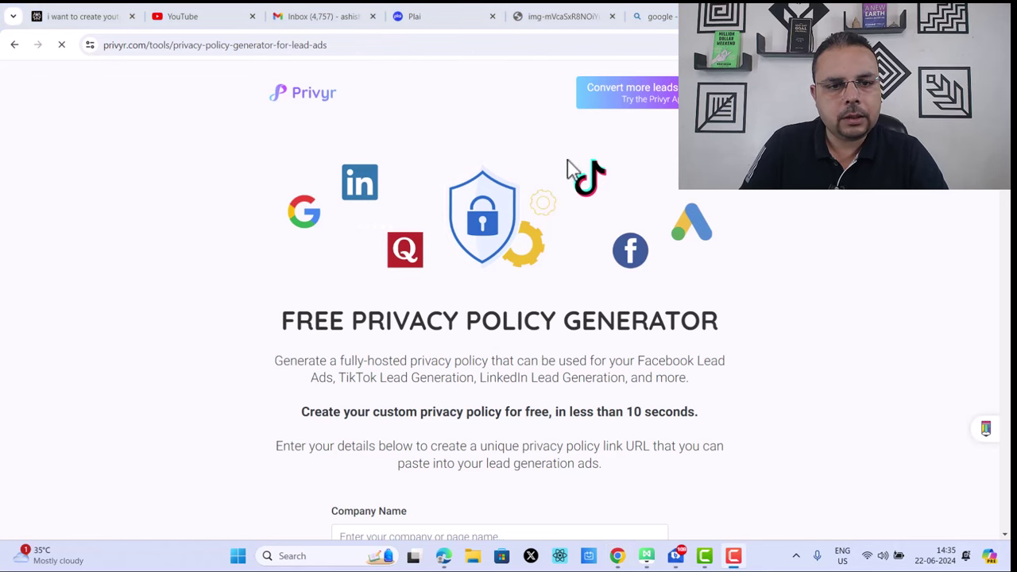
pyautogui.scroll(-4, 530, 247)
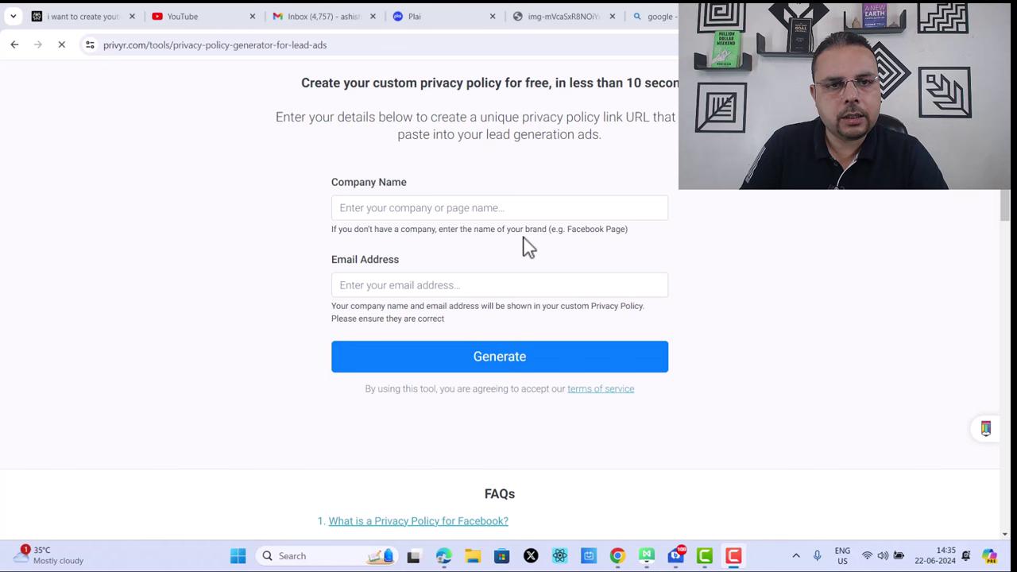
pyautogui.click(477, 208)
pyautogui.write('ashi')
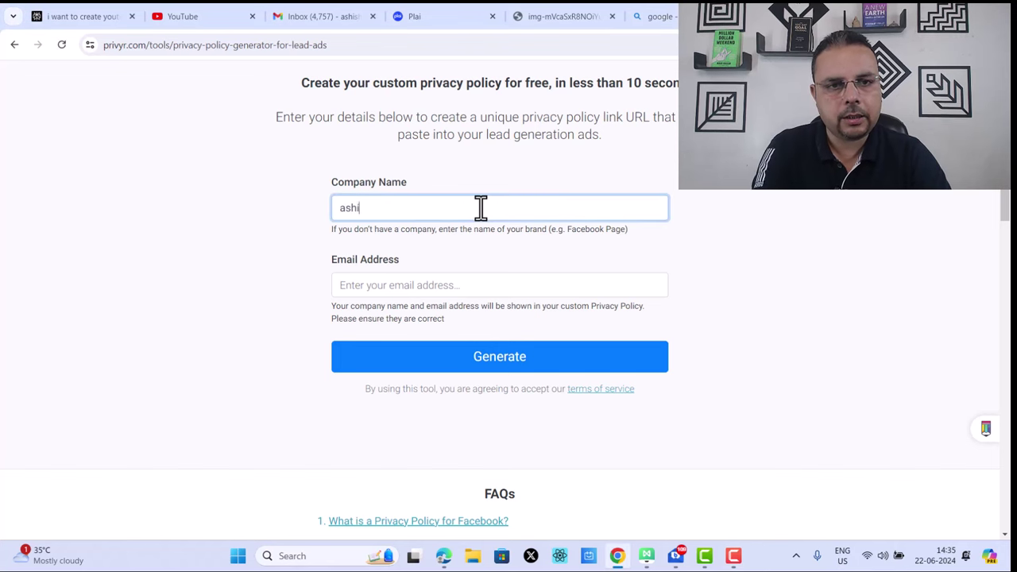
pyautogui.write('sh')
pyautogui.click(427, 285)
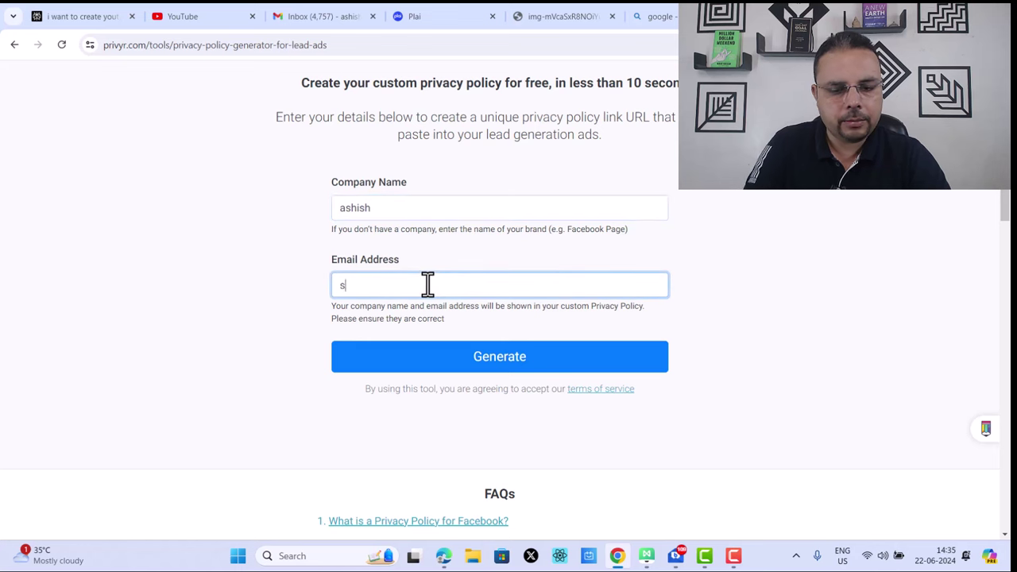
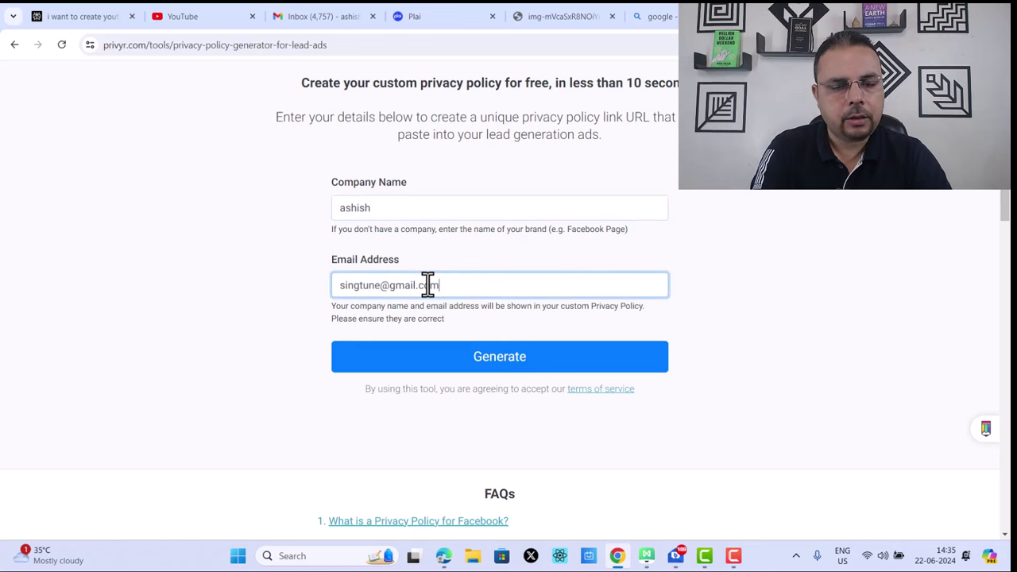
pyautogui.click(631, 354)
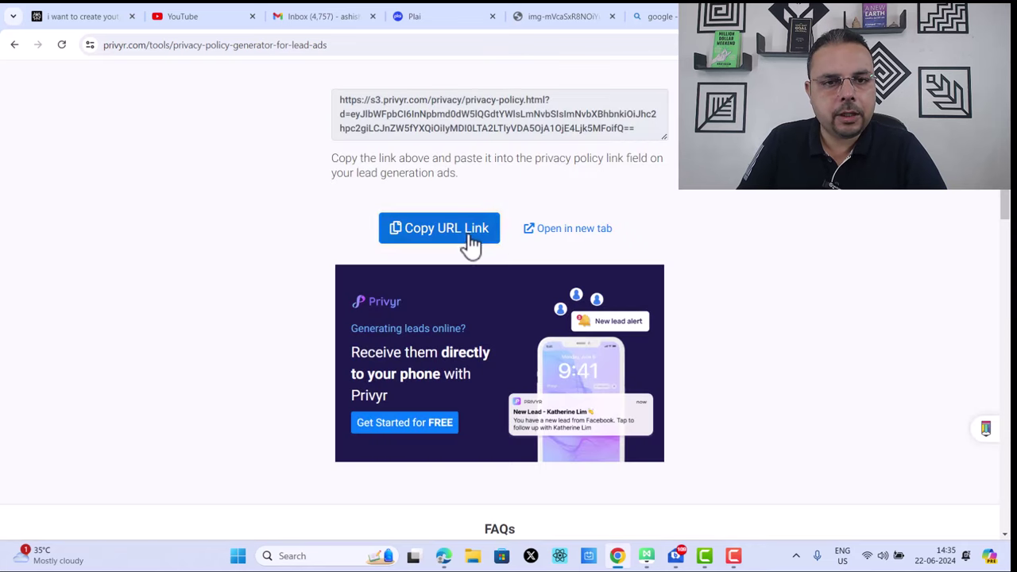
# Step: Copy the generated privacy policy URL and return to the Plai leads form
pyautogui.click(465, 237)
pyautogui.press('Return')
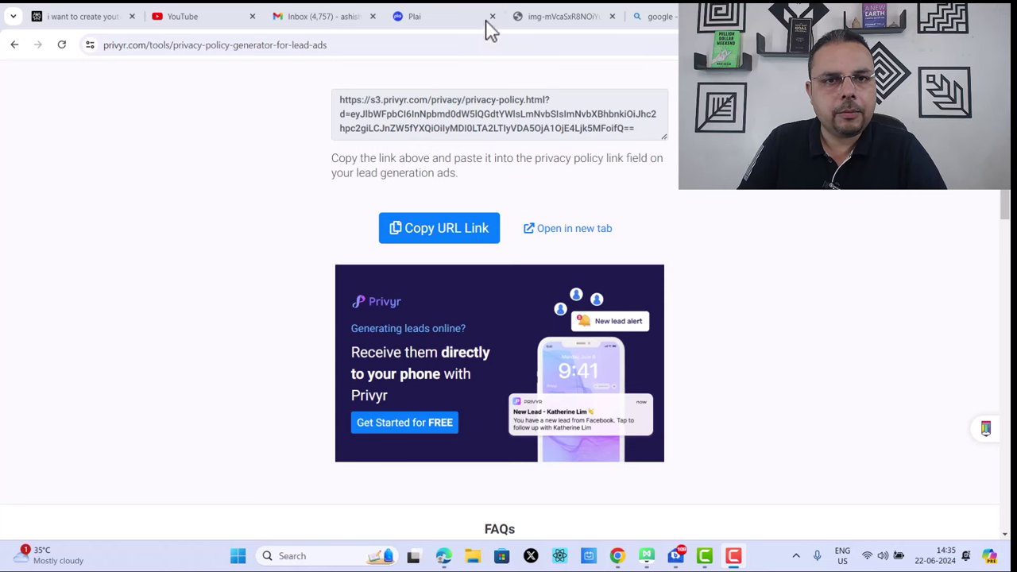
pyautogui.click(454, 18)
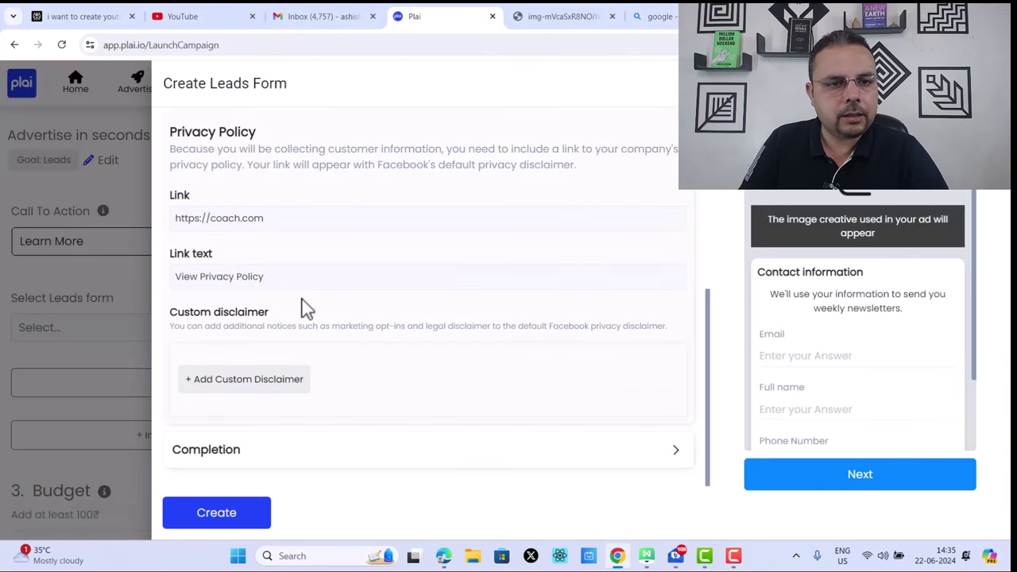
pyautogui.tripleClick(290, 218)
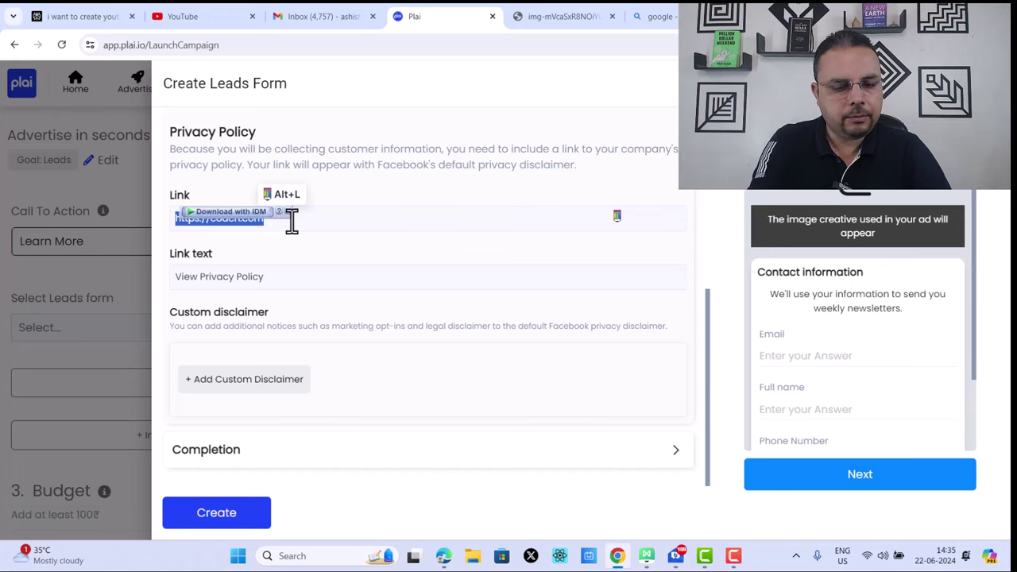
pyautogui.scroll(-1, 421, 418)
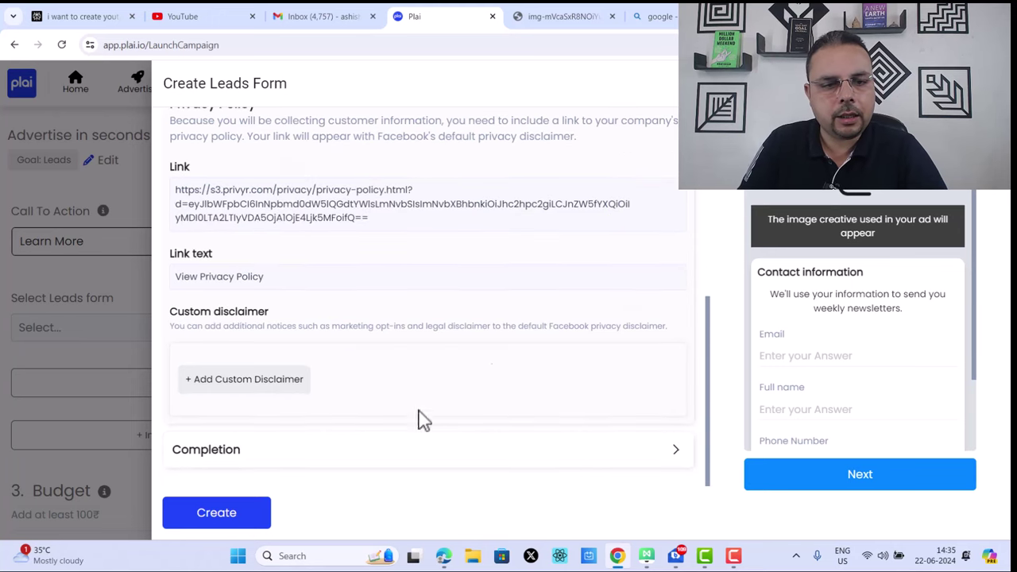
pyautogui.click(674, 451)
pyautogui.scroll(-3, 521, 366)
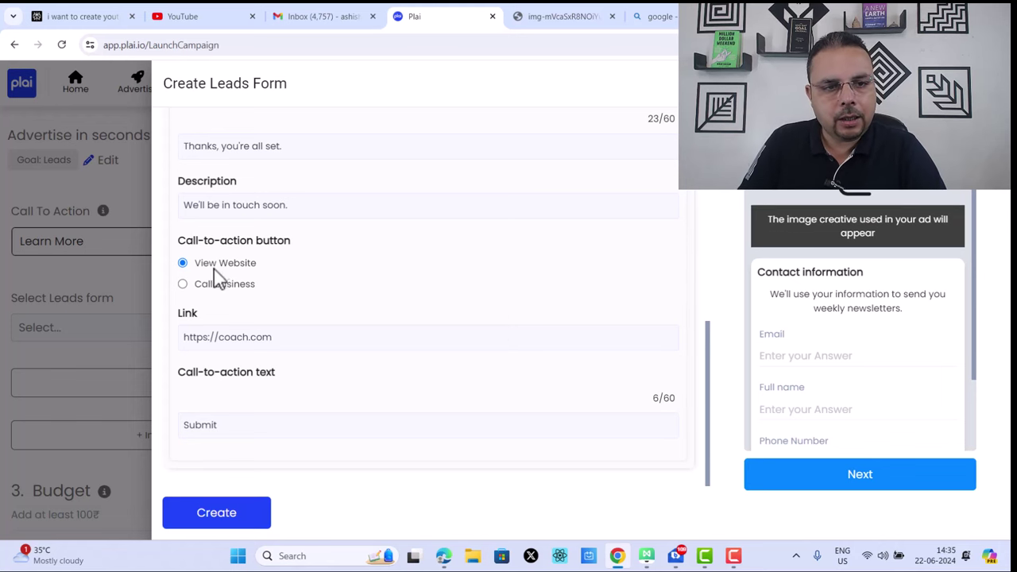
pyautogui.scroll(3, 245, 204)
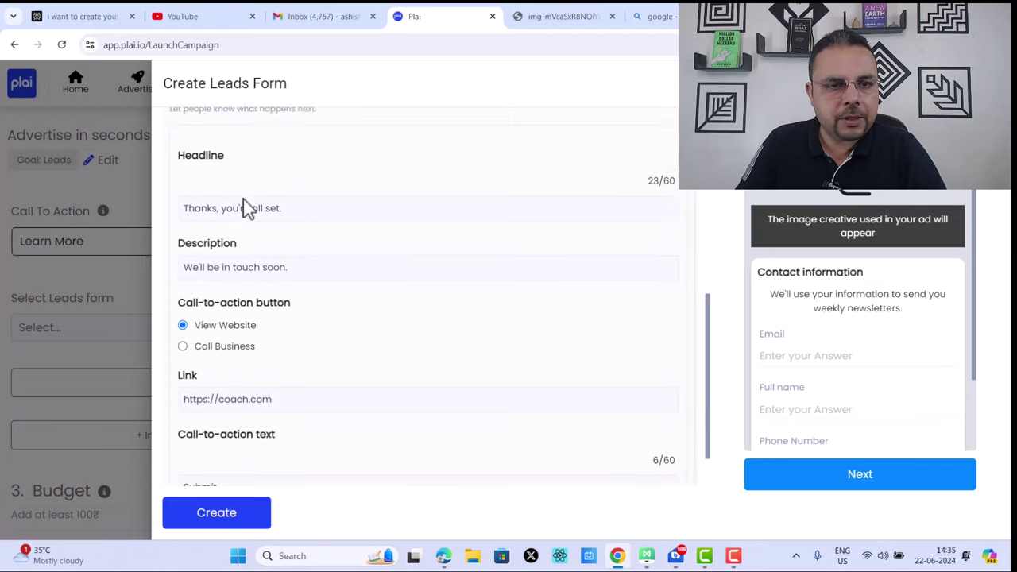
pyautogui.scroll(-3, 278, 318)
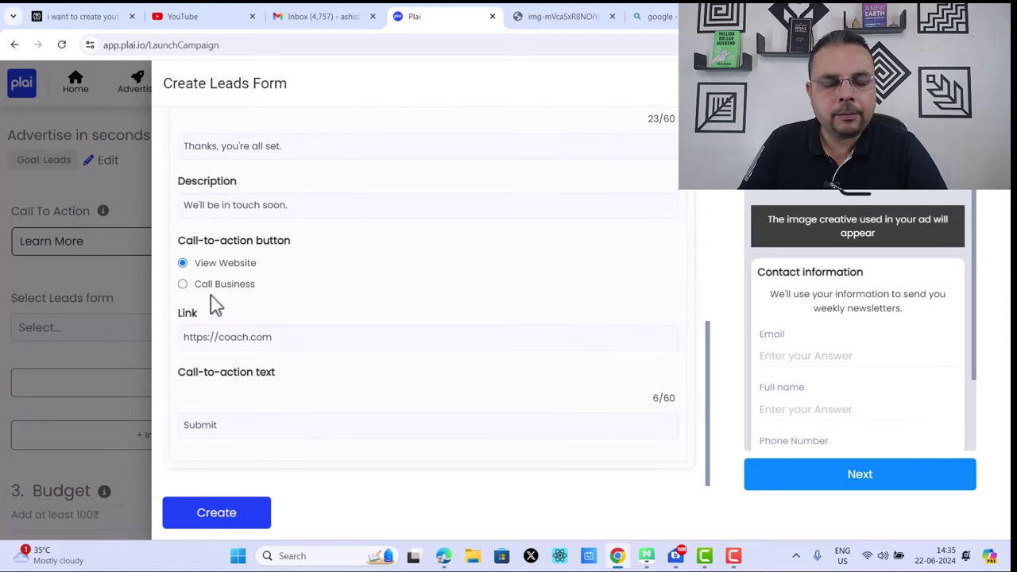
pyautogui.tripleClick(291, 339)
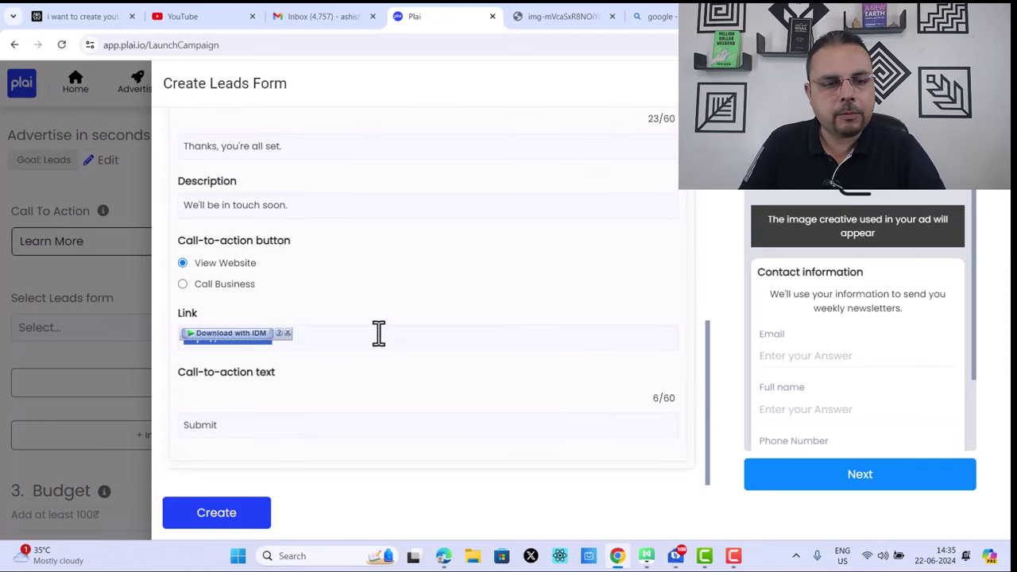
pyautogui.click(385, 333)
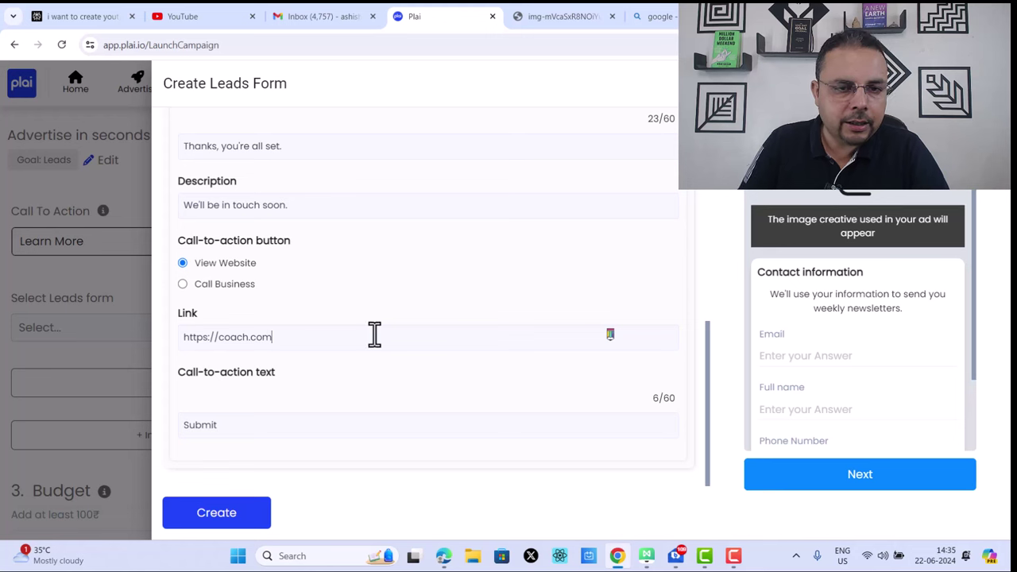
pyautogui.moveTo(374, 334); pyautogui.dragTo(156, 340)
pyautogui.write('link')
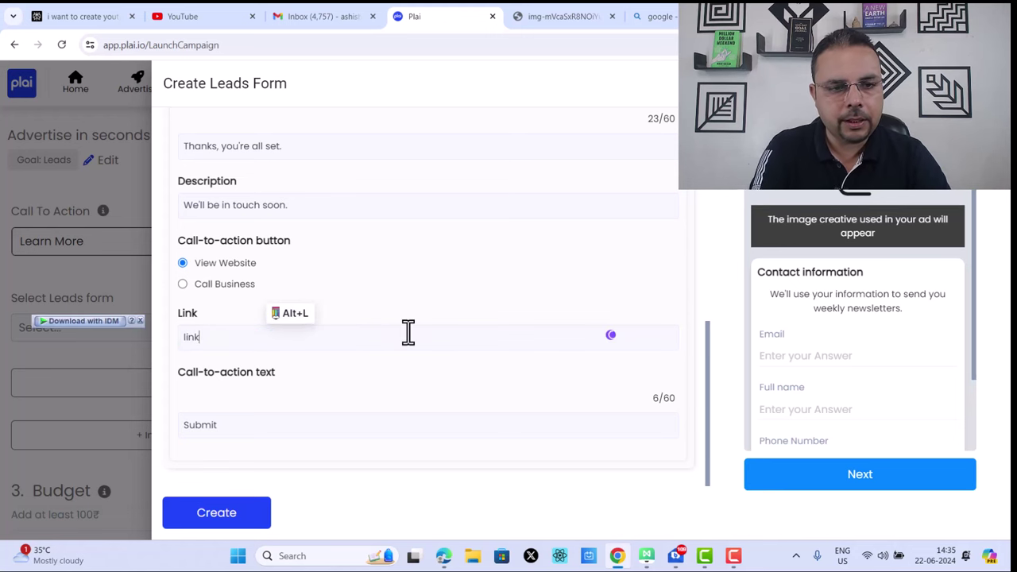
pyautogui.write('.drashishjune')
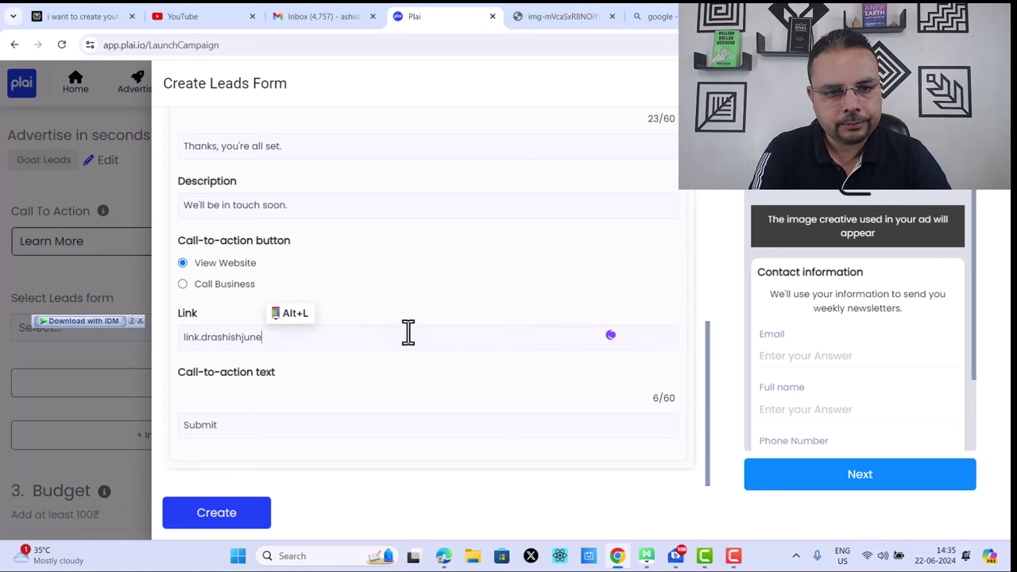
pyautogui.write('ja.com/')
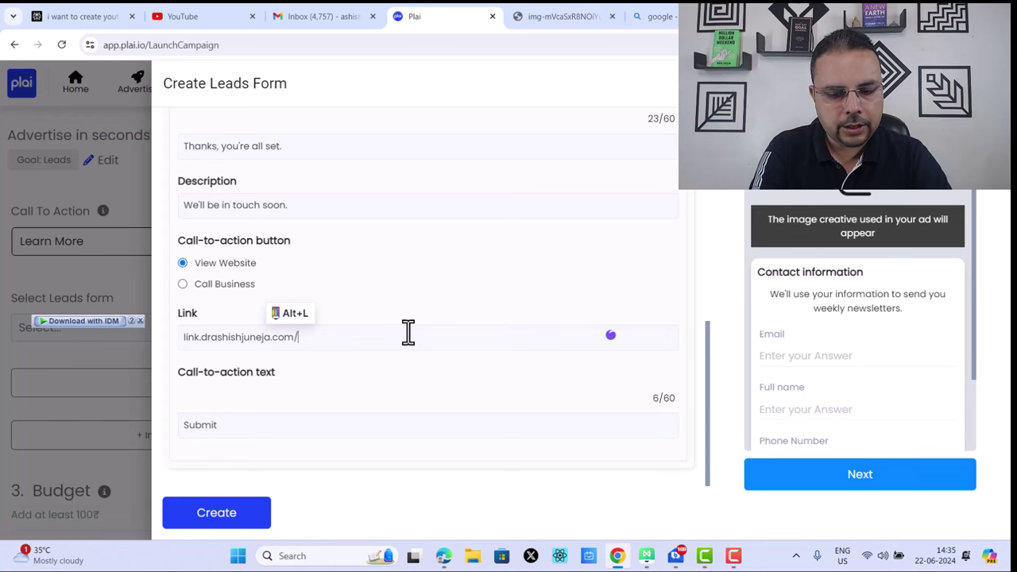
pyautogui.write('mmo')
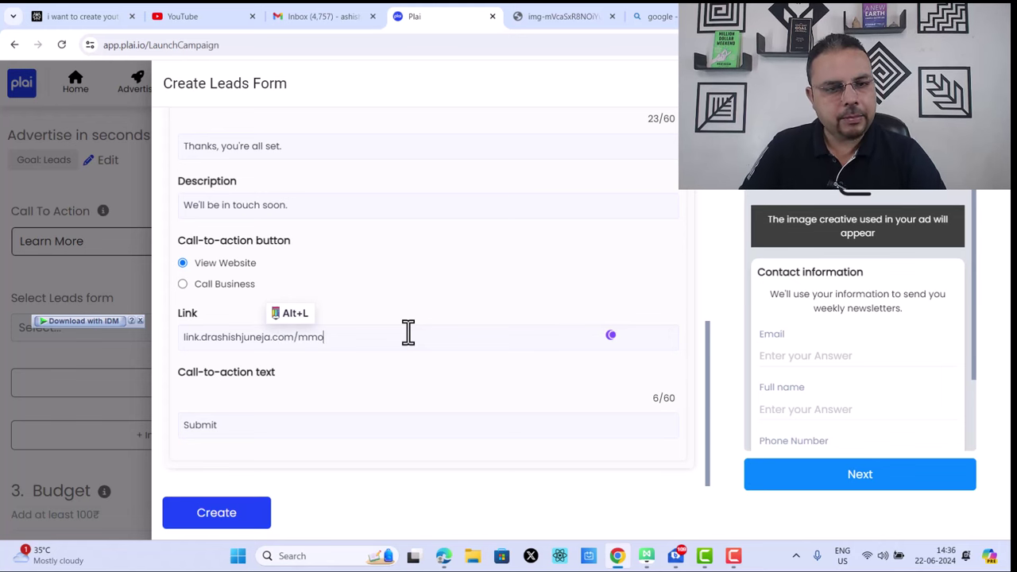
# Step: Copy the new completion link and load it in another browser tab to test it
pyautogui.tripleClick(407, 332)
pyautogui.hotkey('ctrl', 'c')
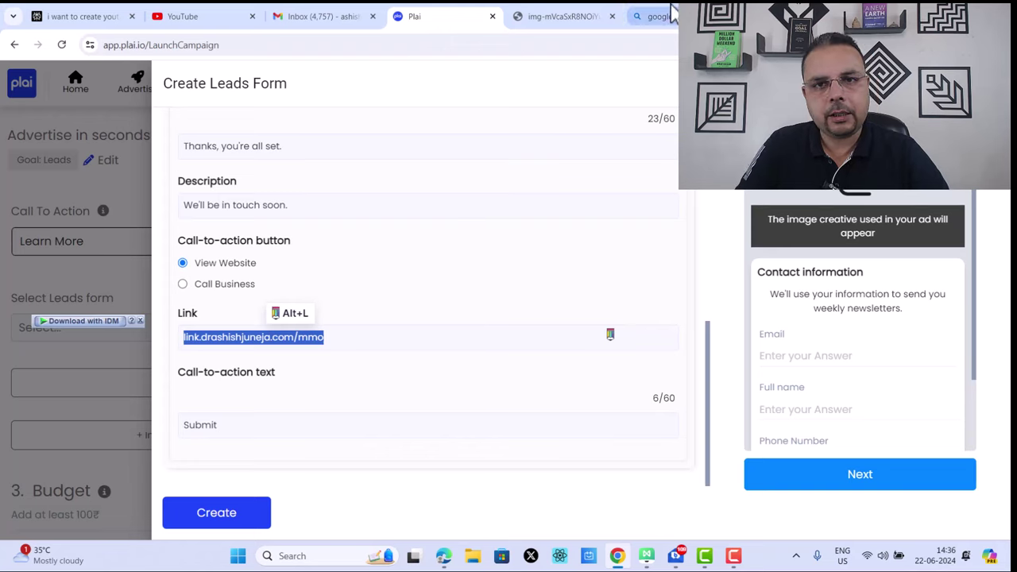
pyautogui.click(659, 16)
pyautogui.click(395, 45)
pyautogui.hotkey('ctrl', 'v')
pyautogui.press('Return')
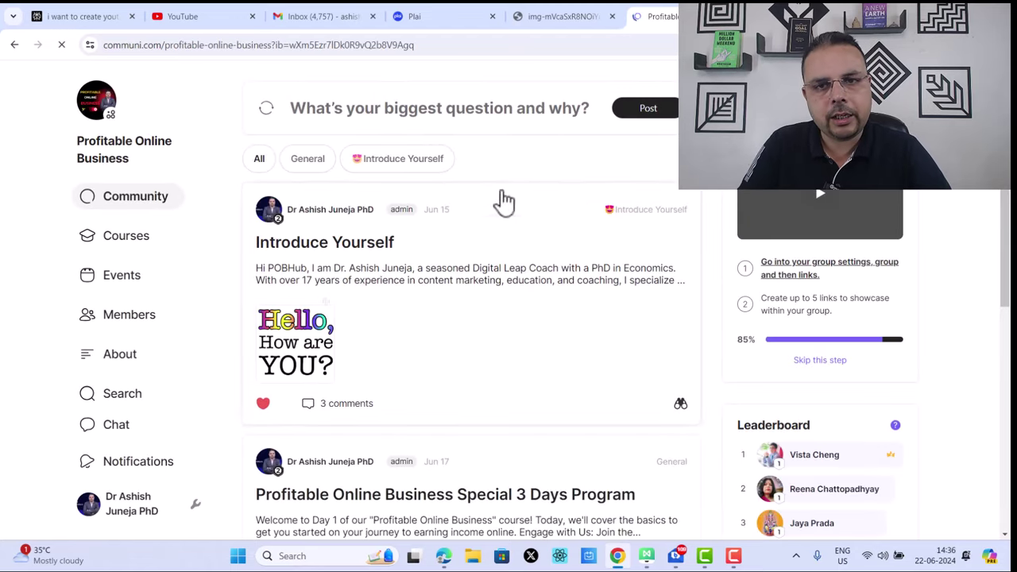
# Step: Scroll through the Communi posts and member leaderboard, then return to Plai's Create Leads Form
pyautogui.scroll(-3, 635, 238)
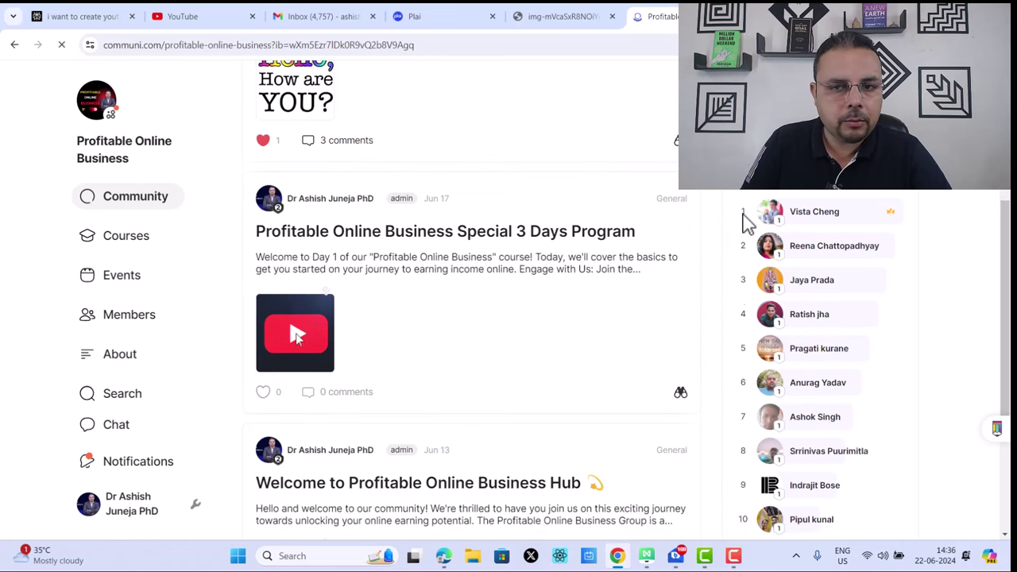
pyautogui.scroll(-2, 744, 223)
pyautogui.scroll(3, 744, 222)
pyautogui.scroll(1, 744, 222)
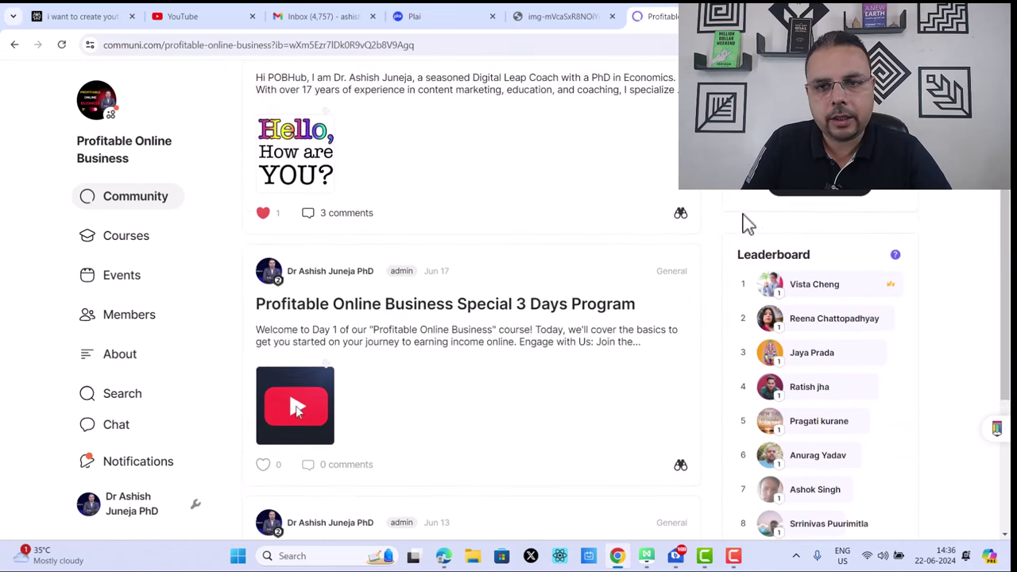
pyautogui.scroll(-3, 854, 363)
pyautogui.scroll(2, 897, 371)
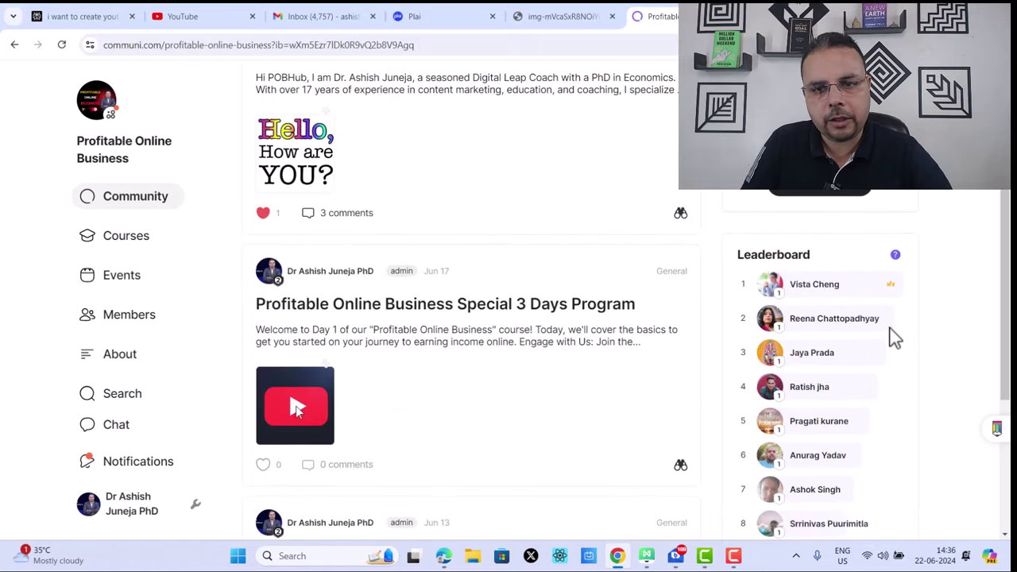
pyautogui.scroll(-3, 894, 334)
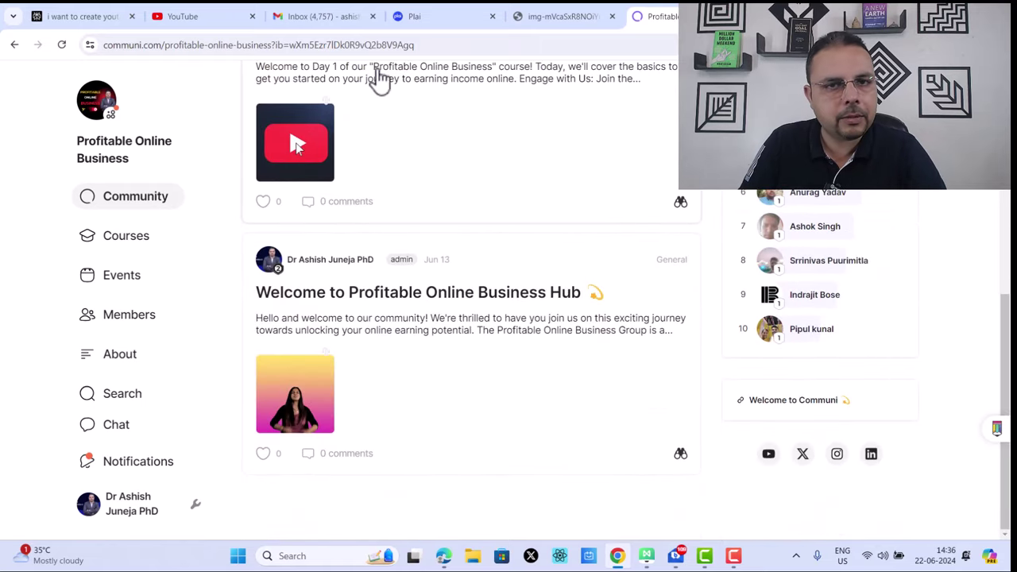
pyautogui.click(464, 12)
# Step: Replace the short link in the leads form's Link field with the text 'whata'
pyautogui.click(363, 338)
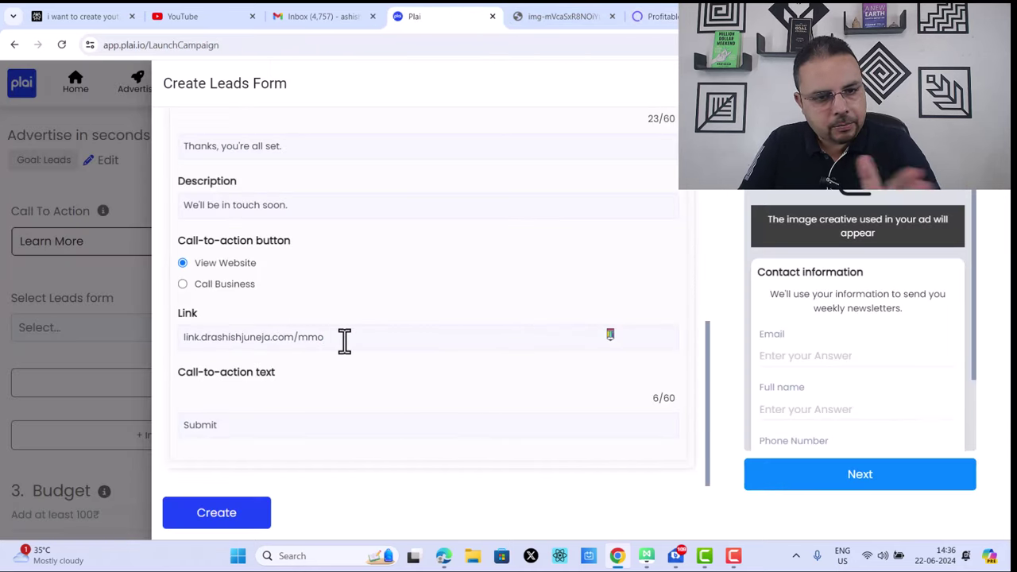
pyautogui.moveTo(345, 338); pyautogui.dragTo(108, 356)
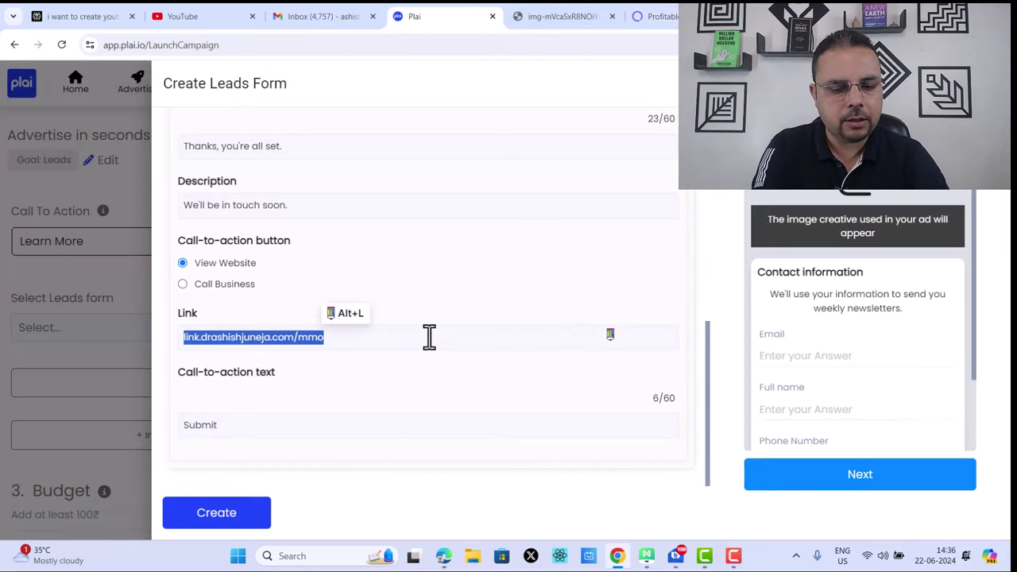
pyautogui.write('whatas')
pyautogui.press('BackSpace')
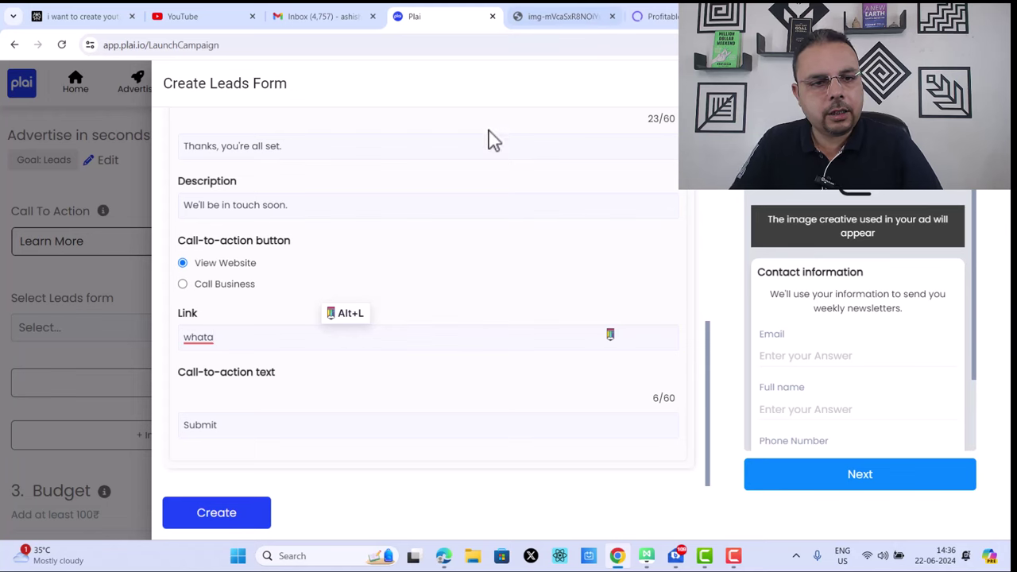
# Step: Open a Google search from the generated image tab's address bar
pyautogui.click(528, 16)
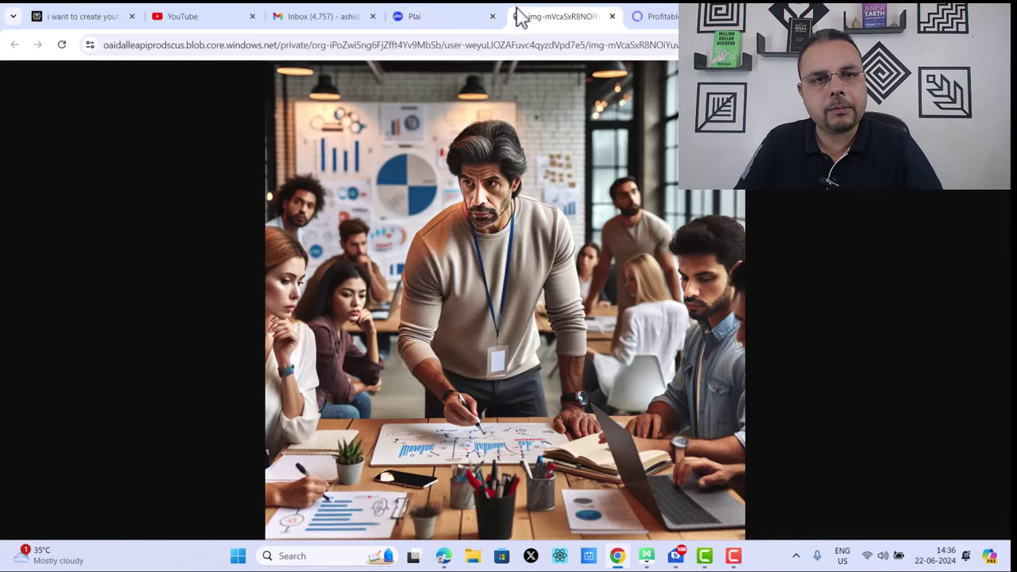
pyautogui.click(433, 18)
pyautogui.click(545, 16)
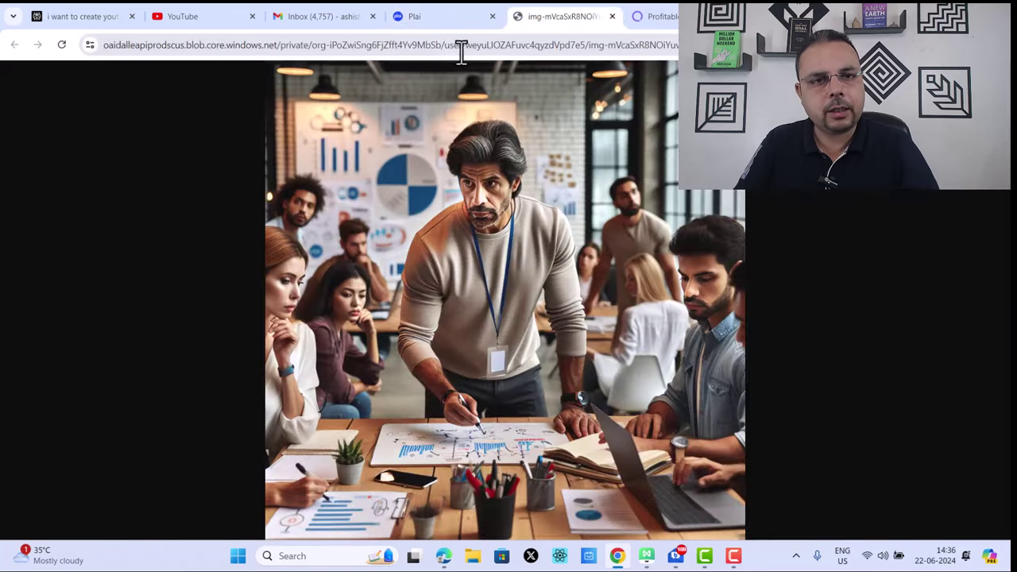
pyautogui.click(449, 47)
pyautogui.write('go')
pyautogui.press('Return')
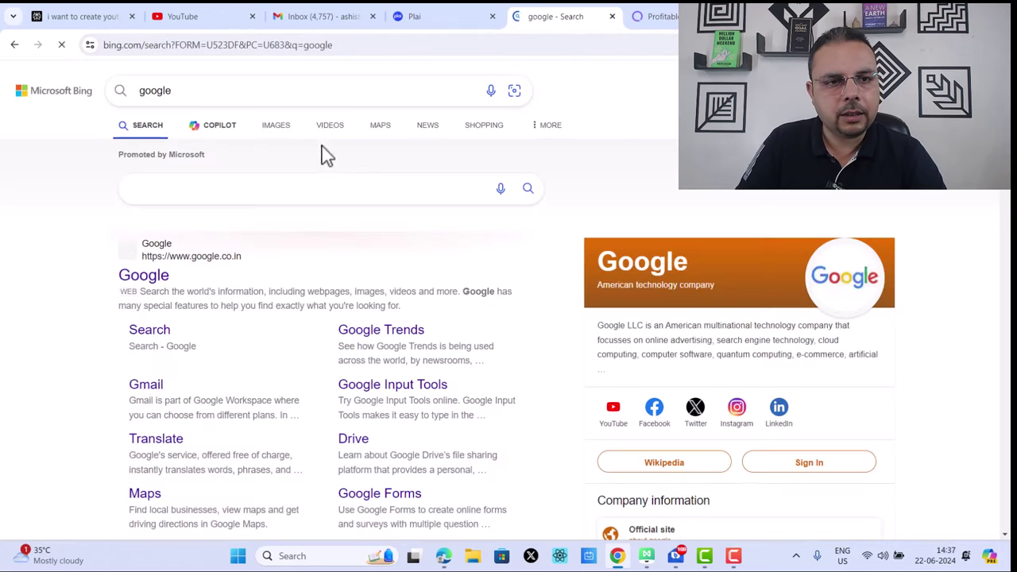
# Step: Search Google for 'whatsapp number link create' and scroll the results
pyautogui.click(294, 195)
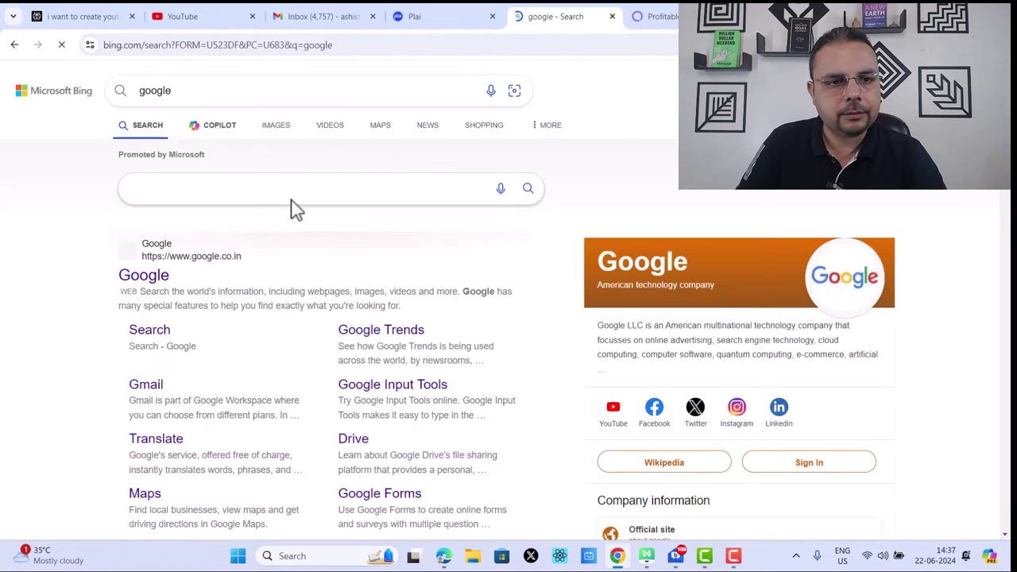
pyautogui.write('whatsppp numbe')
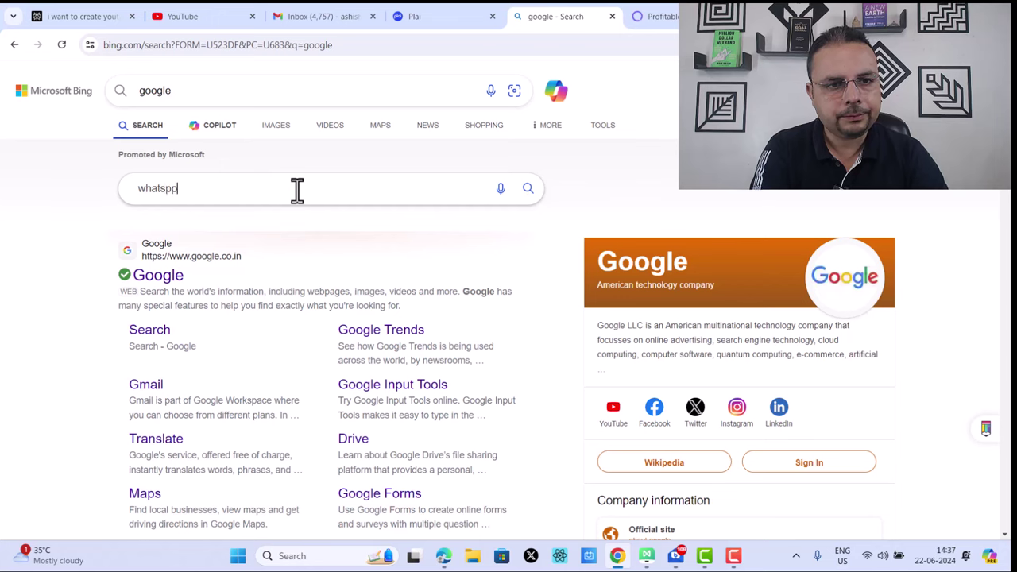
pyautogui.write('r link create')
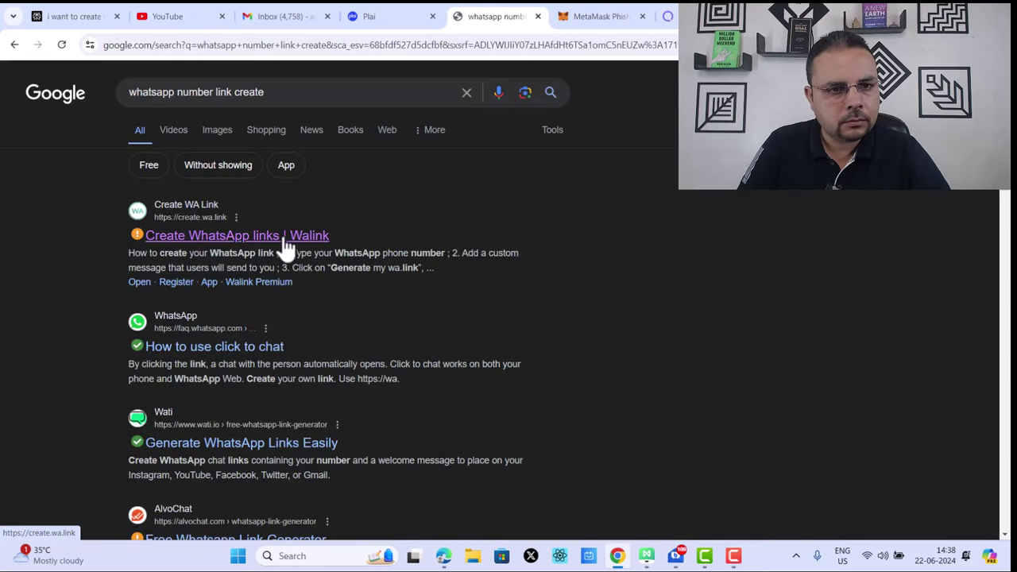
pyautogui.scroll(-1, 318, 254)
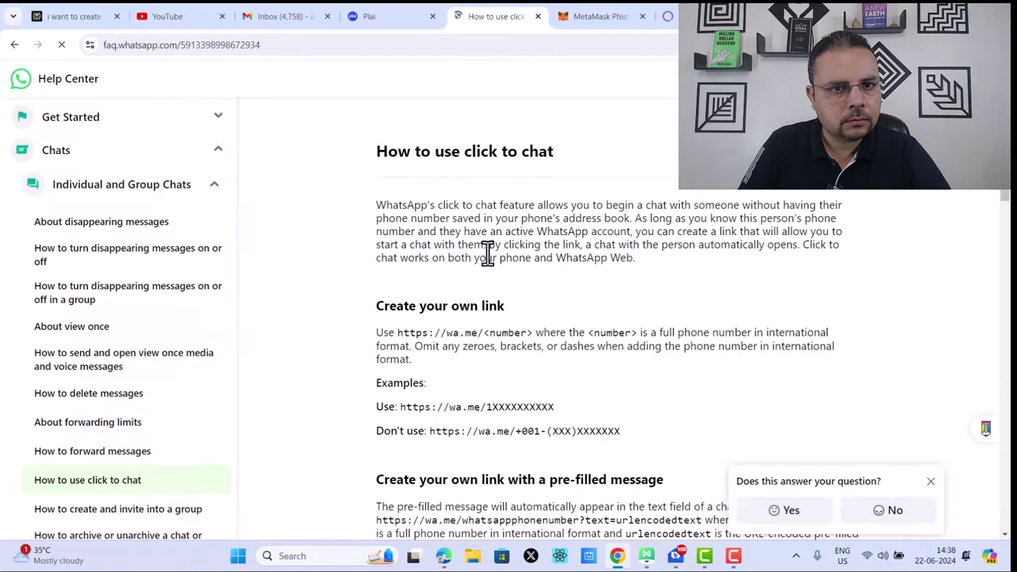
# Step: Copy the help page's wa.me/<number> pattern and fill in the phone number in the address bar
pyautogui.scroll(-3, 636, 270)
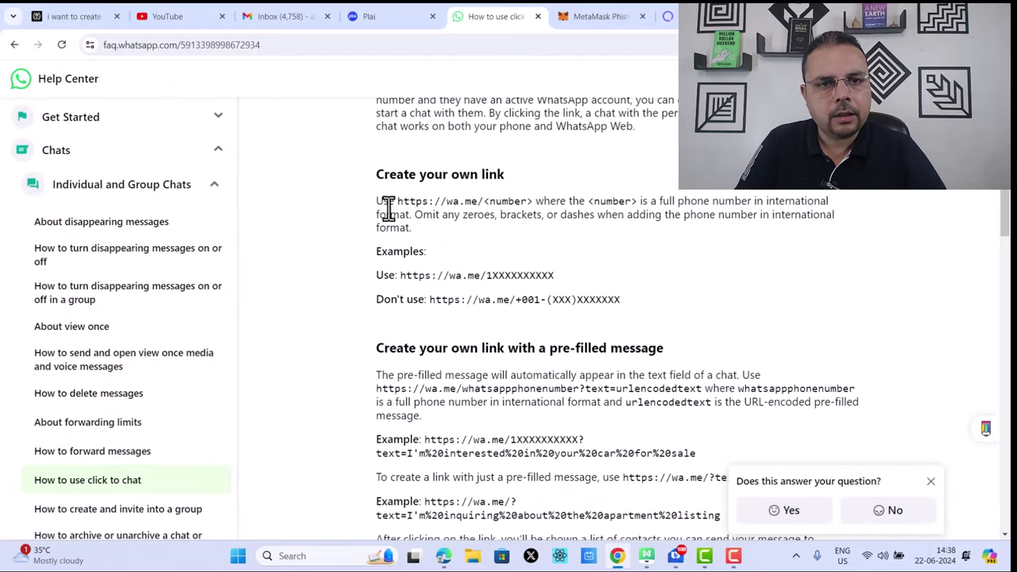
pyautogui.moveTo(377, 204); pyautogui.dragTo(536, 201)
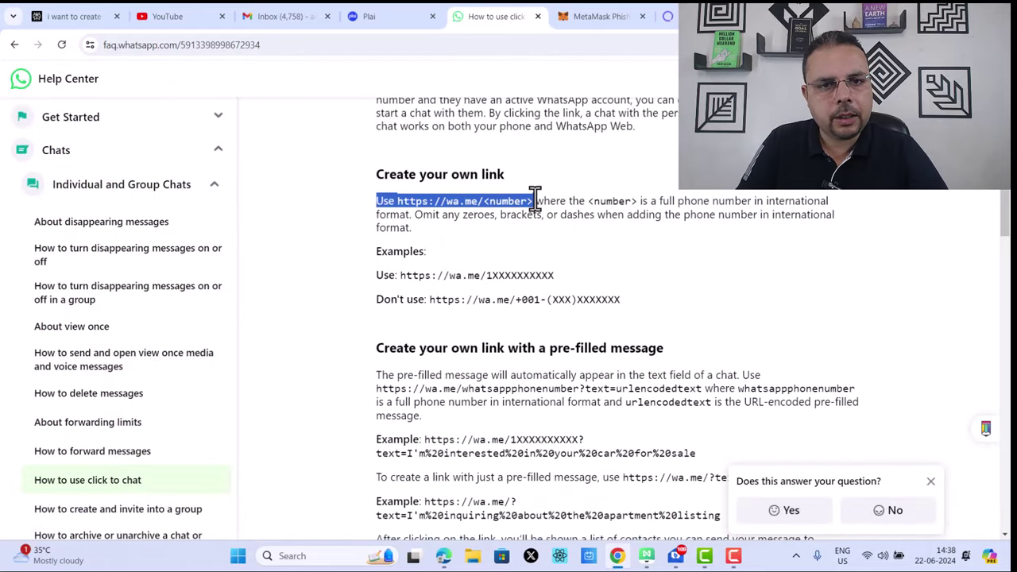
pyautogui.rightClick(515, 209)
pyautogui.click(534, 216)
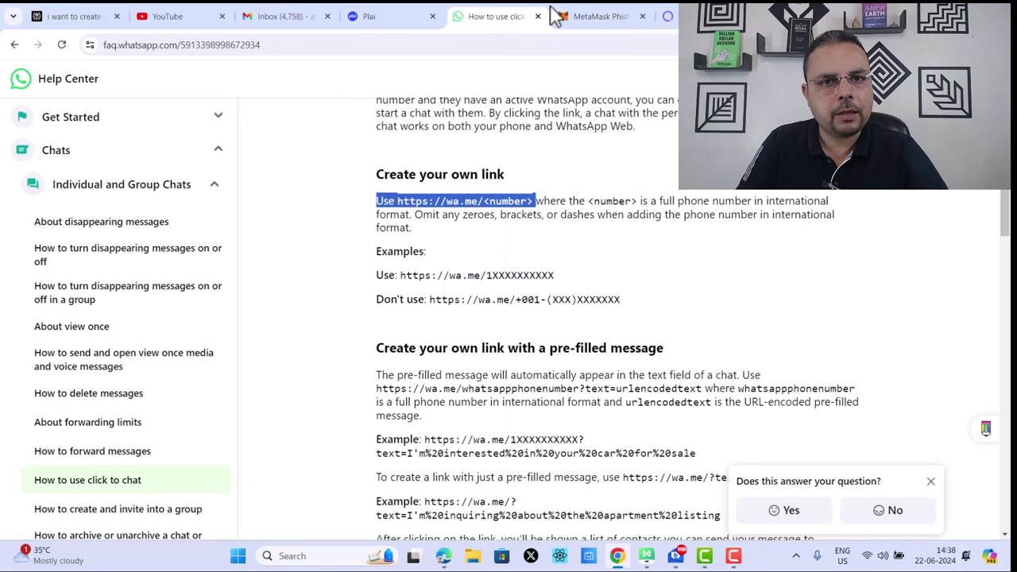
pyautogui.click(377, 44)
pyautogui.hotkey('ctrl', 'v')
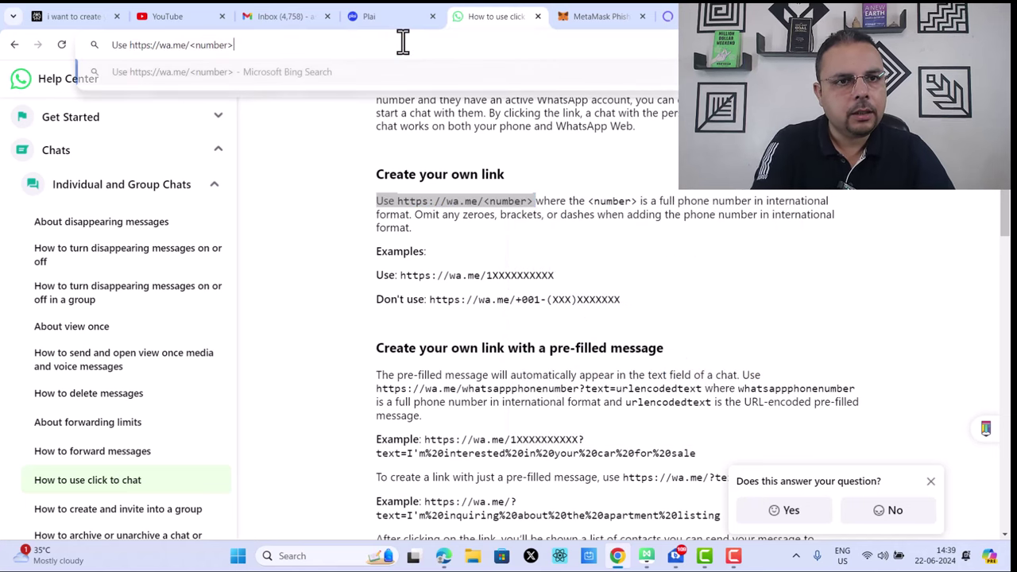
pyautogui.press('BackSpace')
pyautogui.press('BackSpace')
pyautogui.press('BackSpace')
pyautogui.press('BackSpace')
pyautogui.press('BackSpace')
pyautogui.press('BackSpace')
pyautogui.press('BackSpace')
pyautogui.press('BackSpace')
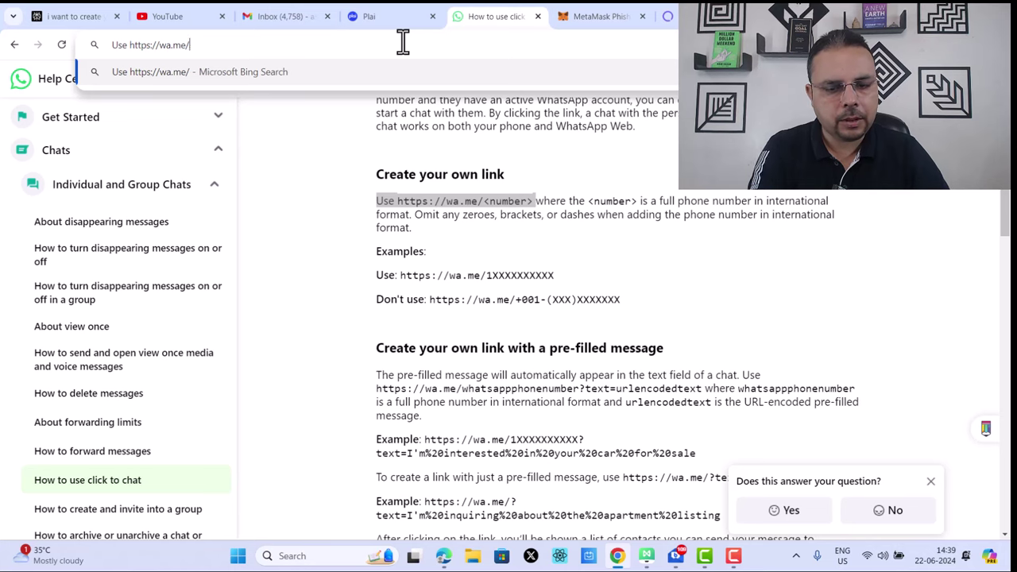
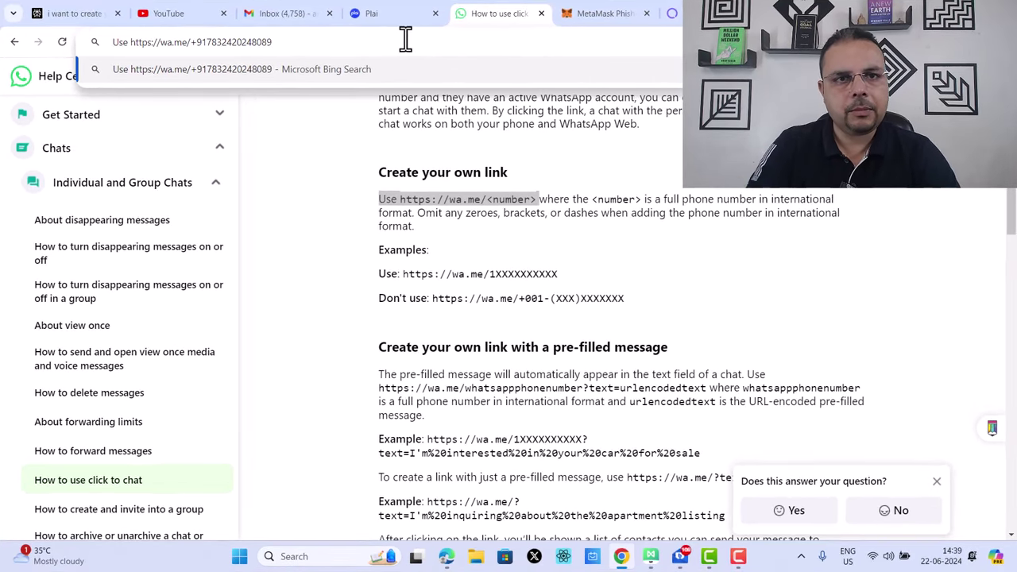
# Step: Copy the composed wa.me click-to-chat link and return to Plai's leads form
pyautogui.click(397, 11)
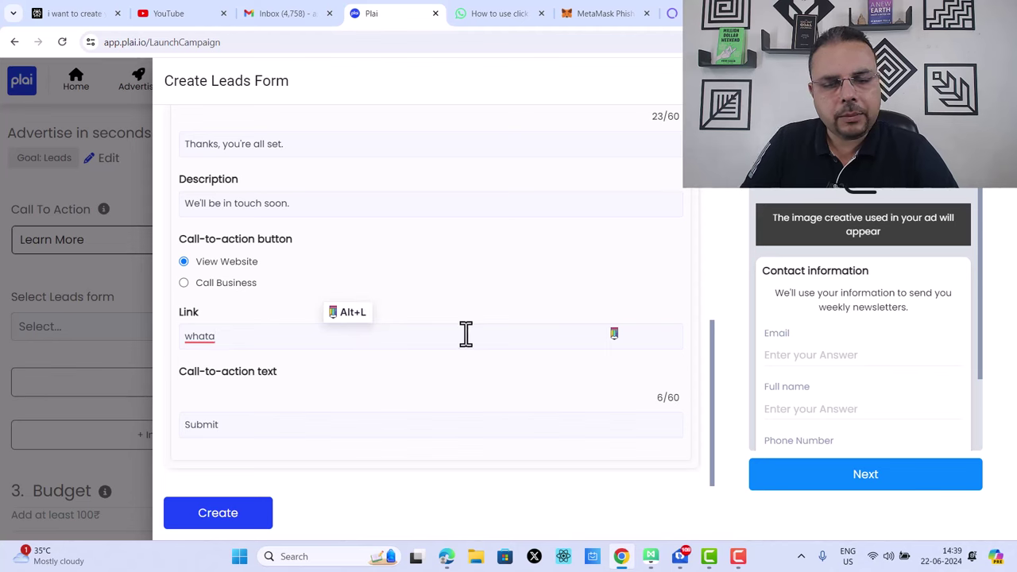
pyautogui.click(500, 11)
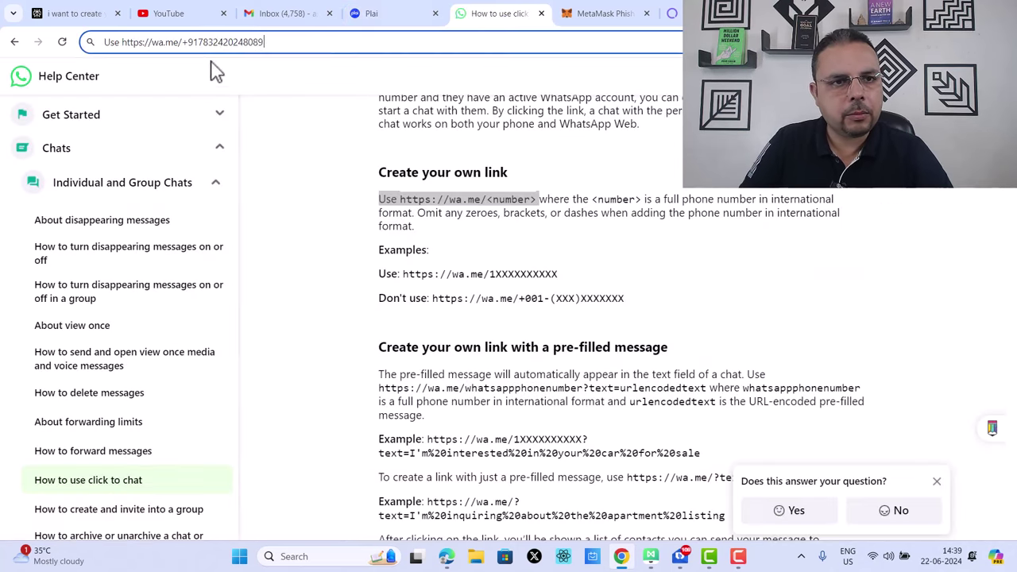
pyautogui.click(221, 44)
pyautogui.rightClick(213, 44)
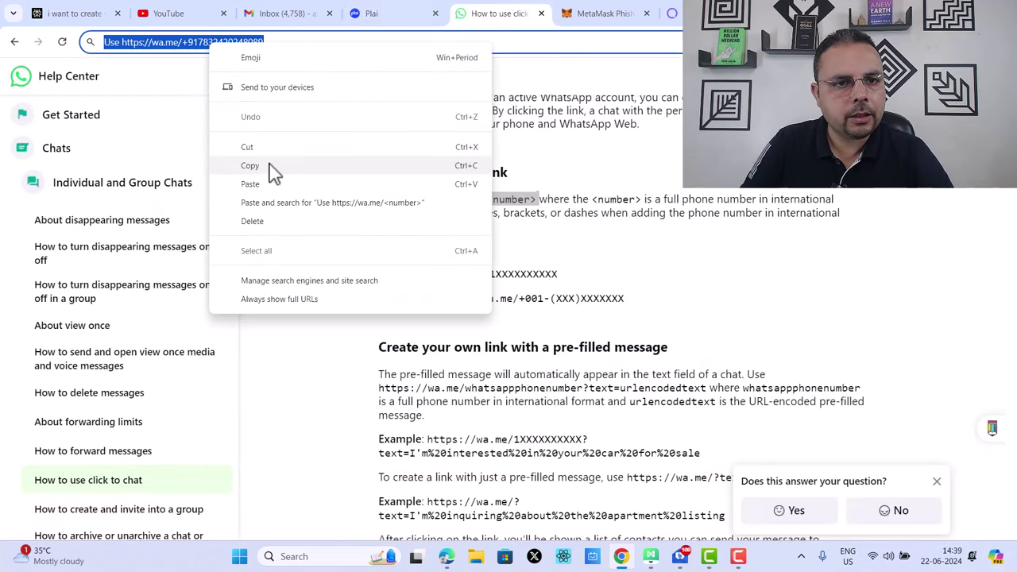
pyautogui.click(270, 165)
pyautogui.click(419, 11)
# Step: Replace the Link field's leftover text with the pasted WhatsApp click-to-chat link
pyautogui.moveTo(220, 336); pyautogui.dragTo(130, 336)
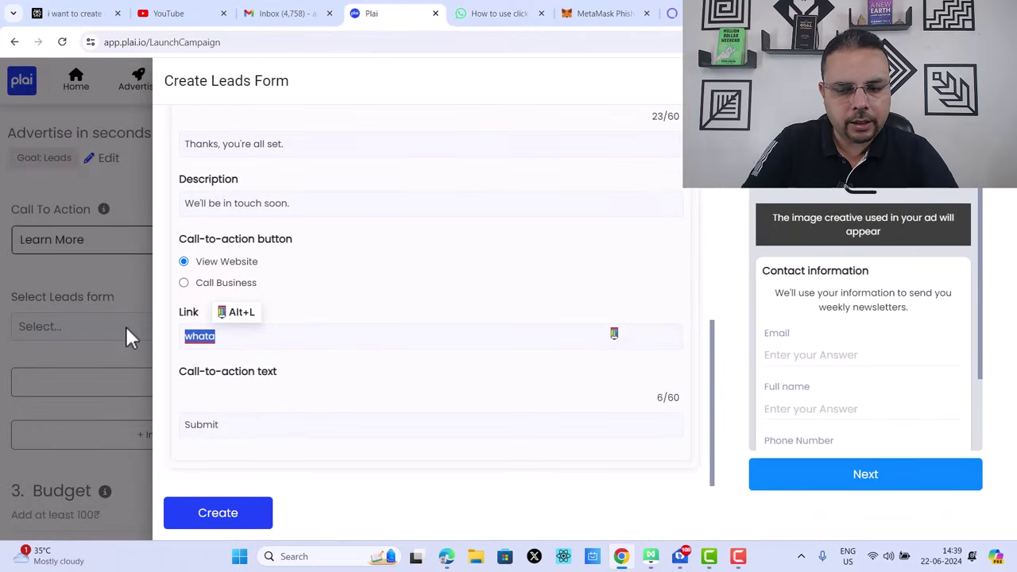
pyautogui.press('BackSpace')
pyautogui.hotkey('ctrl', 'v')
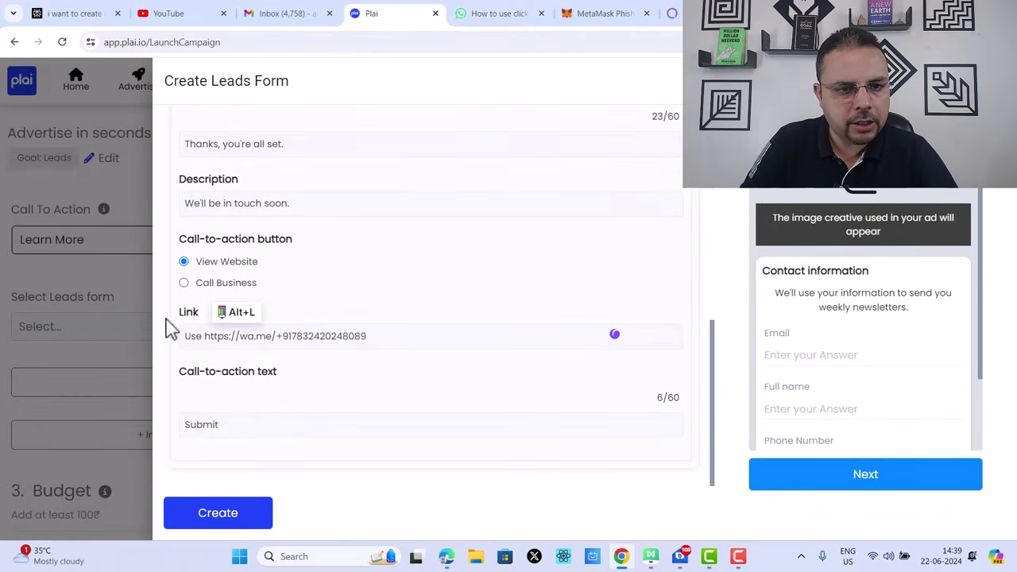
pyautogui.click(203, 336)
pyautogui.press('BackSpace')
pyautogui.press('BackSpace')
pyautogui.press('BackSpace')
pyautogui.press('BackSpace')
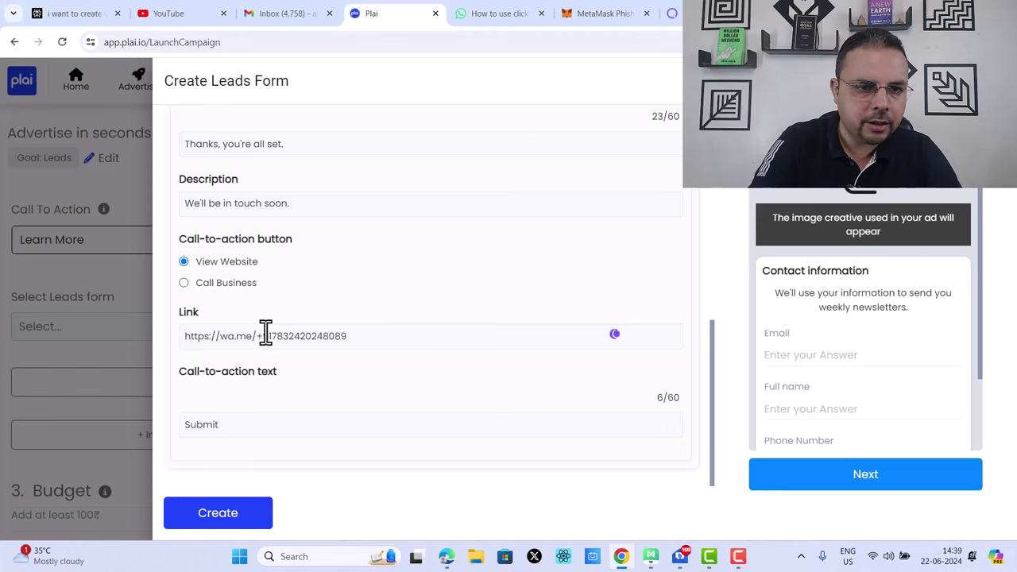
pyautogui.scroll(3, 464, 219)
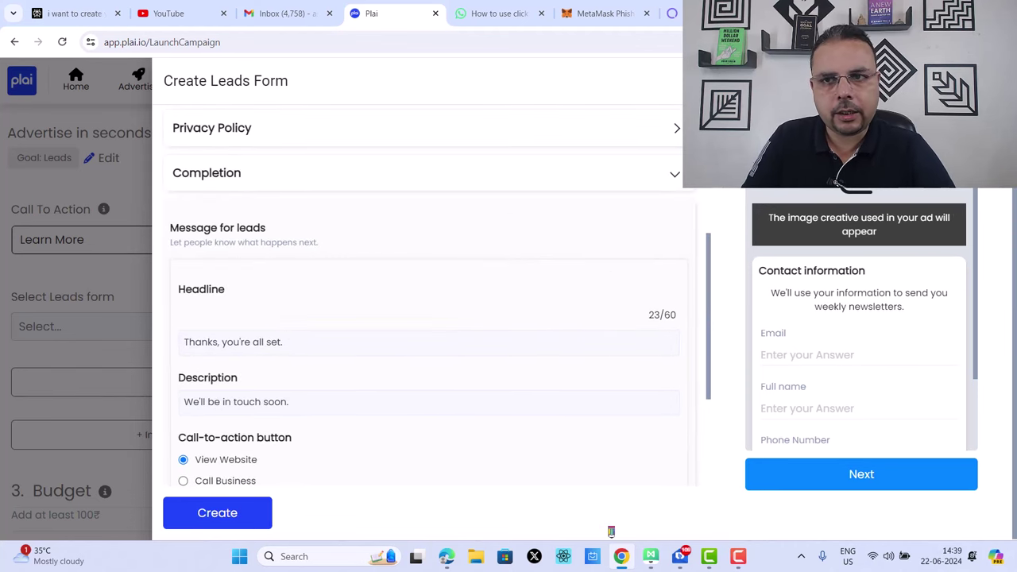
# Step: Close the form editor, select the '18 June leads - more volume-copy' lead form, and try Create
pyautogui.press('Escape')
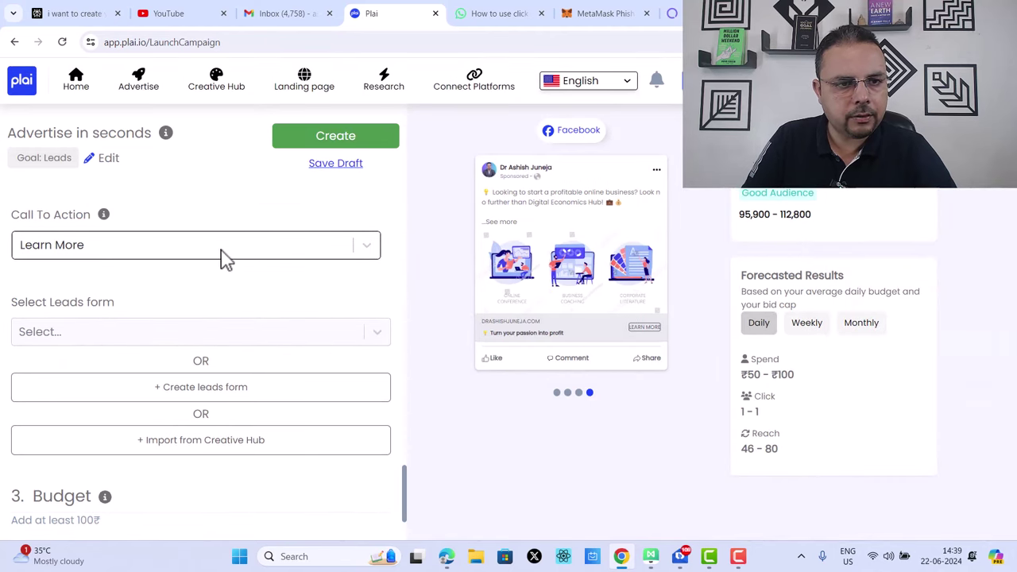
pyautogui.click(279, 334)
pyautogui.click(191, 370)
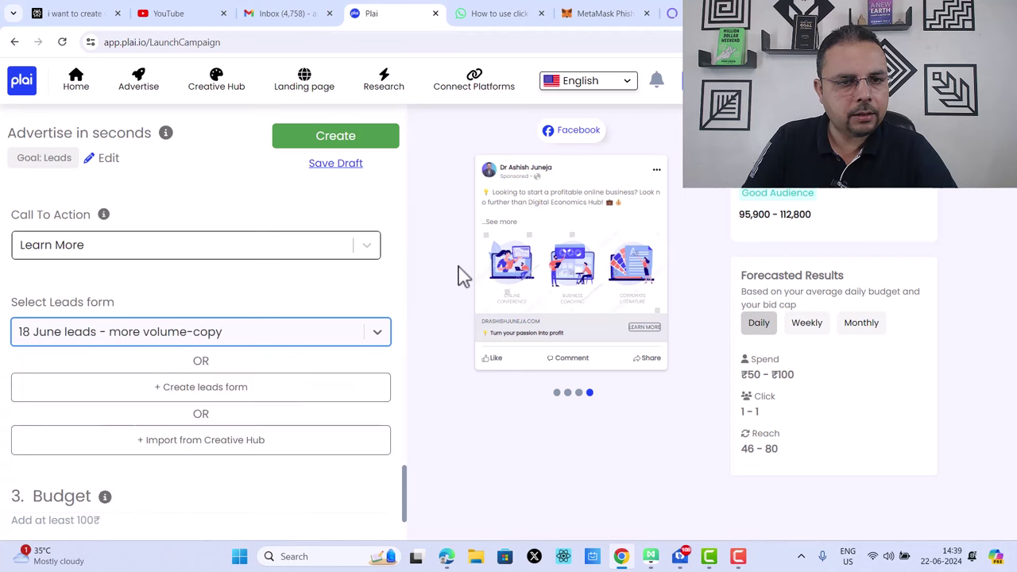
pyautogui.scroll(3, 409, 248)
pyautogui.scroll(5, 409, 248)
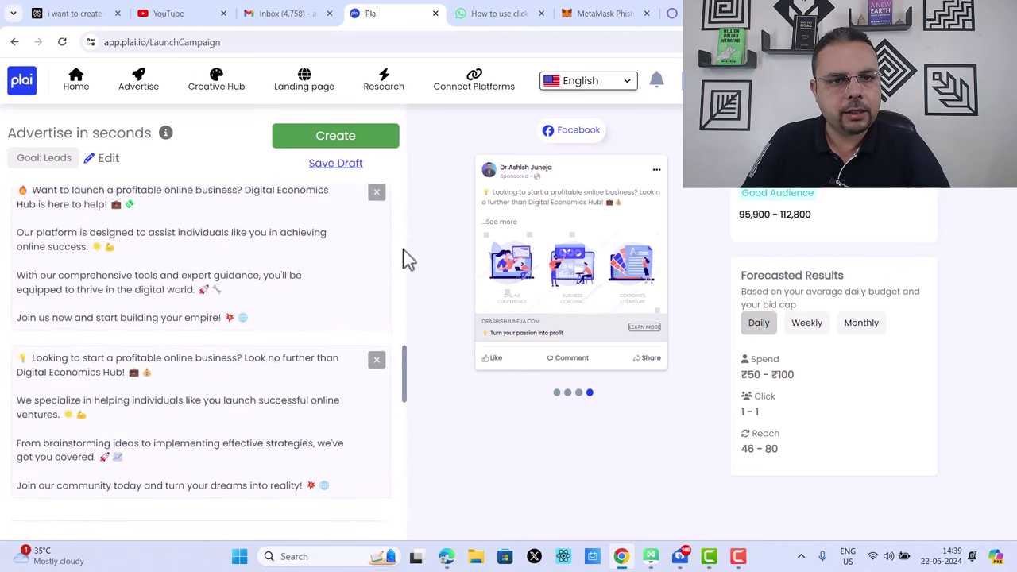
pyautogui.click(369, 141)
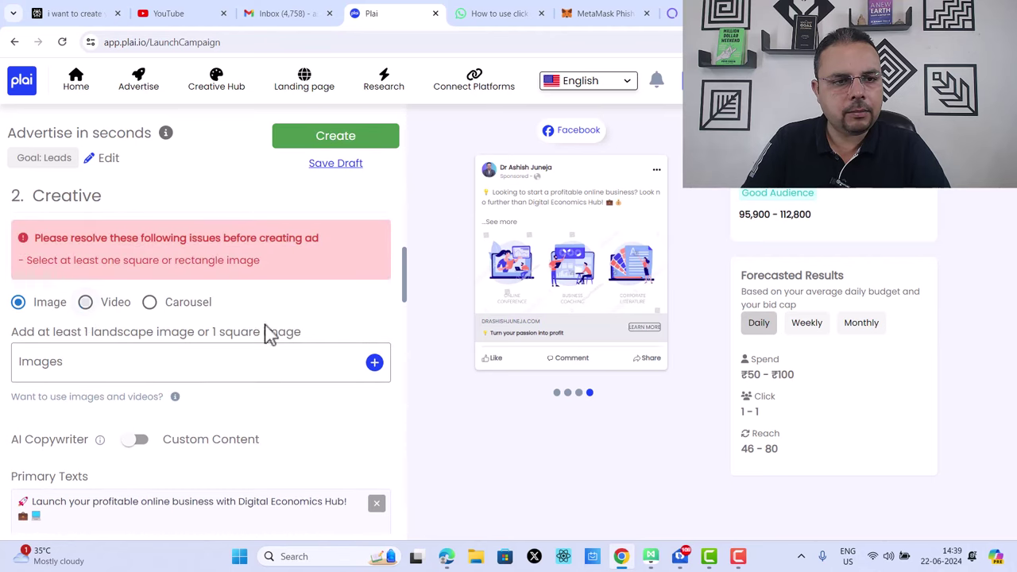
# Step: Switch the ad creative type to Video
pyautogui.click(85, 302)
pyautogui.click(370, 145)
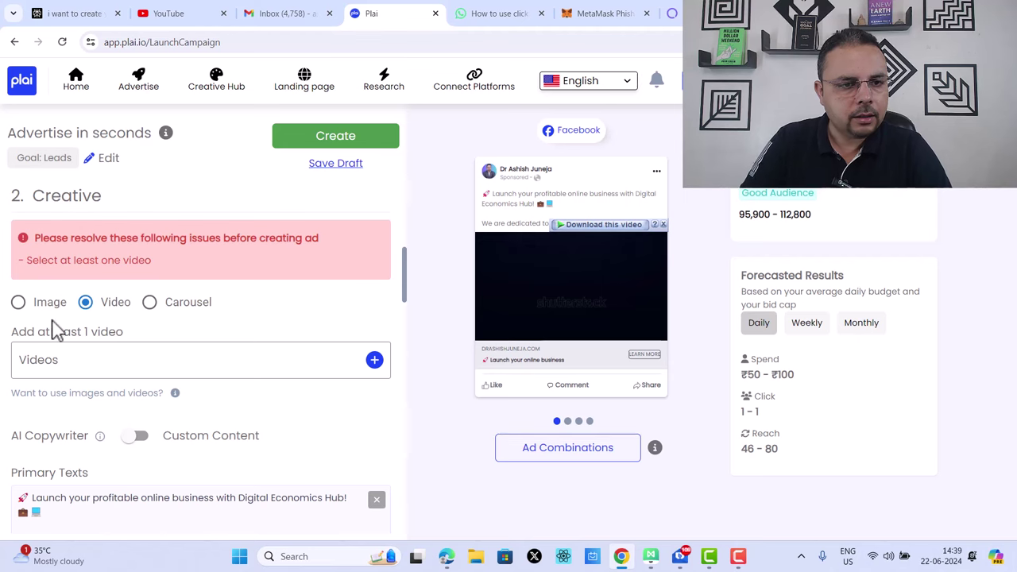
pyautogui.click(19, 304)
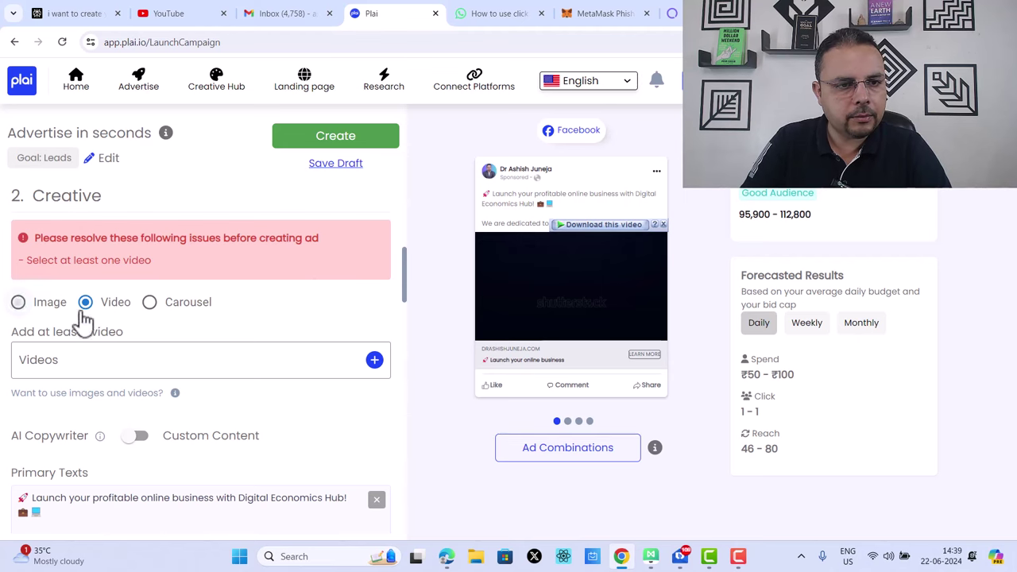
pyautogui.click(85, 302)
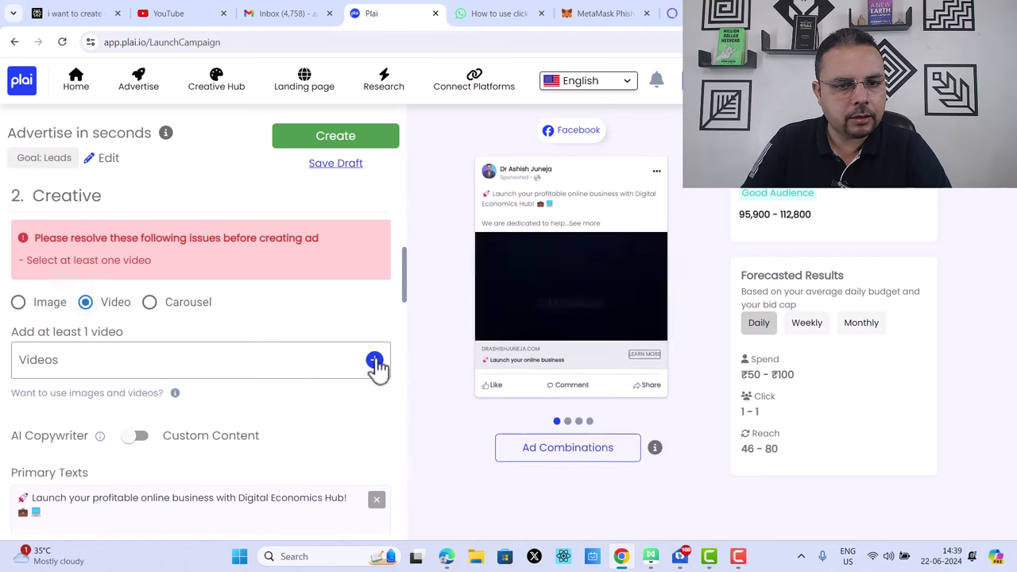
# Step: Add four suggested videos, including dark, man at laptop and city buildings, then create the ad
pyautogui.click(374, 362)
pyautogui.click(403, 217)
pyautogui.click(525, 210)
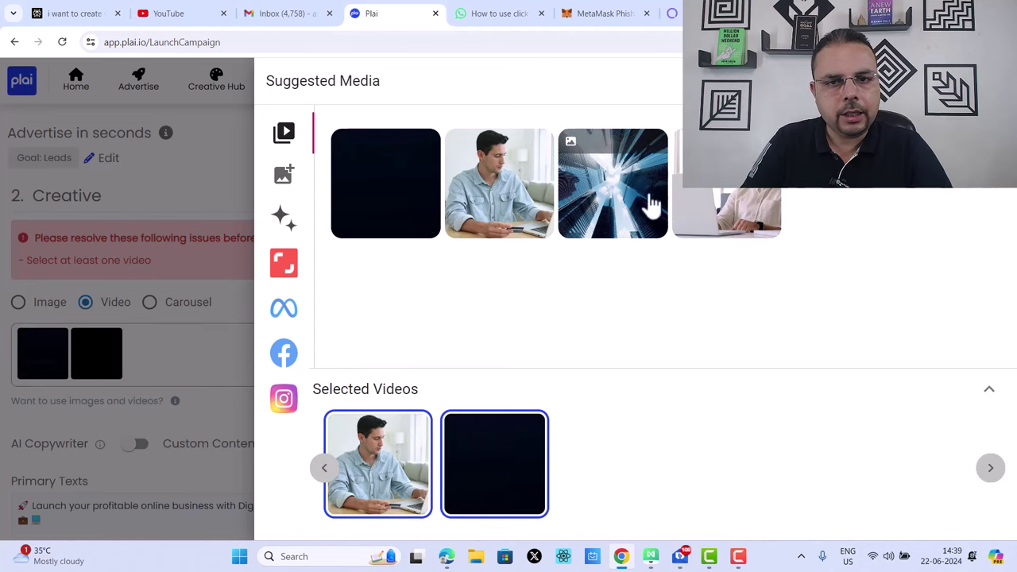
pyautogui.click(639, 204)
pyautogui.click(727, 214)
pyautogui.click(248, 313)
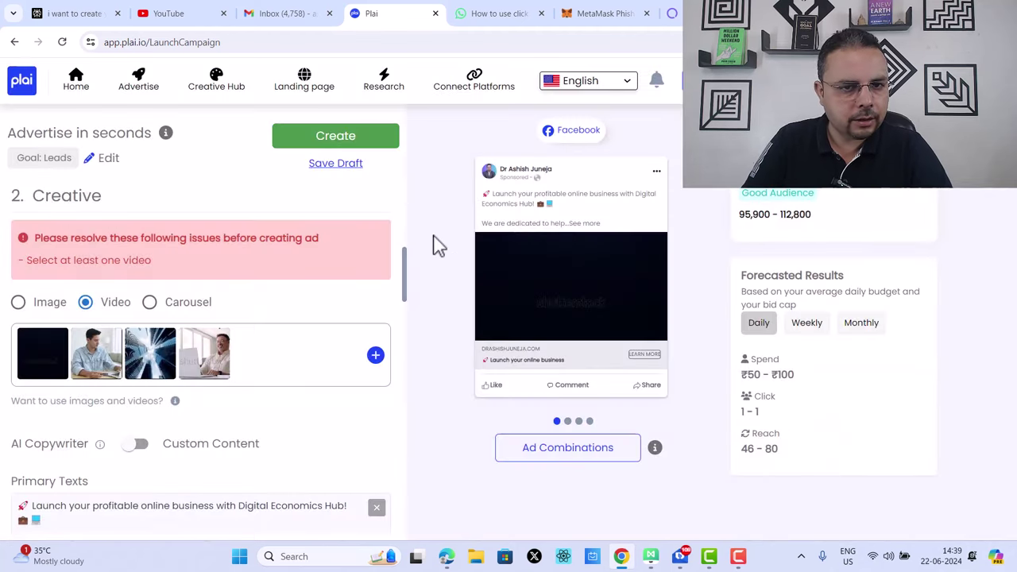
pyautogui.click(395, 143)
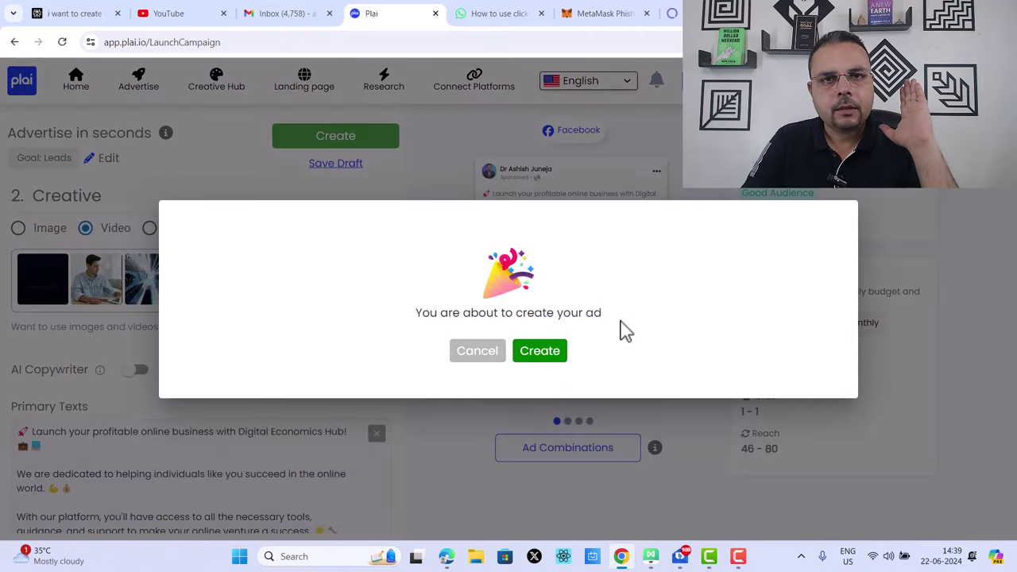
# Step: Cancel the ad creation and go to the Advertise page for starting new ads
pyautogui.click(480, 352)
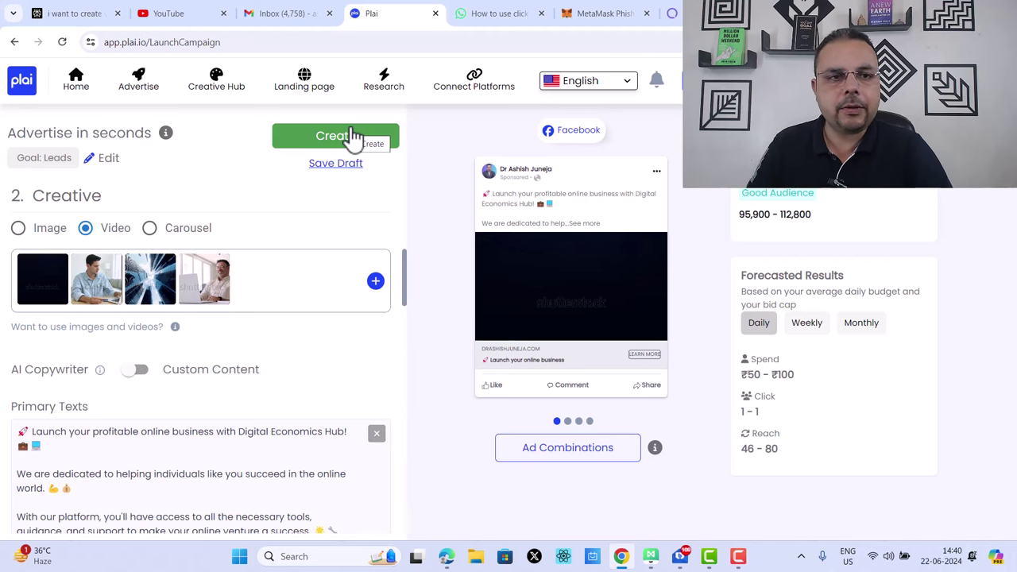
pyautogui.scroll(5, 281, 159)
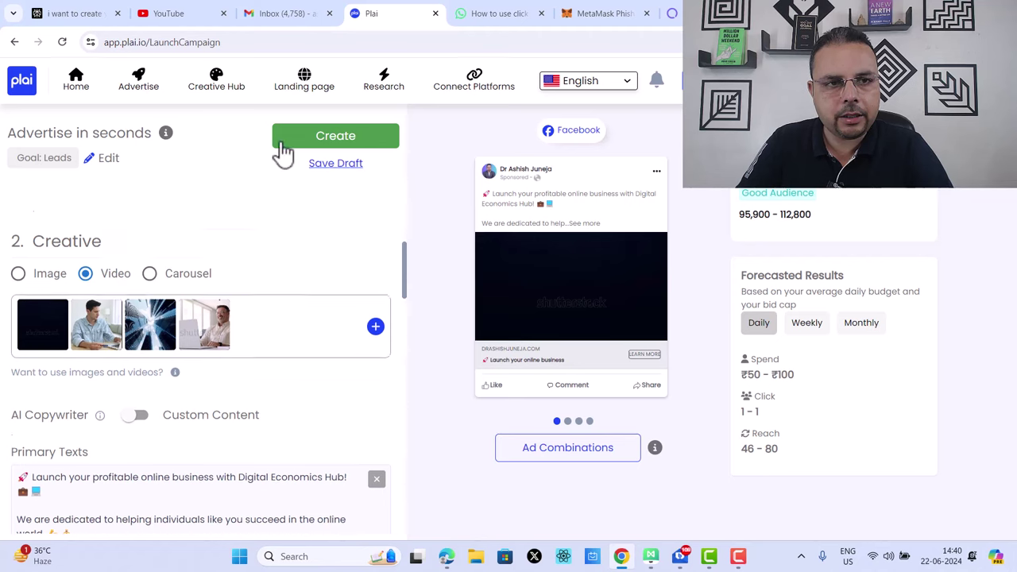
pyautogui.click(140, 89)
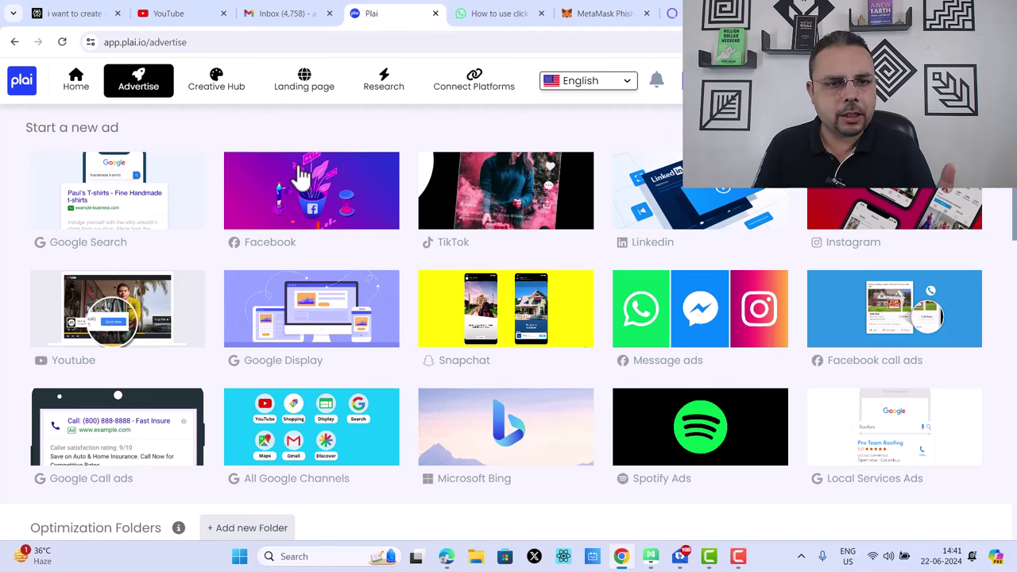
# Step: Start a new Facebook ad and scroll its campaign form to the Creative section
pyautogui.click(337, 211)
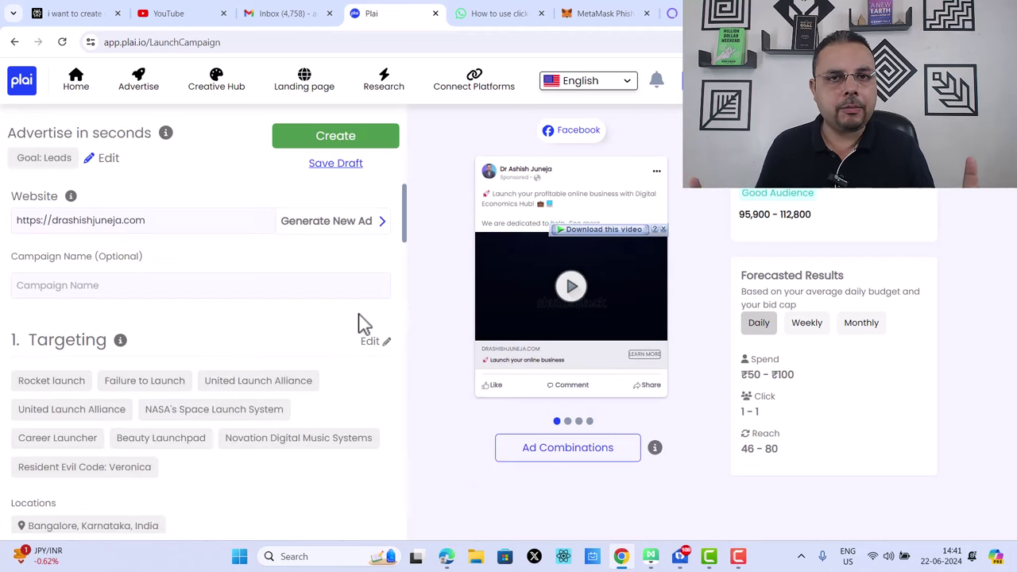
pyautogui.scroll(-15, 364, 322)
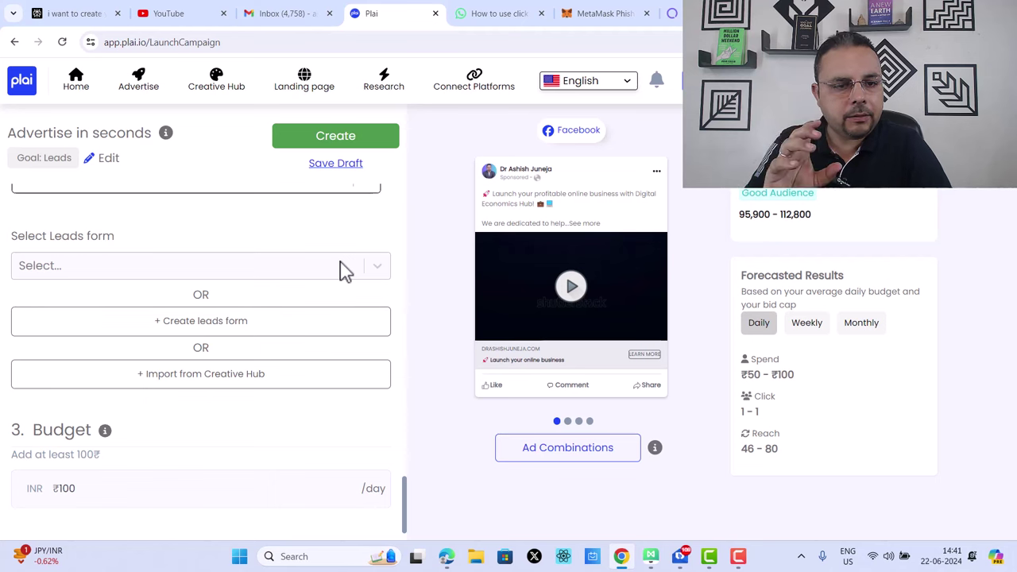
pyautogui.scroll(10, 342, 272)
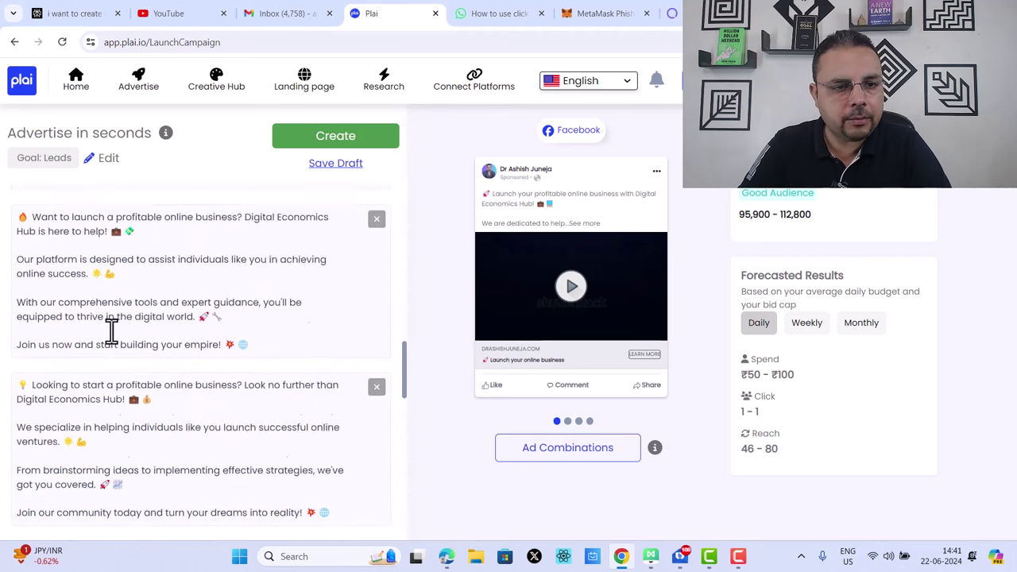
pyautogui.scroll(5, 123, 340)
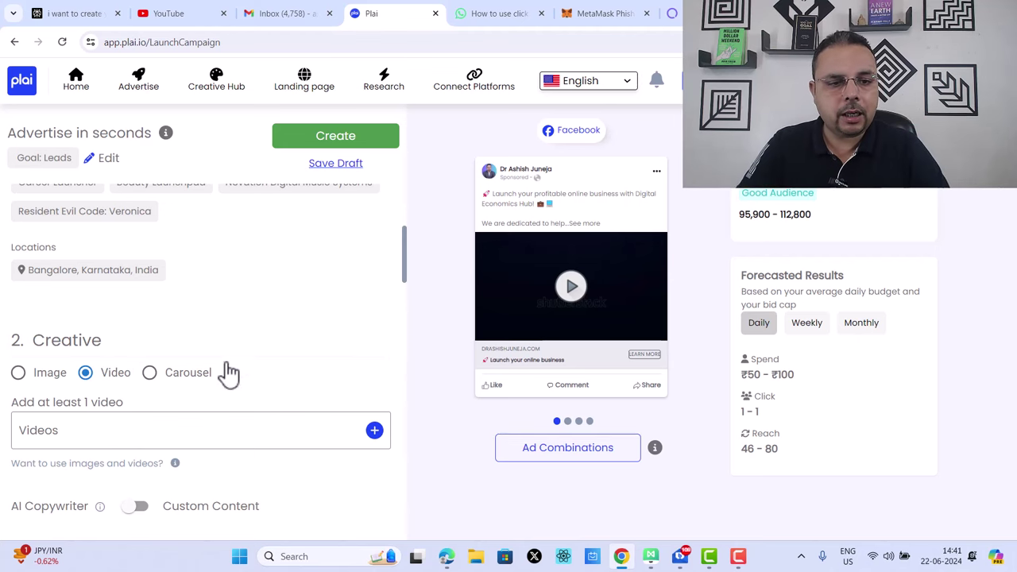
# Step: Add the man at laptop, city buildings and smiling man at laptop videos from Suggested Media
pyautogui.click(373, 431)
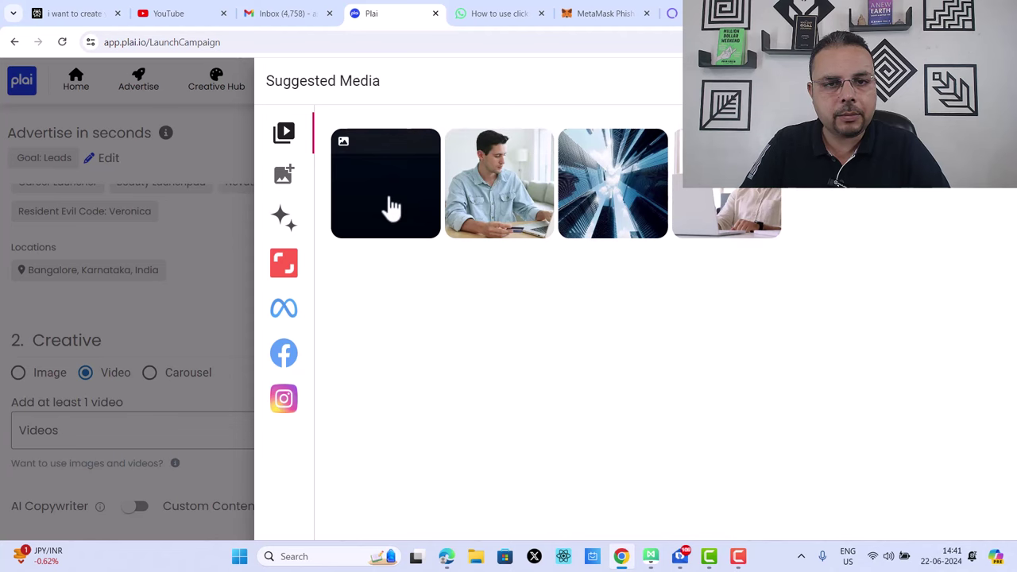
pyautogui.click(386, 209)
pyautogui.click(463, 211)
pyautogui.click(631, 212)
pyautogui.click(731, 225)
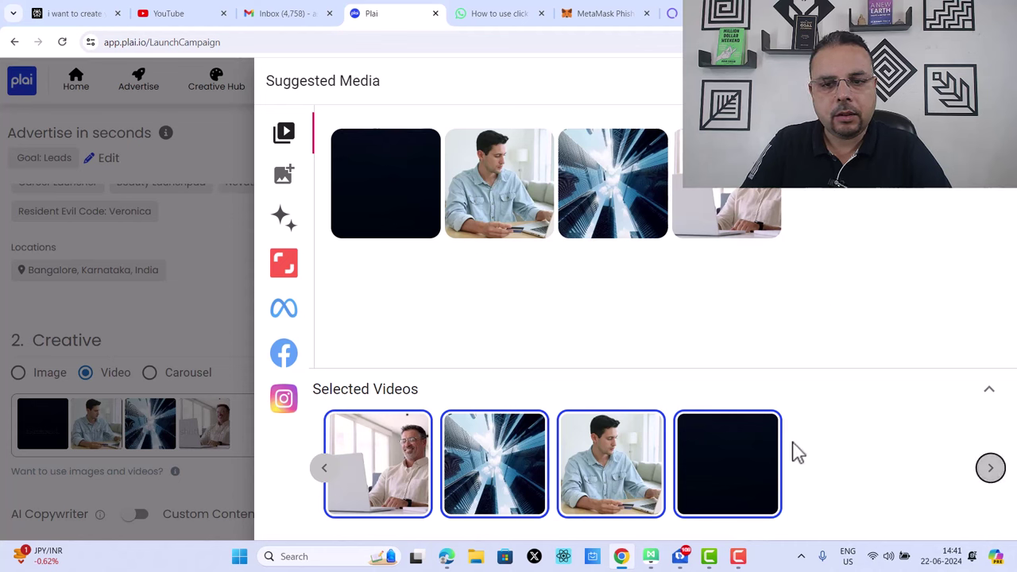
pyautogui.click(730, 200)
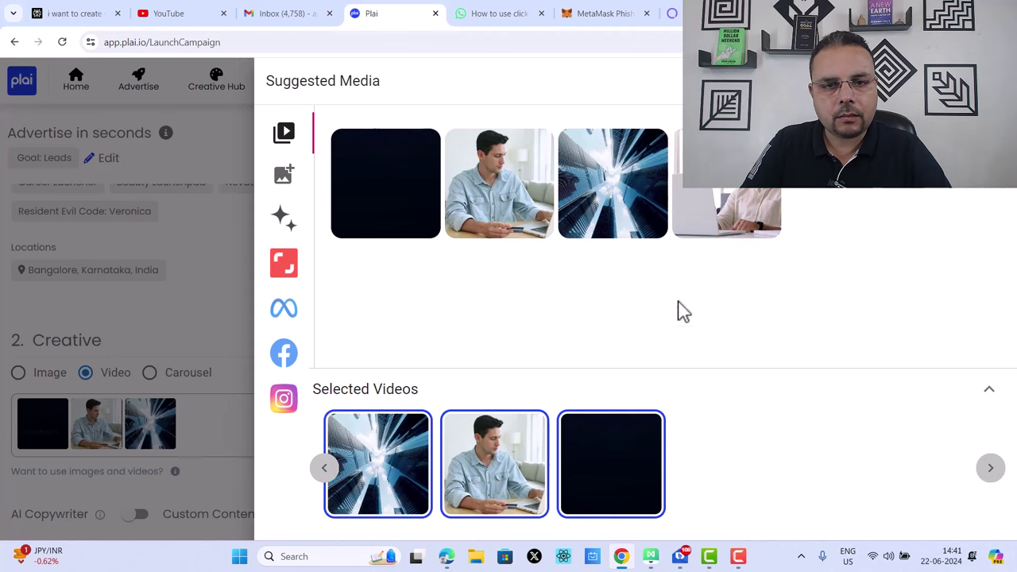
pyautogui.click(609, 213)
pyautogui.click(497, 199)
pyautogui.click(625, 200)
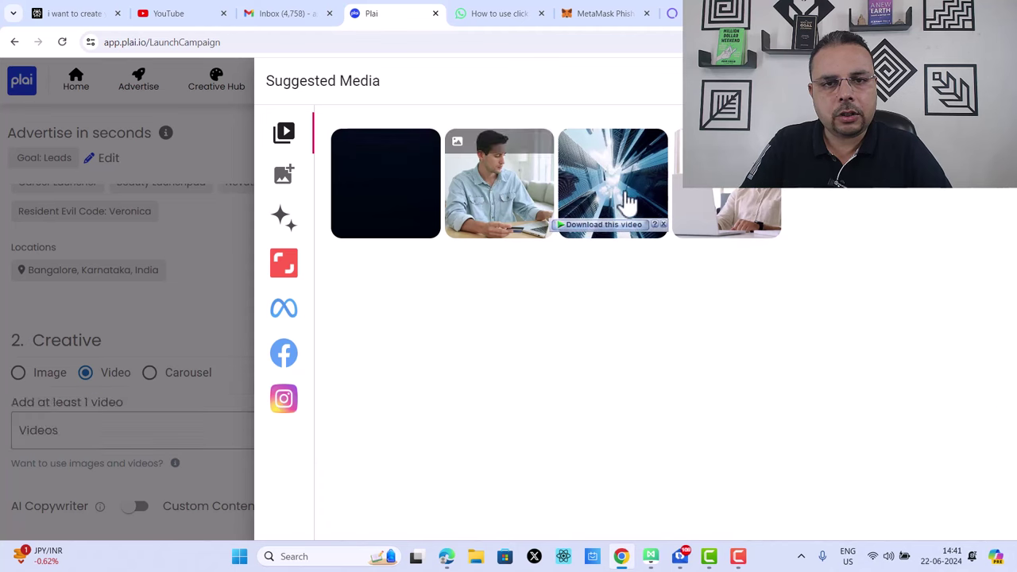
pyautogui.click(719, 227)
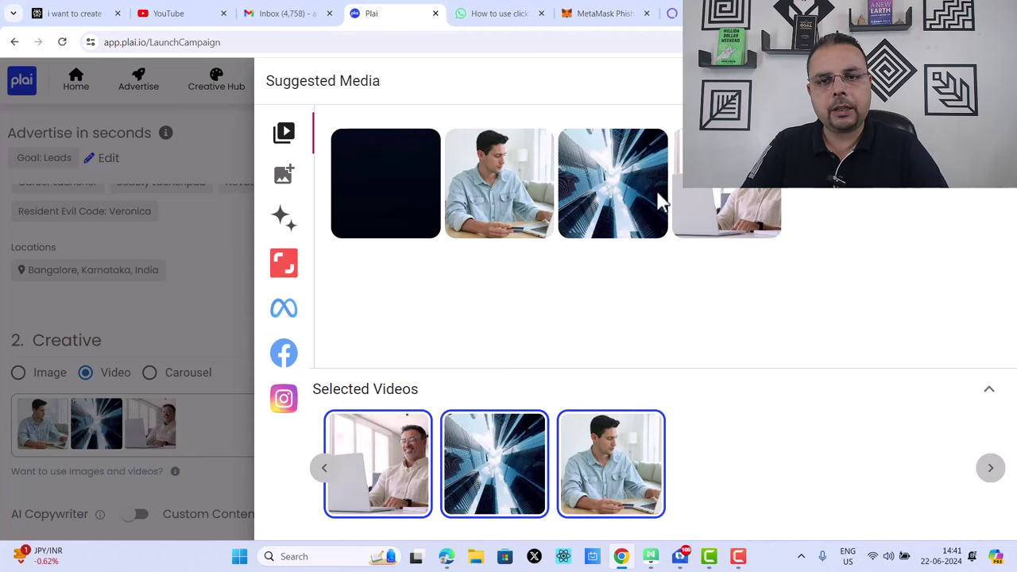
pyautogui.click(989, 80)
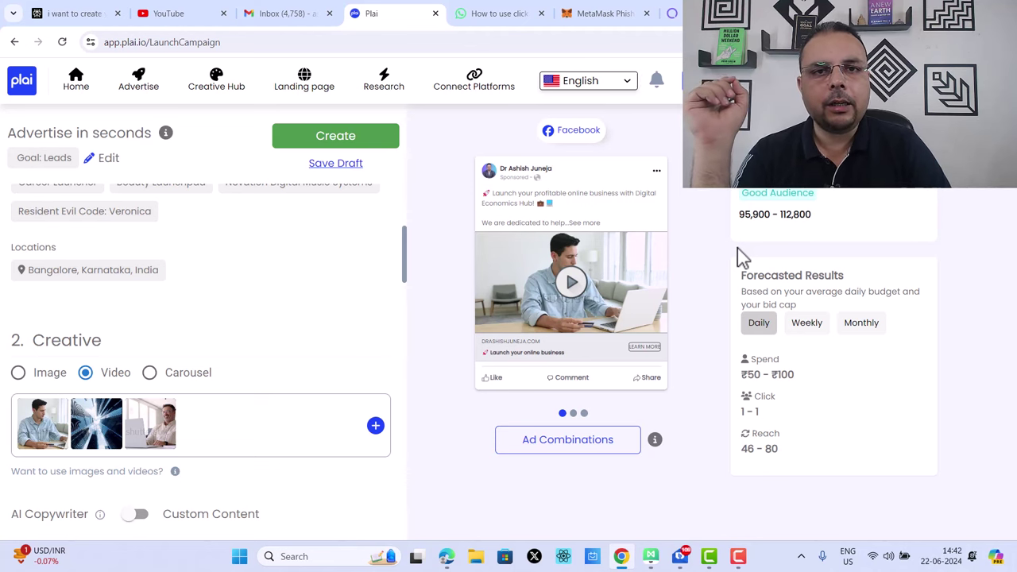
# Step: Open the ads overview and filter Recent Ads to All, revealing the paused Facebook economics ads
pyautogui.click(136, 92)
pyautogui.scroll(-8, 878, 394)
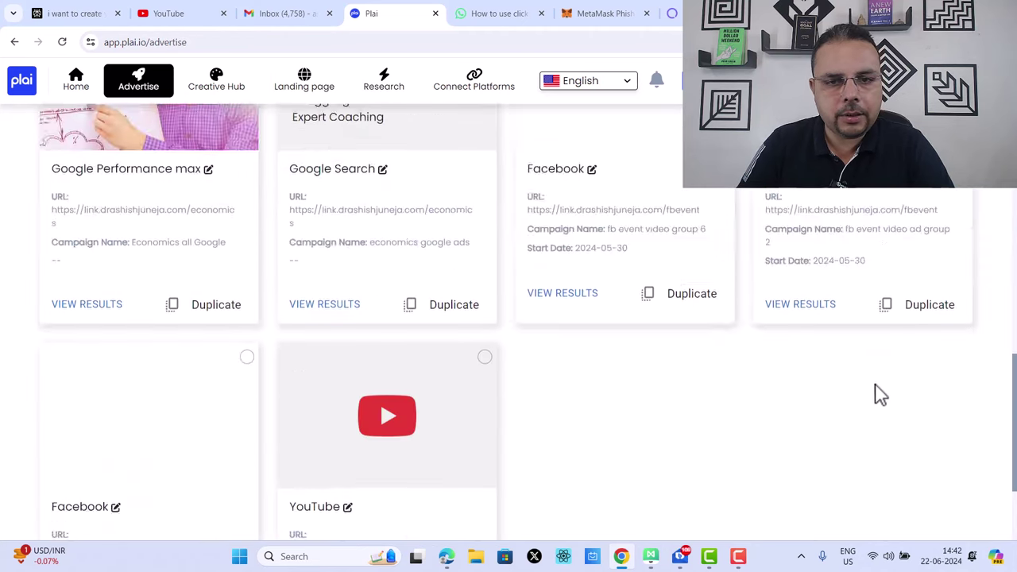
pyautogui.scroll(3, 868, 400)
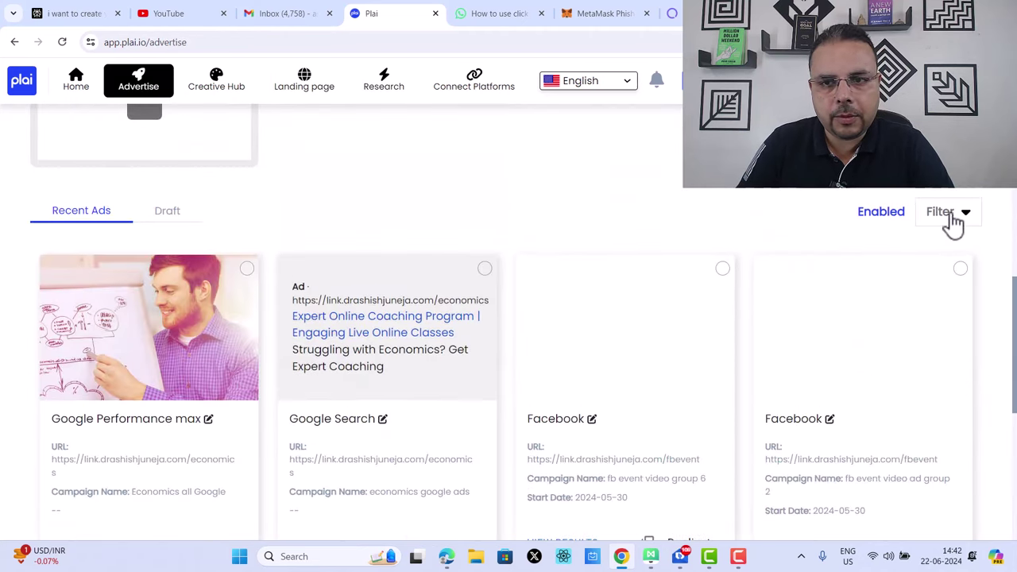
pyautogui.click(949, 214)
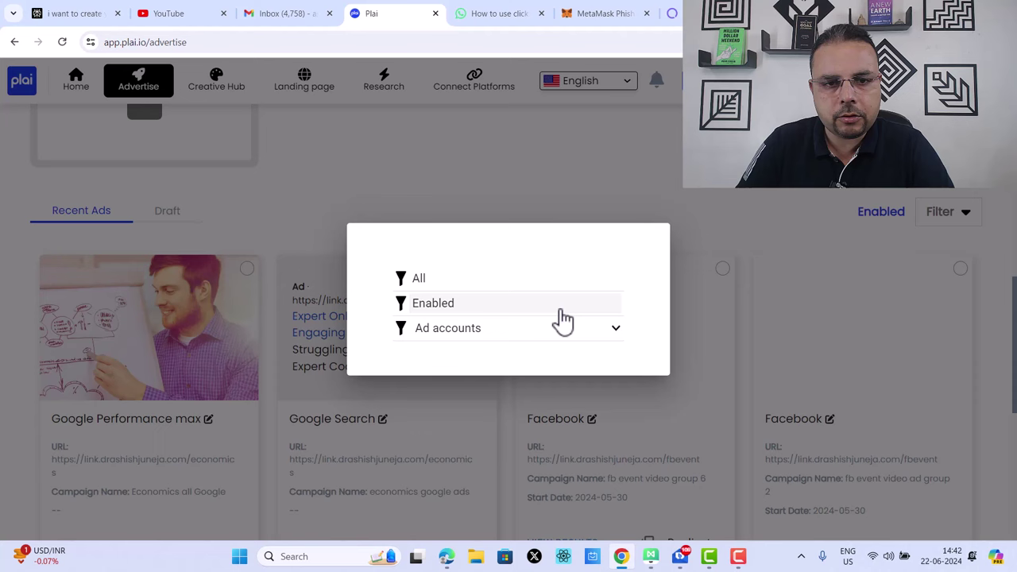
pyautogui.click(473, 328)
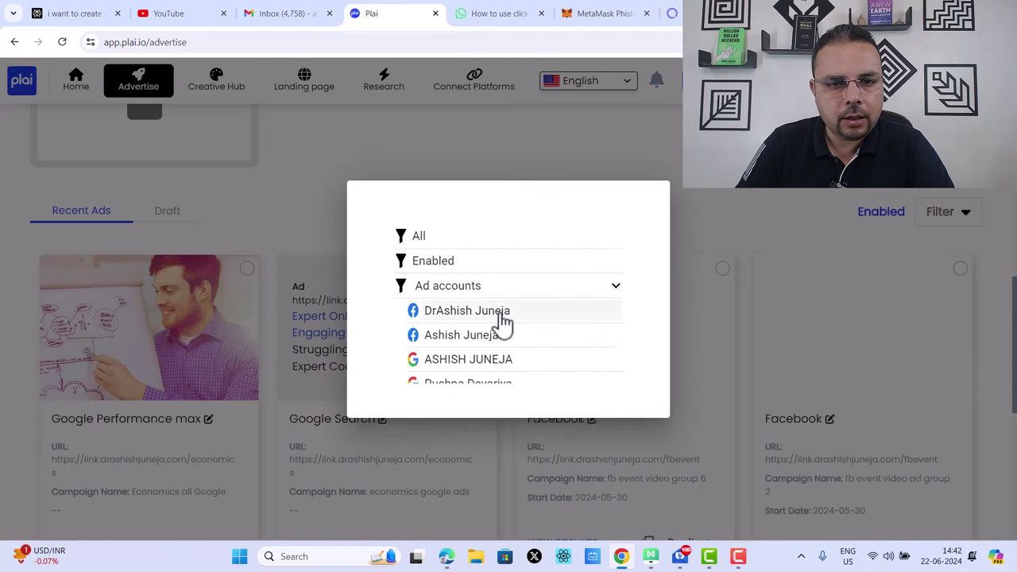
pyautogui.click(438, 229)
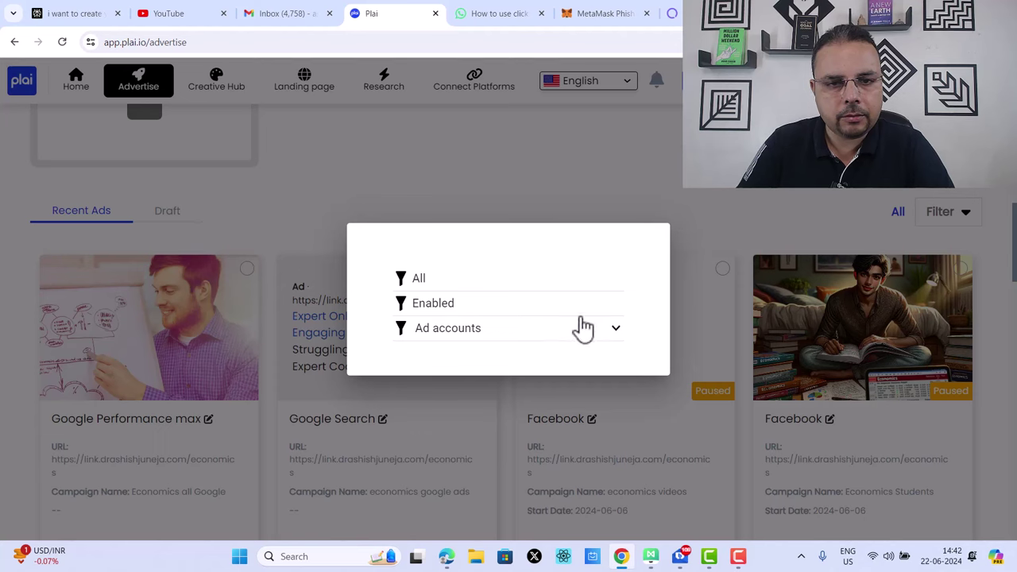
pyautogui.click(676, 188)
pyautogui.scroll(-3, 896, 344)
pyautogui.scroll(1, 885, 357)
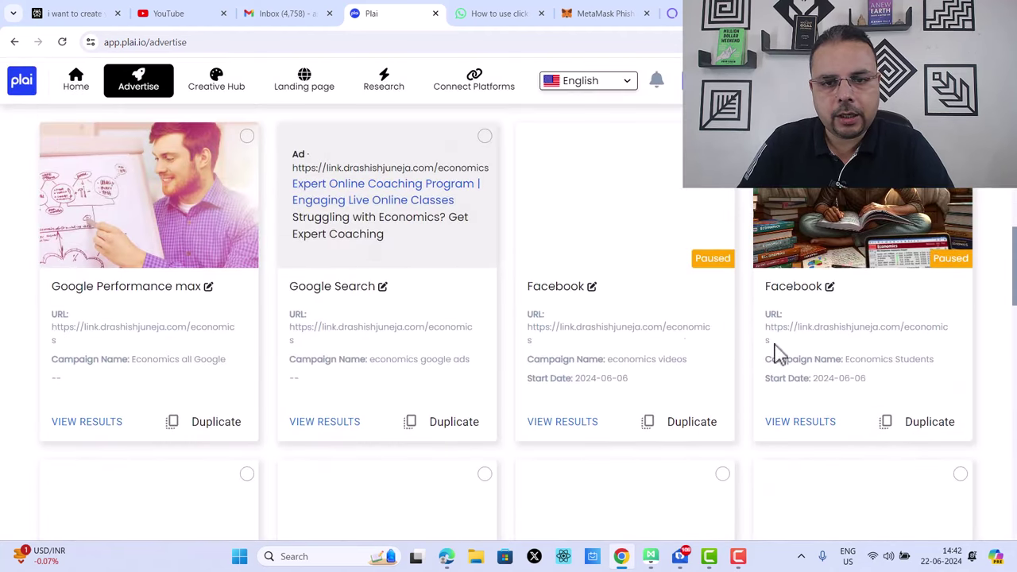
pyautogui.click(576, 427)
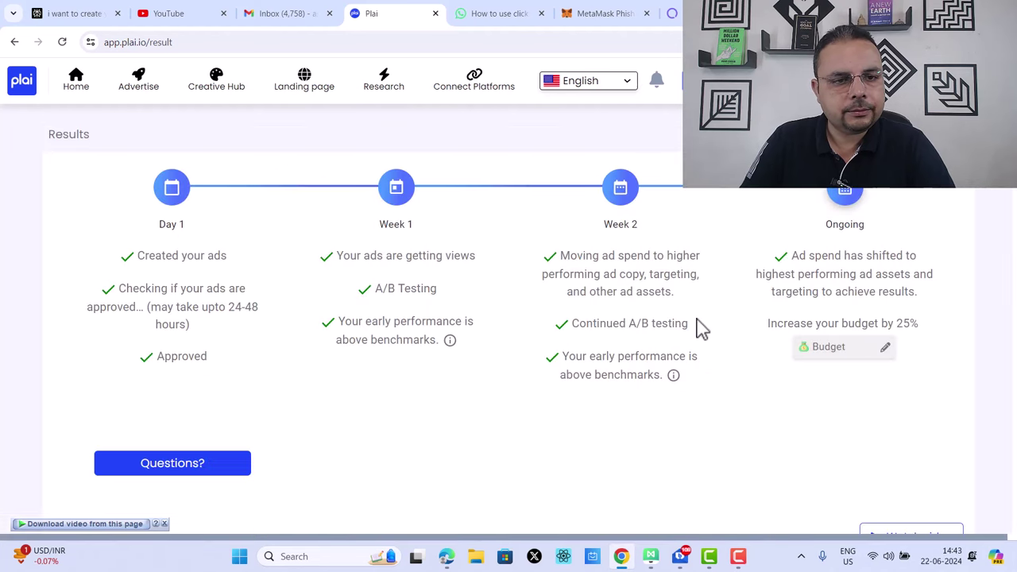
pyautogui.scroll(-10, 699, 326)
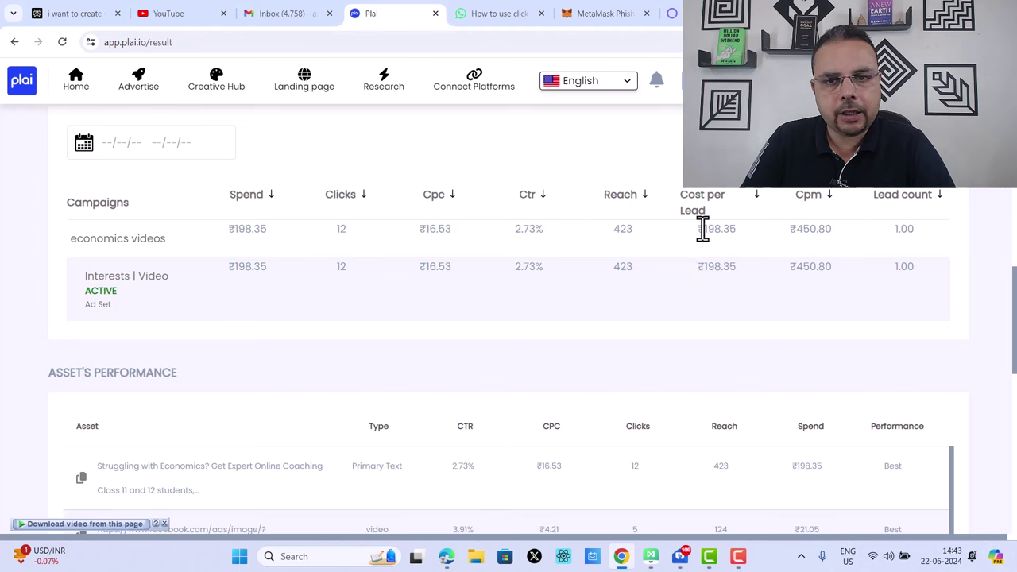
pyautogui.moveTo(735, 250); pyautogui.dragTo(745, 284)
pyautogui.click(854, 263)
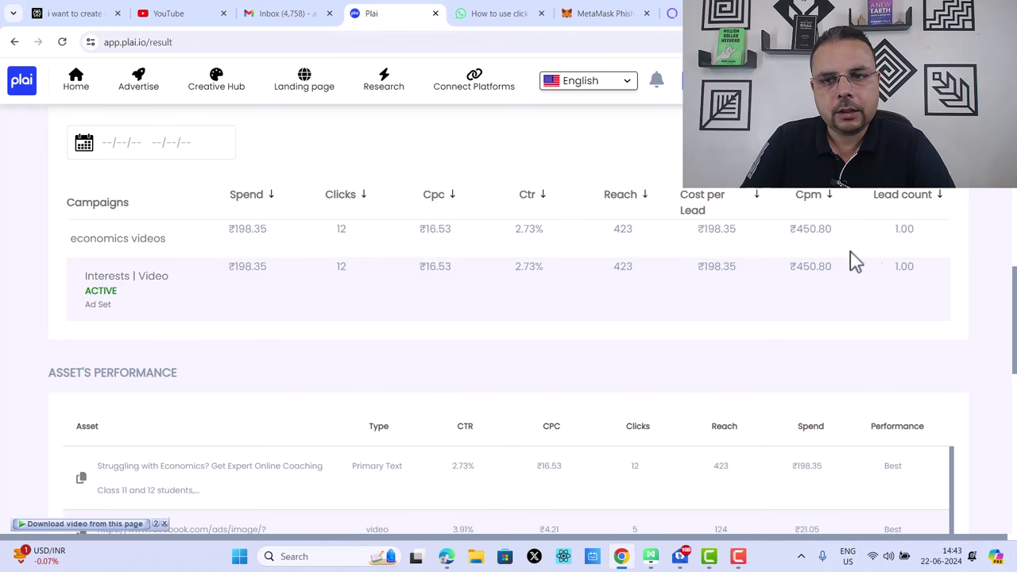
pyautogui.scroll(-10, 926, 267)
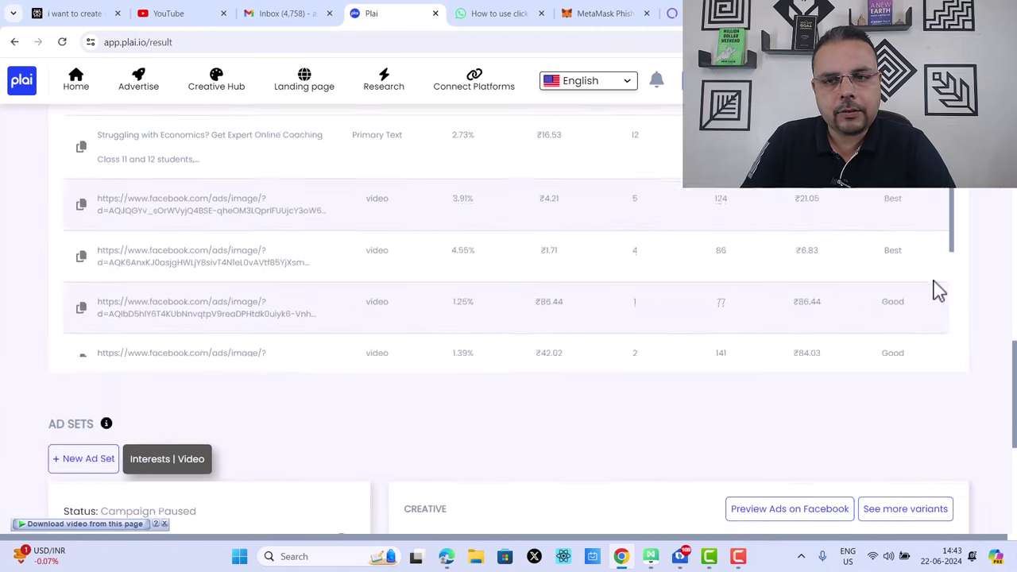
pyautogui.scroll(10, 818, 311)
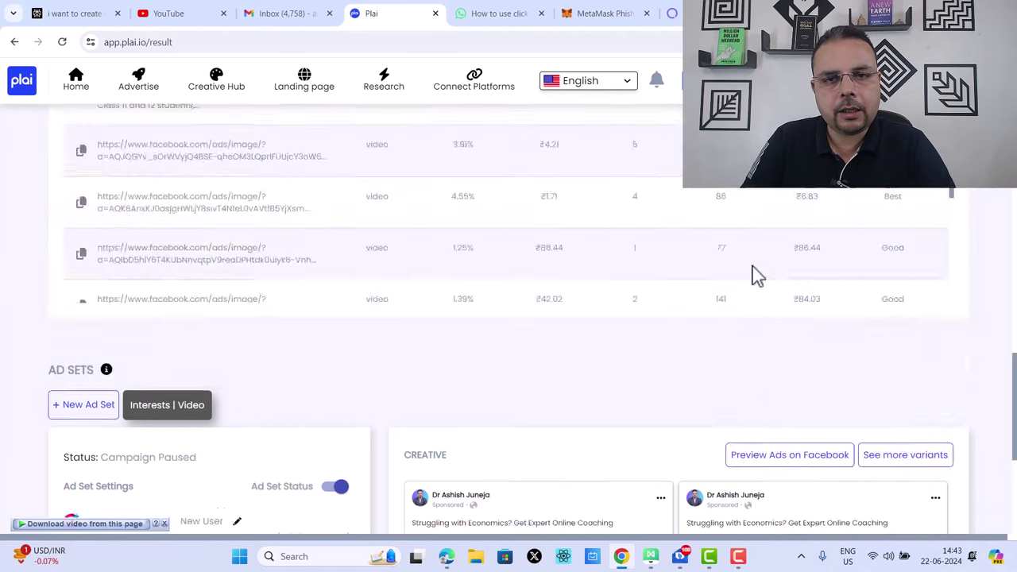
pyautogui.click(14, 41)
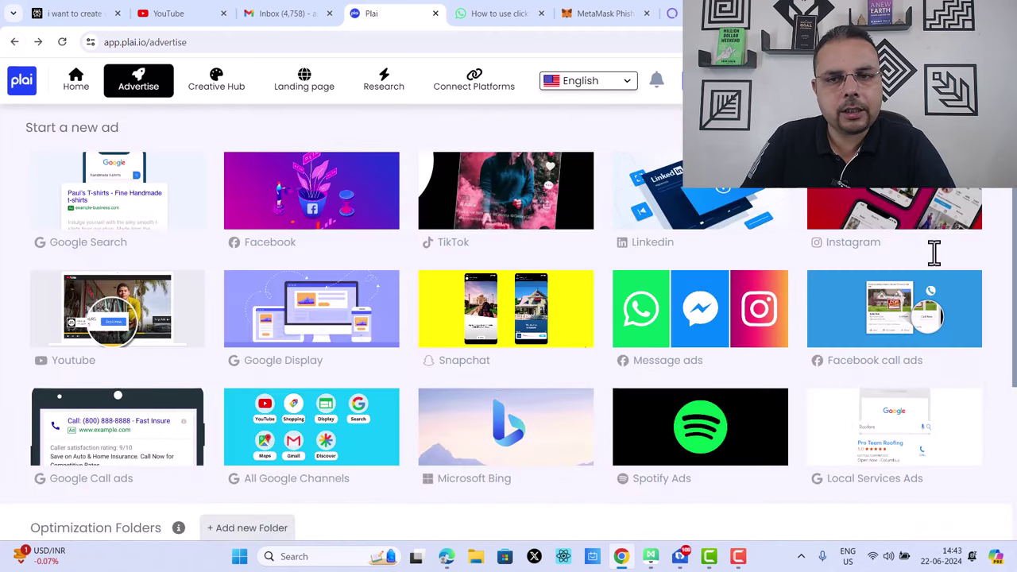
# Step: Open the results page of the 'fb events video group 3' Facebook campaign
pyautogui.scroll(-8, 979, 297)
pyautogui.scroll(-2, 961, 340)
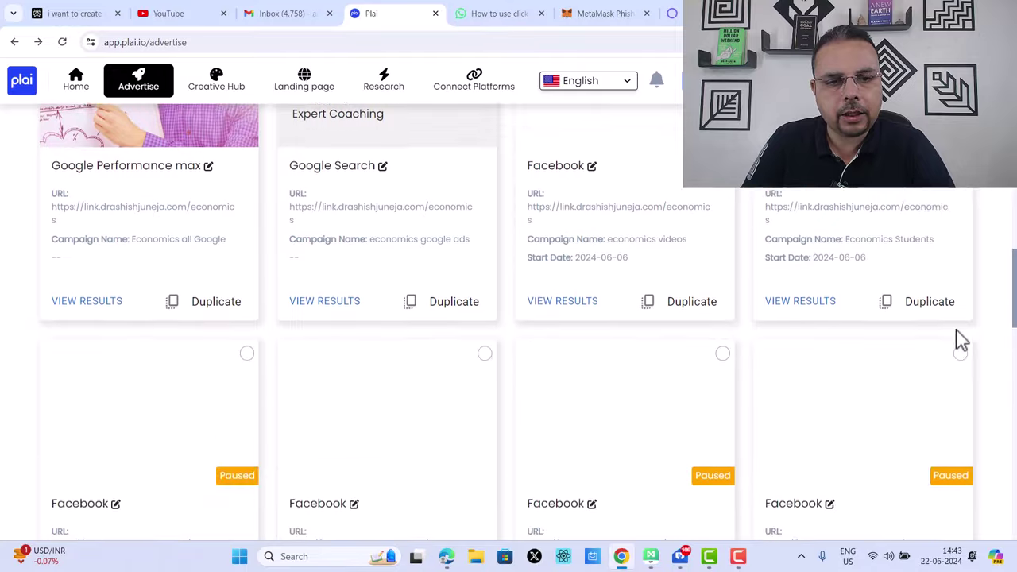
pyautogui.scroll(2, 957, 340)
pyautogui.scroll(-5, 960, 351)
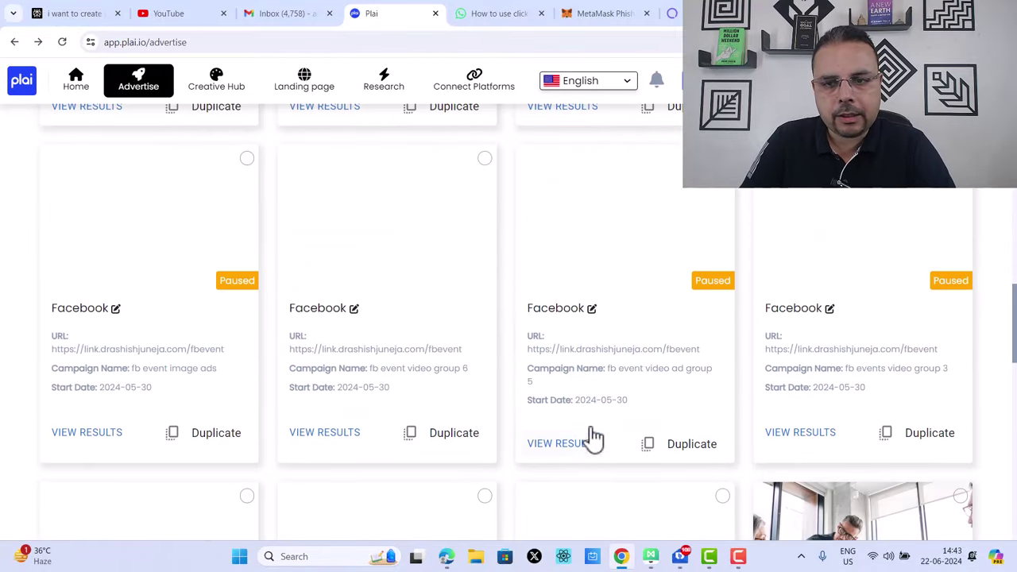
pyautogui.click(802, 435)
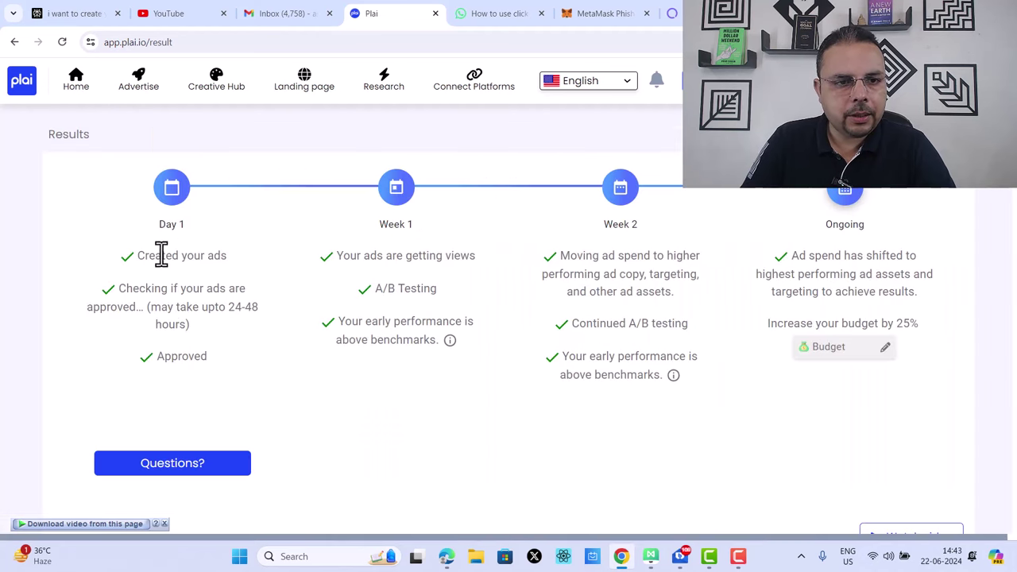
pyautogui.moveTo(161, 255); pyautogui.dragTo(188, 286)
pyautogui.doubleClick(188, 307)
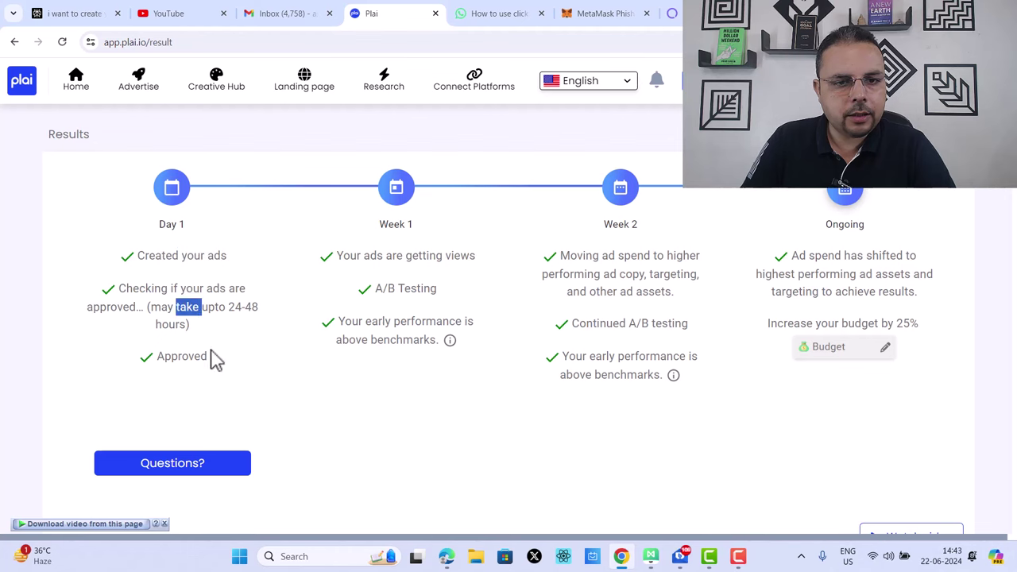
pyautogui.click(215, 358)
pyautogui.moveTo(366, 255); pyautogui.dragTo(718, 329)
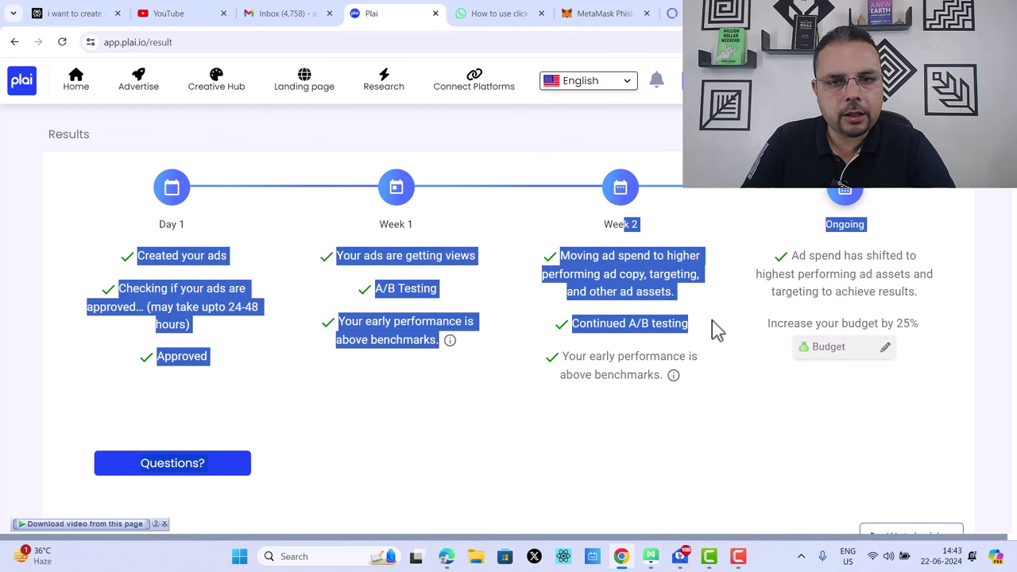
pyautogui.scroll(-10, 767, 325)
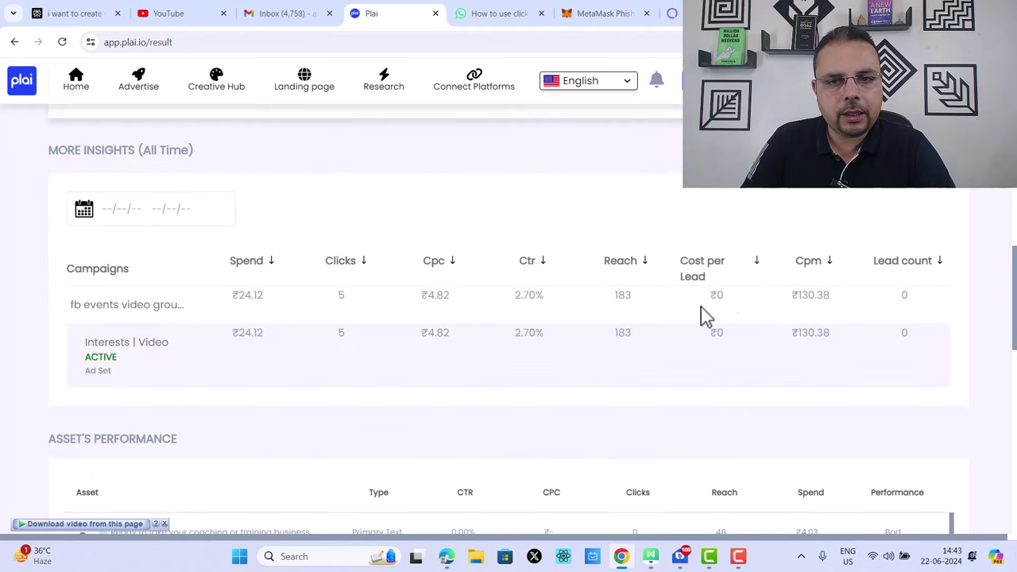
pyautogui.moveTo(794, 293); pyautogui.dragTo(858, 318)
pyautogui.click(908, 297)
pyautogui.moveTo(935, 329); pyautogui.dragTo(676, 306)
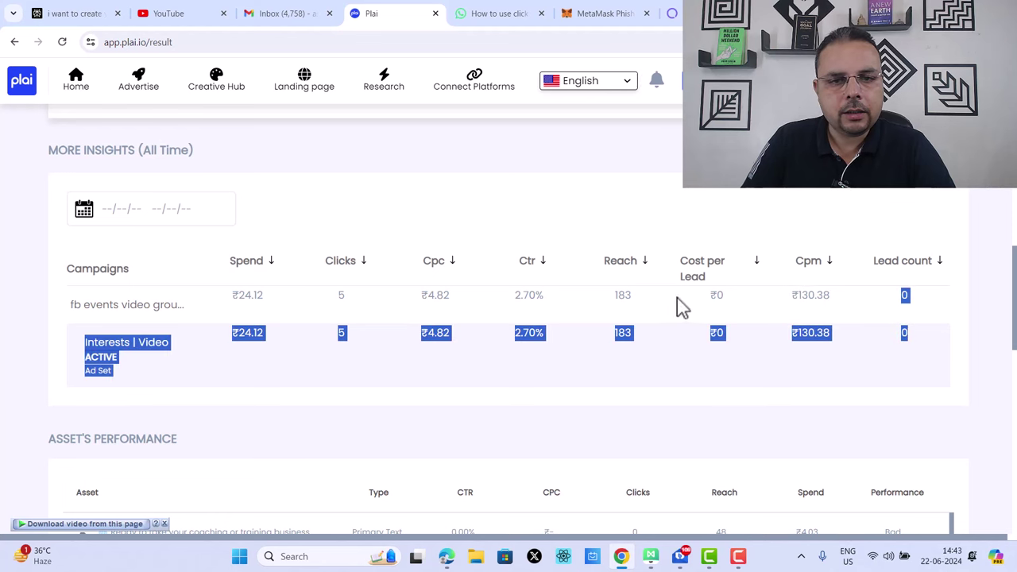
pyautogui.click(656, 307)
pyautogui.doubleClick(796, 296)
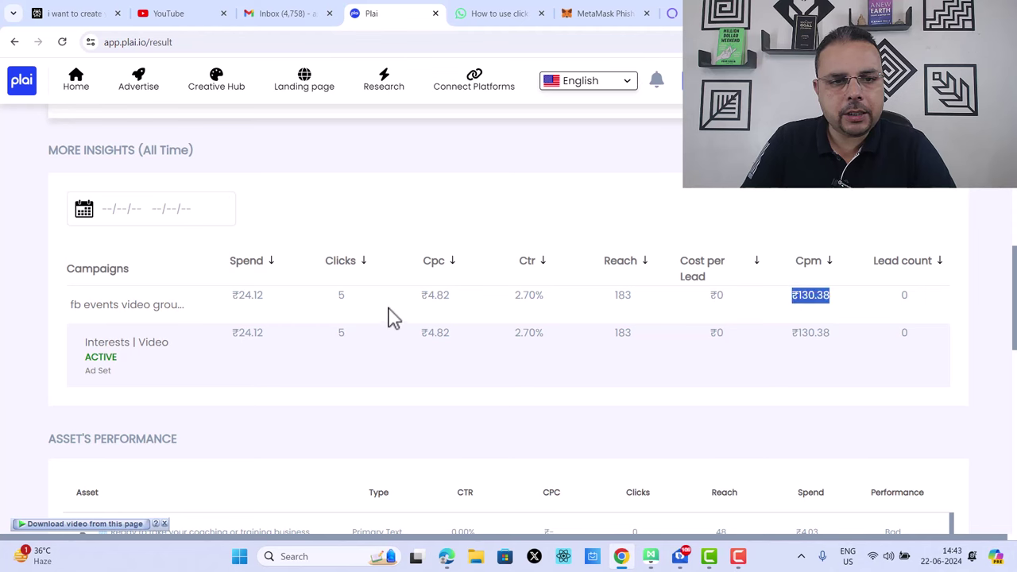
pyautogui.click(466, 325)
pyautogui.scroll(-3, 863, 288)
pyautogui.scroll(-2, 898, 314)
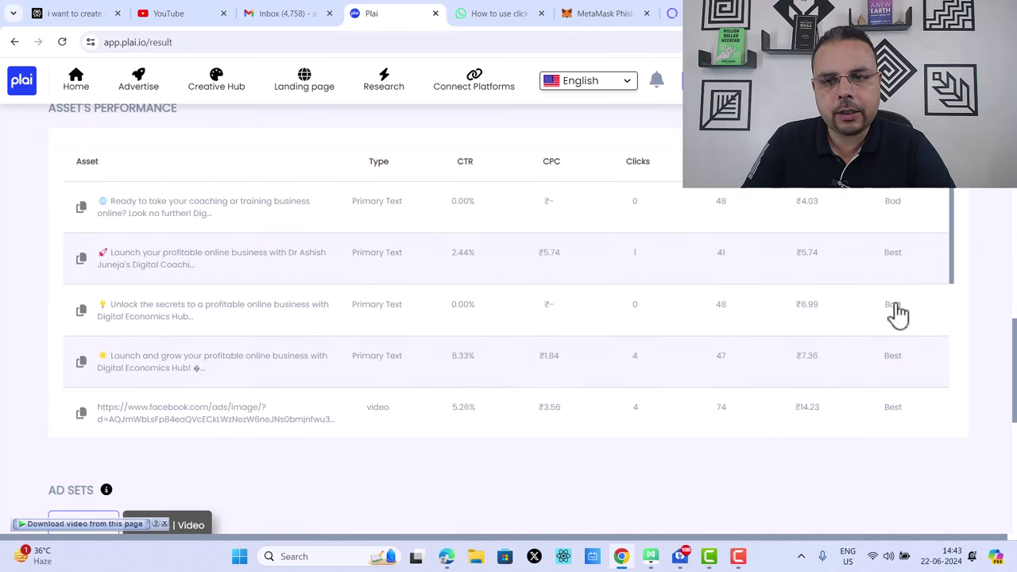
pyautogui.scroll(1, 897, 283)
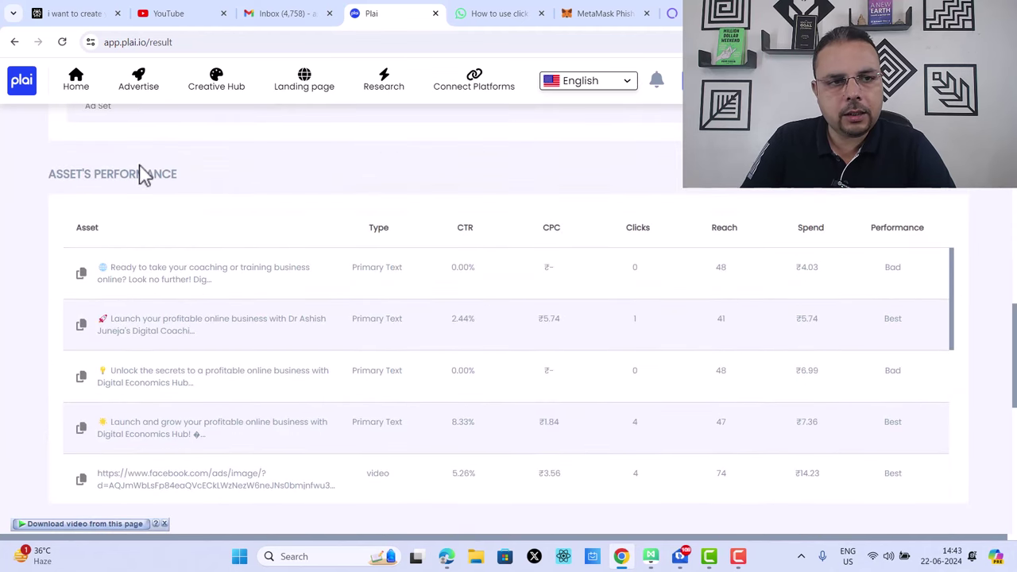
pyautogui.moveTo(50, 175); pyautogui.dragTo(273, 181)
pyautogui.scroll(-5, 676, 299)
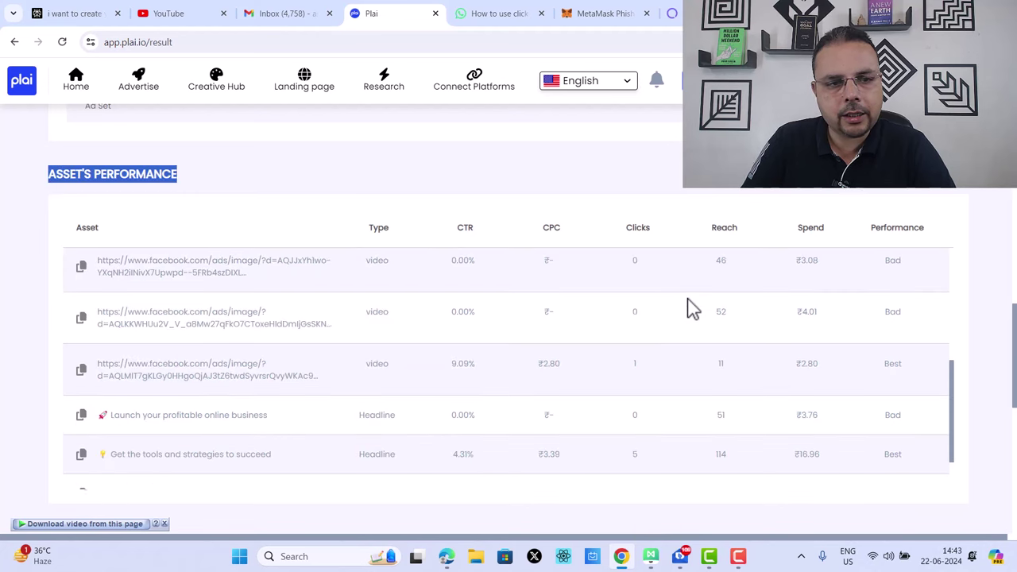
pyautogui.scroll(5, 556, 326)
pyautogui.scroll(-2, 488, 341)
pyautogui.scroll(2, 493, 338)
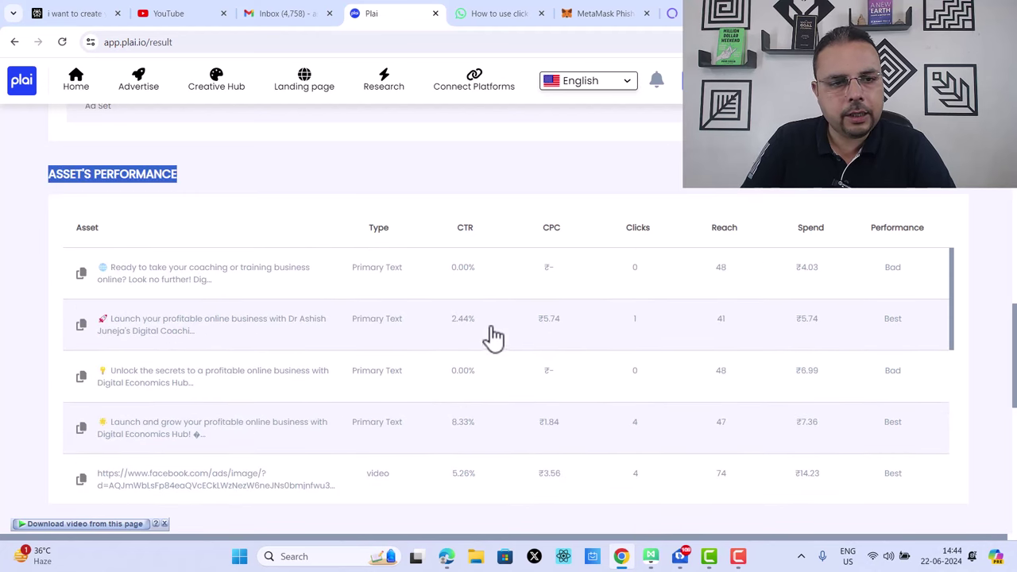
pyautogui.scroll(-3, 286, 300)
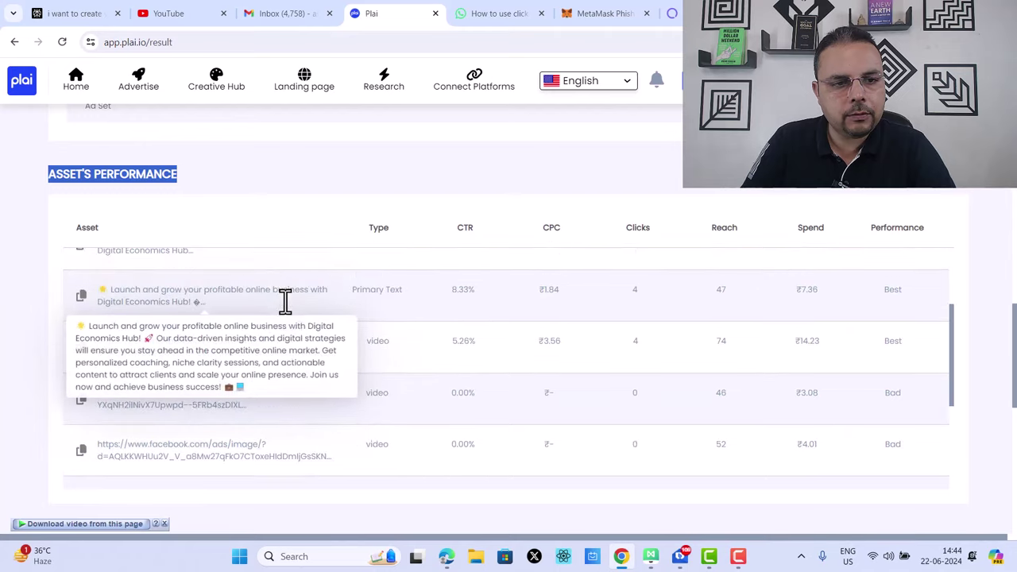
pyautogui.scroll(-2, 287, 305)
pyautogui.scroll(-4, 327, 386)
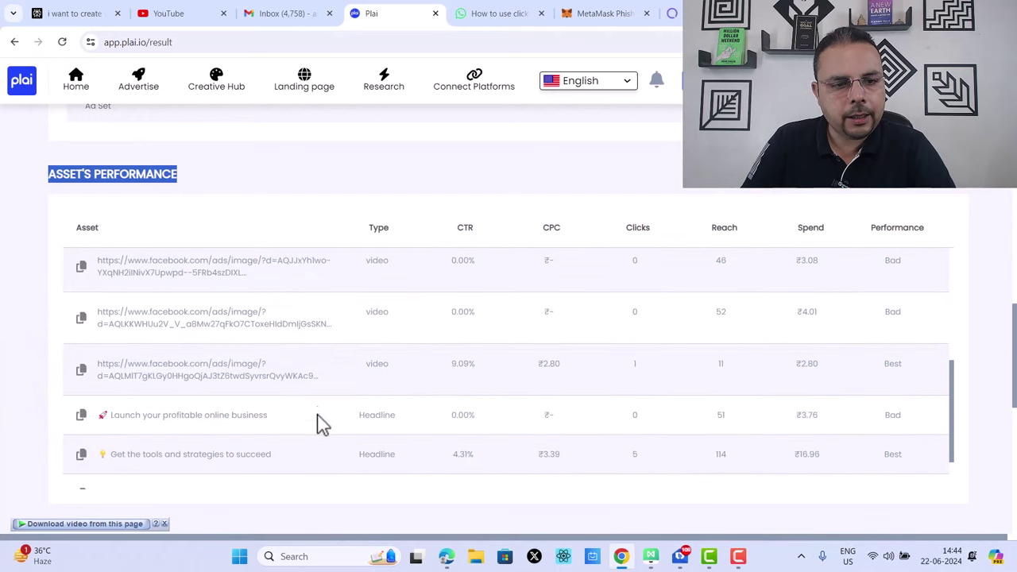
pyautogui.scroll(-2, 326, 449)
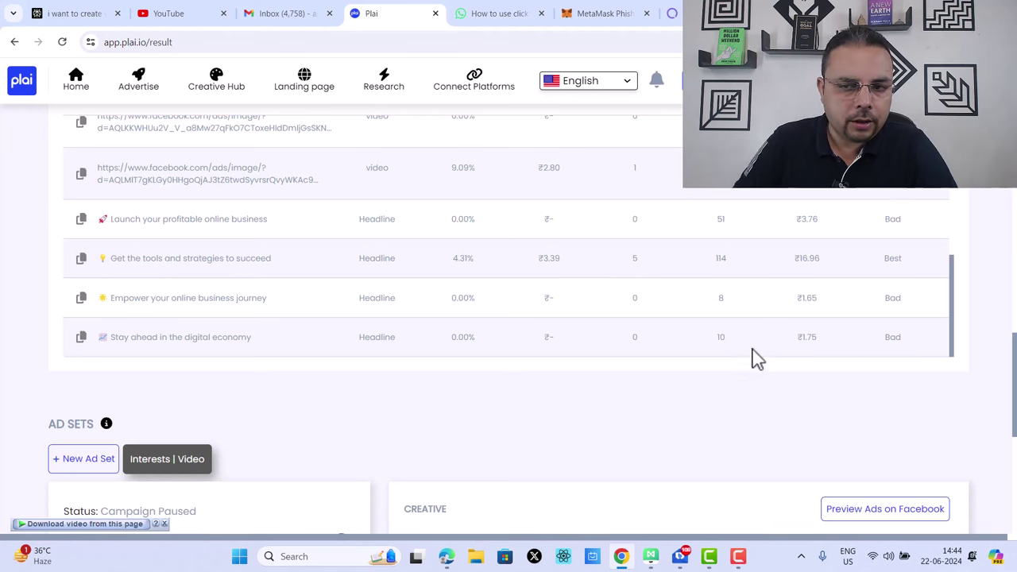
pyautogui.scroll(-5, 856, 374)
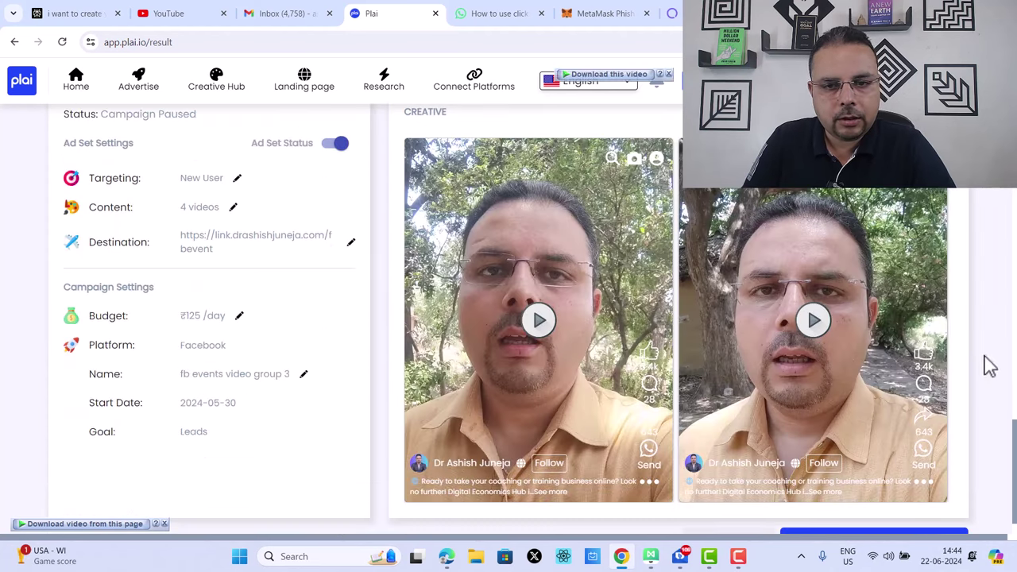